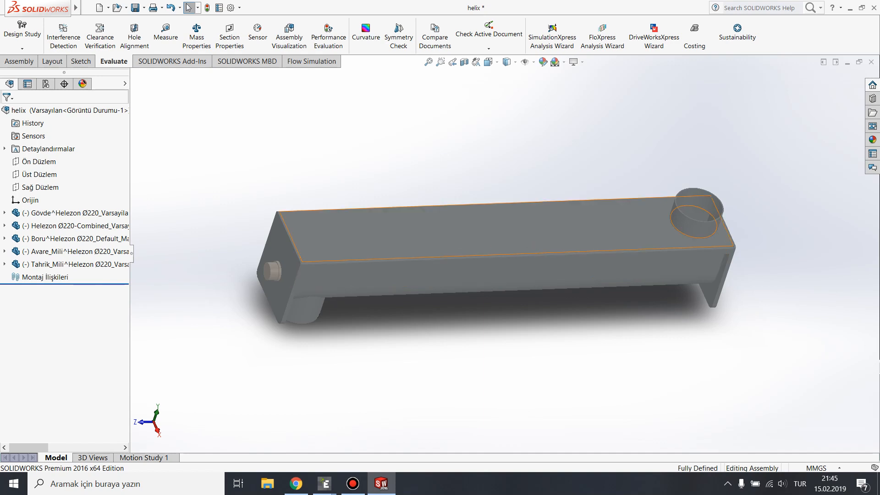
# - Hide the Gövde housing of the conveyor assembly to inspect the helical screw inside, and show the housing again
pyautogui.moveTo(209, 160)
pyautogui.mouseDown()
pyautogui.moveTo(268, 202)
pyautogui.moveTo(878, 345)
pyautogui.mouseUp()
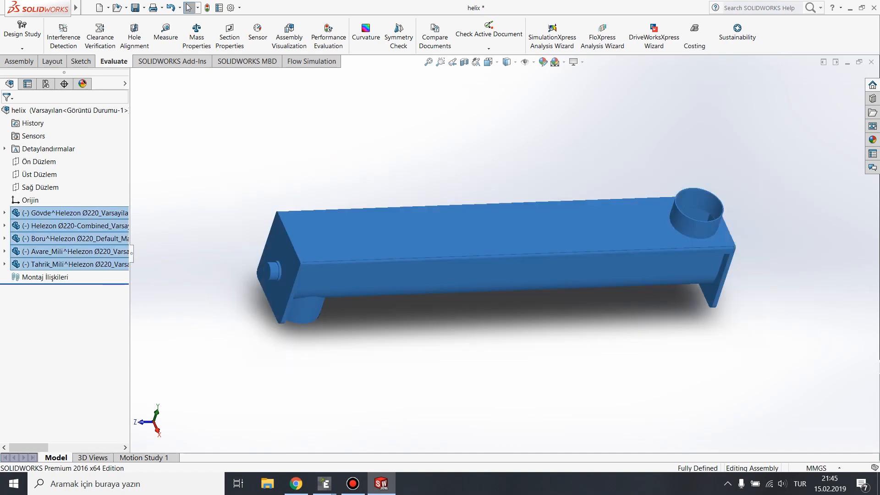
pyautogui.press('Escape')
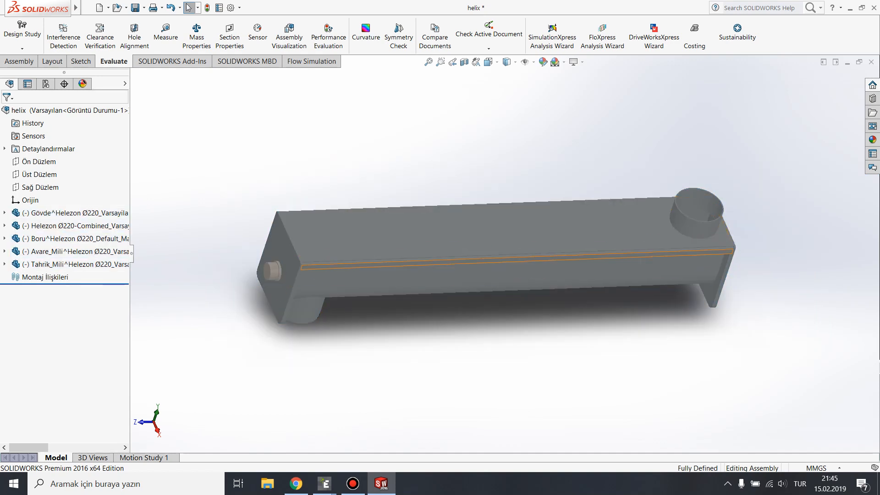
pyautogui.click(447, 229)
pyautogui.rightClick(446, 229)
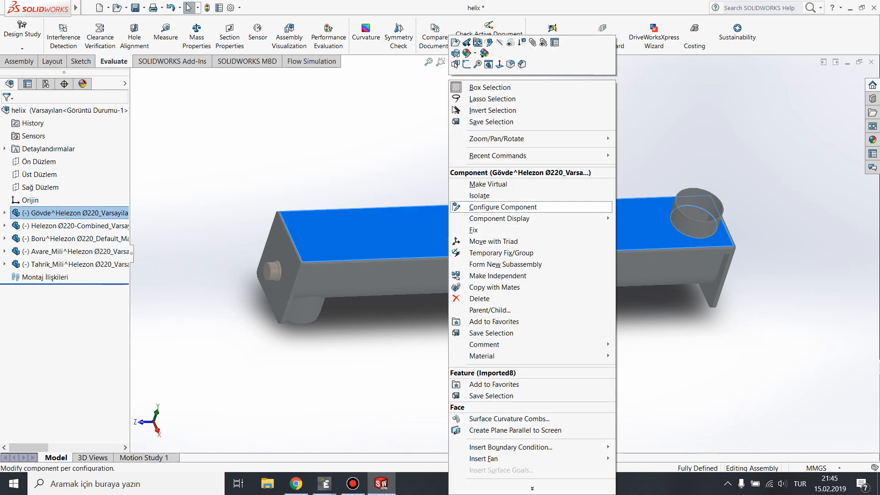
pyautogui.click(499, 43)
pyautogui.moveTo(659, 243); pyautogui.dragTo(596, 242, button='middle')
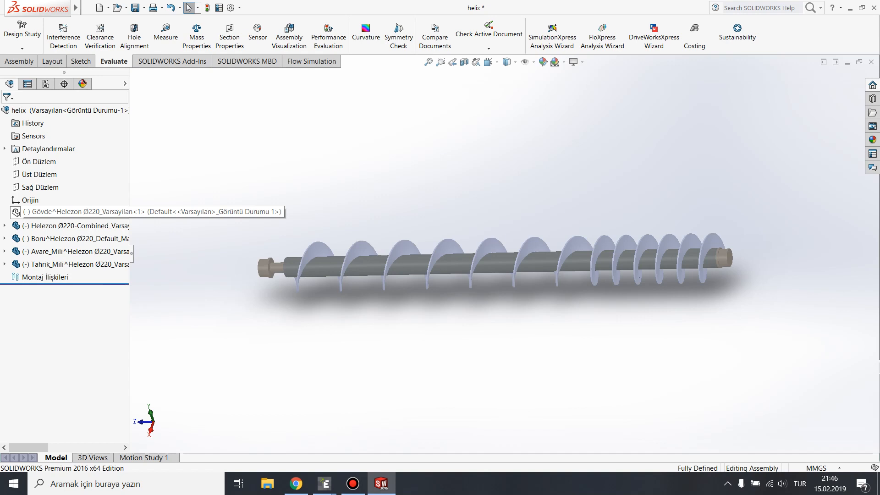
pyautogui.rightClick(55, 212)
pyautogui.click(108, 174)
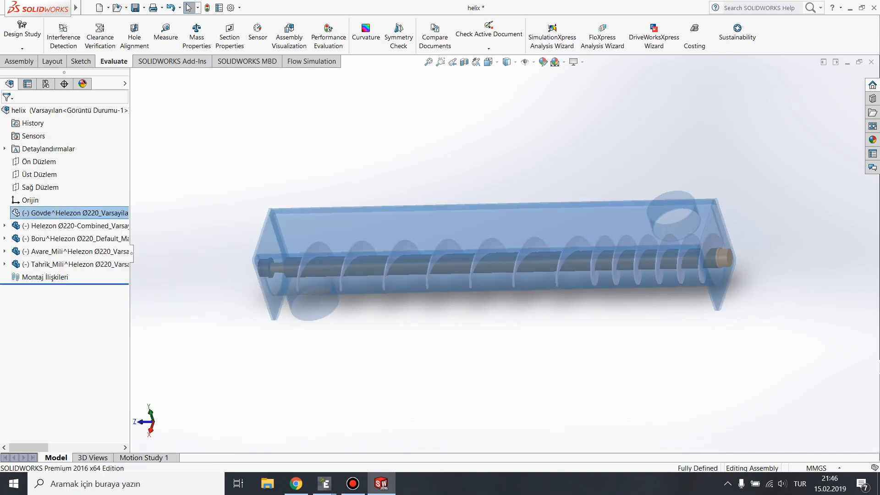
# - Examine the round inlet on top of the housing and the round outlet underneath its opposite end
pyautogui.click(693, 204)
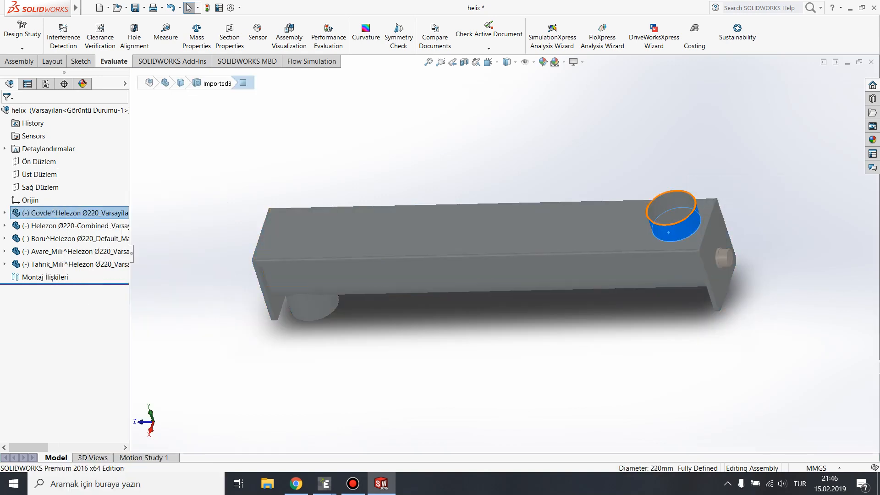
pyautogui.click(338, 287)
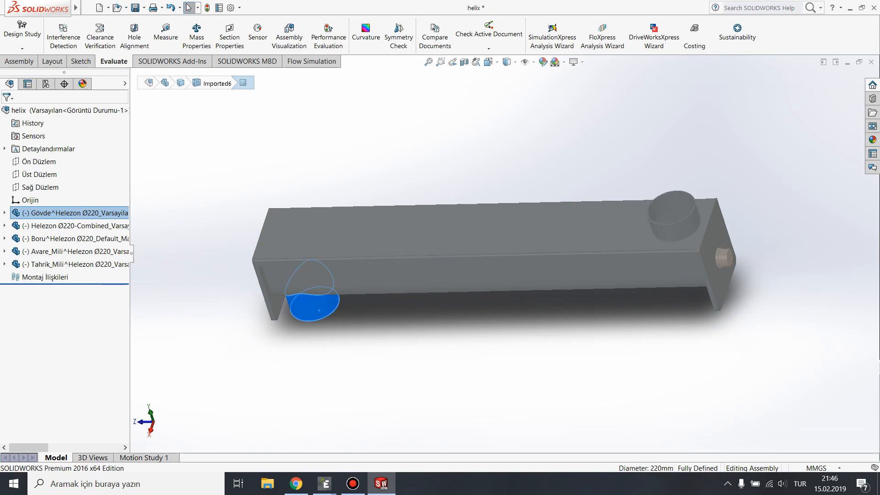
pyautogui.moveTo(348, 362); pyautogui.dragTo(399, 348, button='middle')
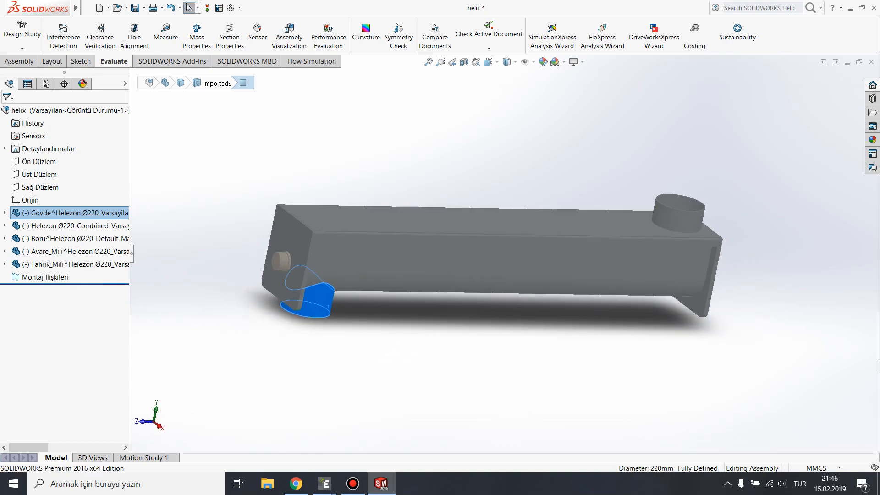
# - Switch to the new EDEM Creator input deck and set the simulation title to Transportation Tutorial
pyautogui.moveTo(325, 484)
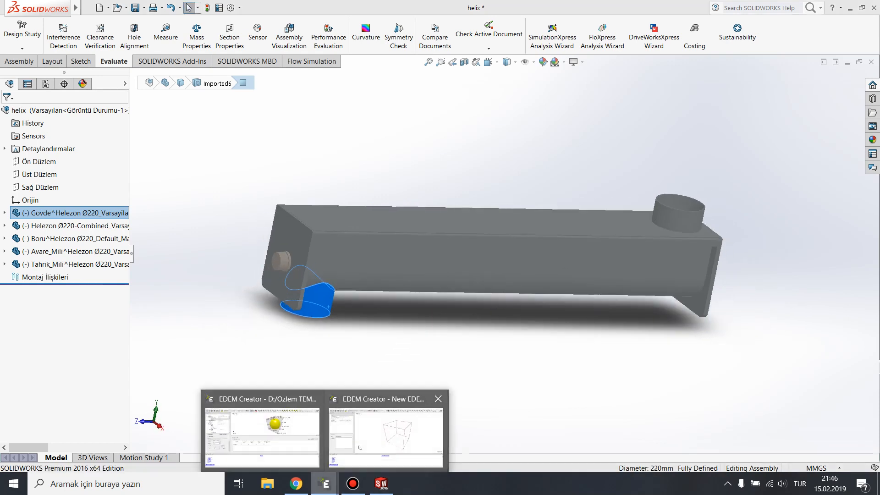
pyautogui.click(386, 433)
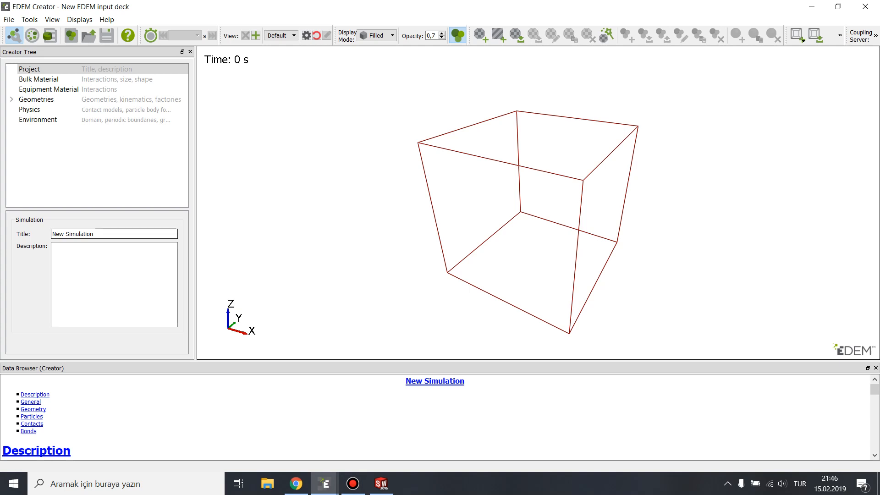
pyautogui.moveTo(94, 234); pyautogui.dragTo(51, 234)
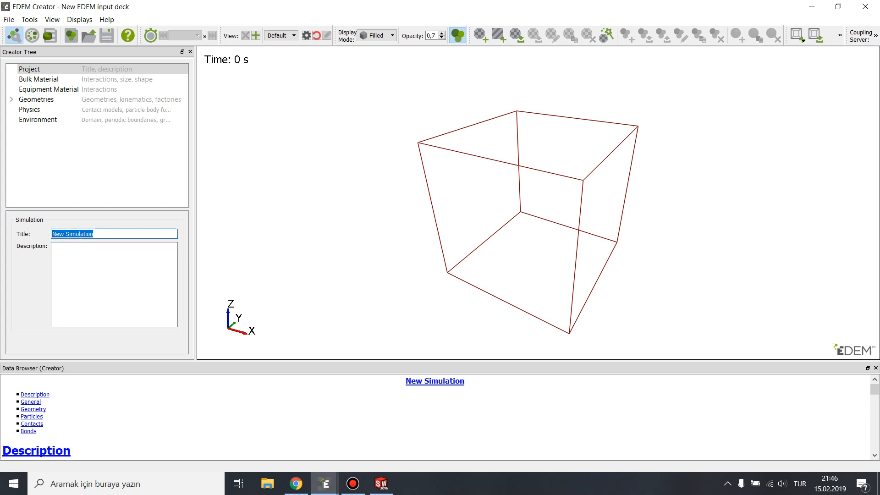
pyautogui.write('Tutor')
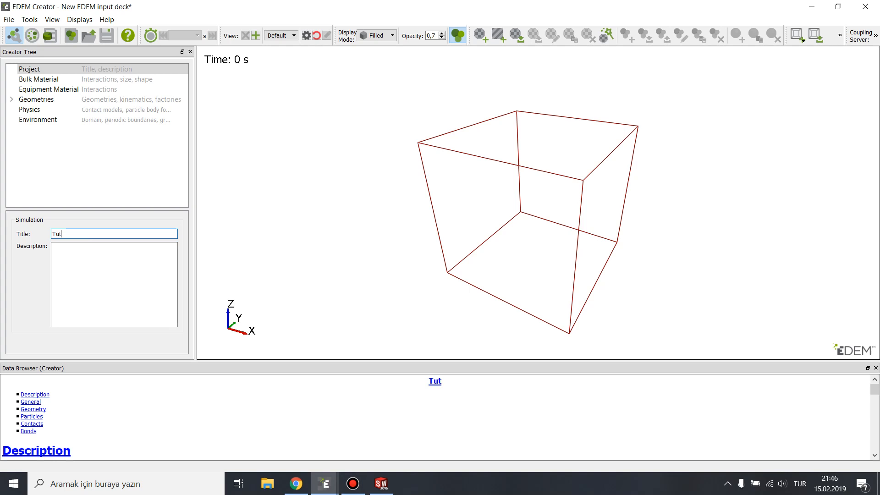
pyautogui.press('BackSpace')
pyautogui.press('BackSpace')
pyautogui.press('BackSpace')
pyautogui.press('BackSpace')
pyautogui.write('ransporta')
pyautogui.press('BackSpace')
pyautogui.write('ation ')
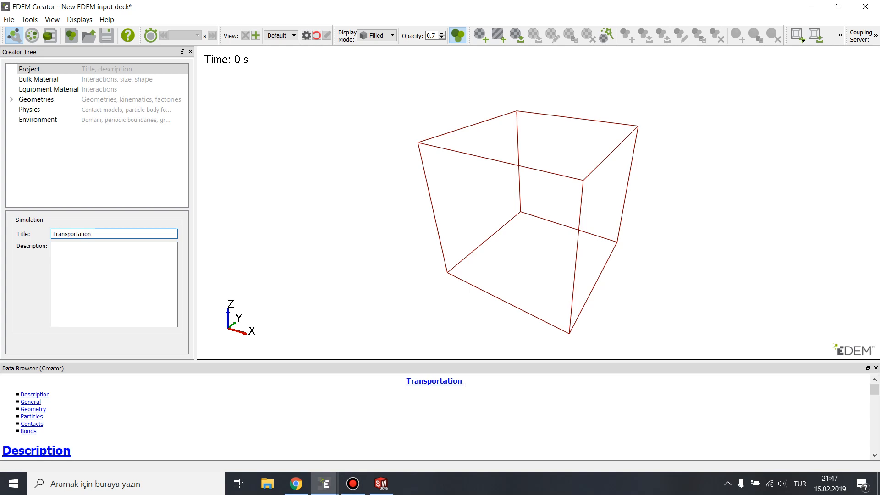
pyautogui.write('Tutorial')
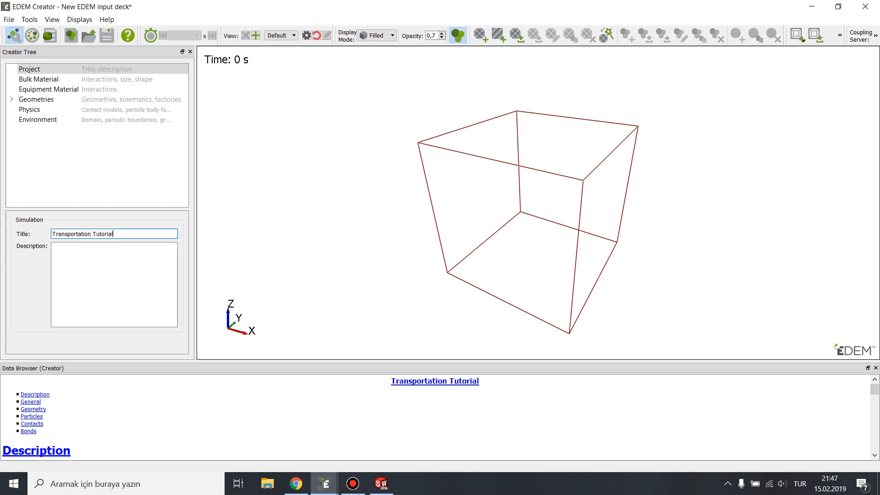
# - Add a new bulk material and review its Poisson's ratio, solids density and shear modulus
pyautogui.click(39, 79)
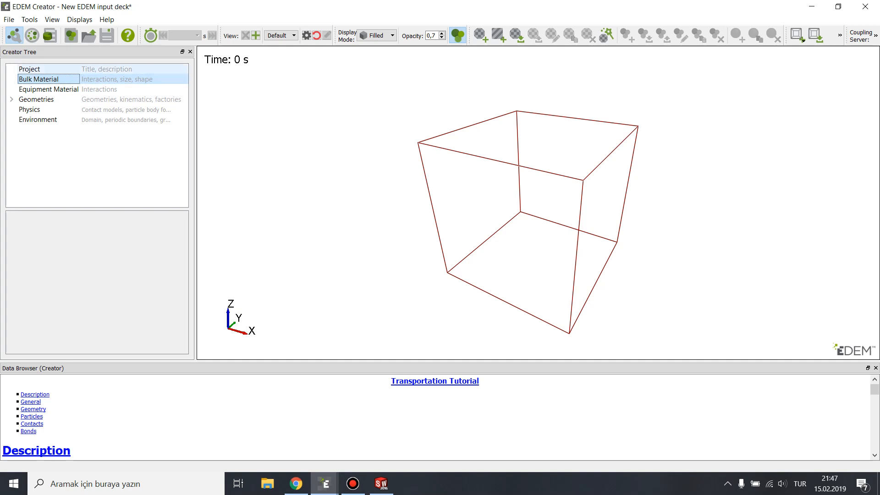
pyautogui.rightClick(69, 80)
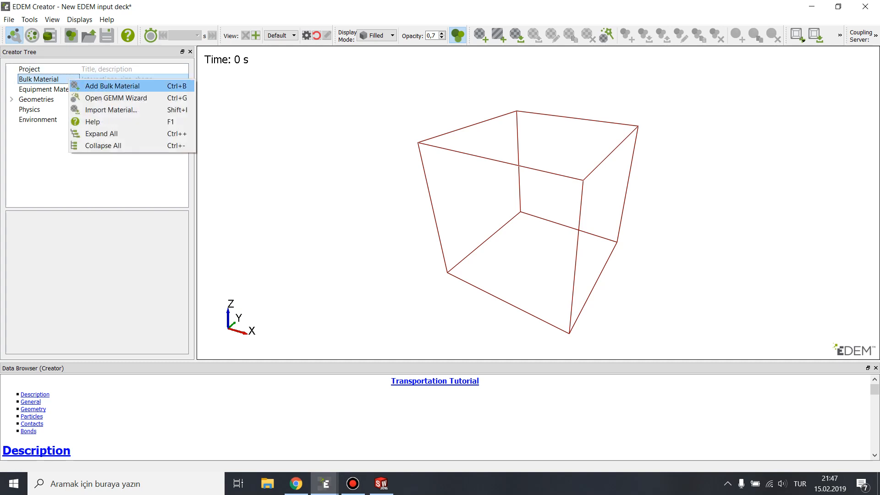
pyautogui.click(112, 86)
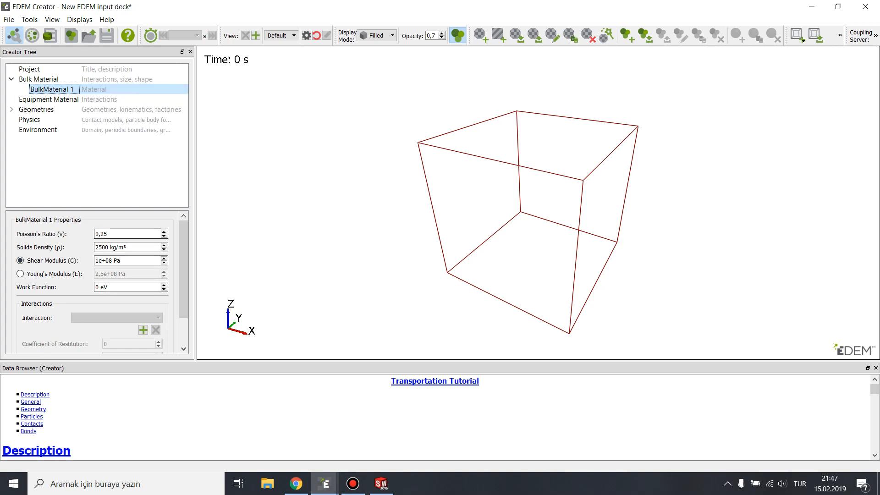
pyautogui.doubleClick(101, 234)
pyautogui.click(108, 247)
pyautogui.moveTo(108, 247); pyautogui.dragTo(95, 247)
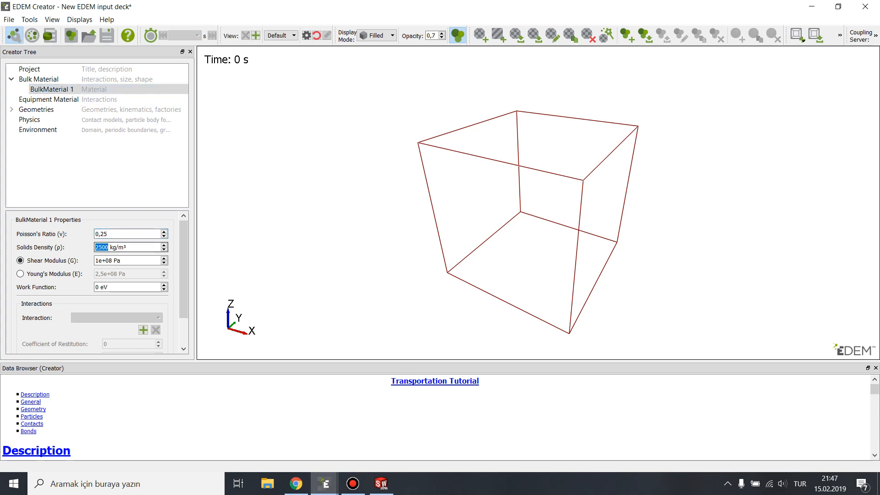
pyautogui.press('Tab')
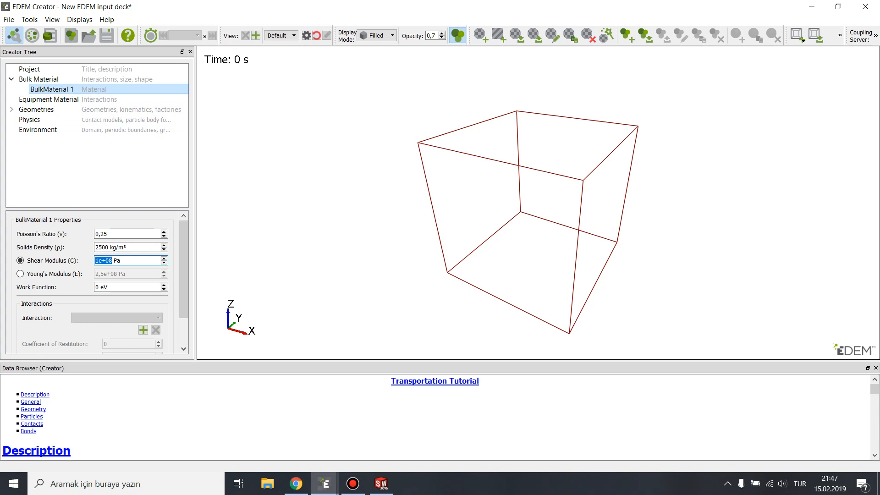
# - Rename the new bulk material as Particle Material
pyautogui.rightClick(71, 90)
pyautogui.press('Up')
pyautogui.press('Up')
pyautogui.press('Up')
pyautogui.press('Up')
pyautogui.press('Up')
pyautogui.press('Up')
pyautogui.press('Up')
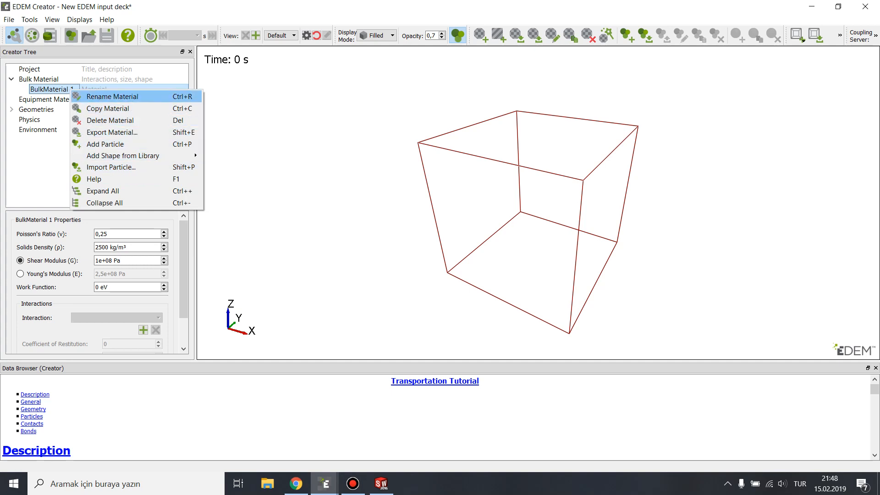
pyautogui.press('Return')
pyautogui.write('Particl')
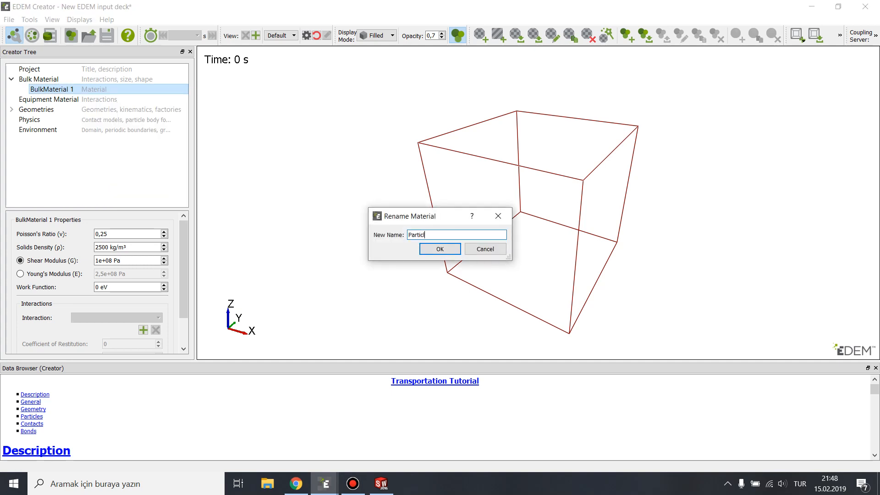
pyautogui.write('e Material')
pyautogui.press('Return')
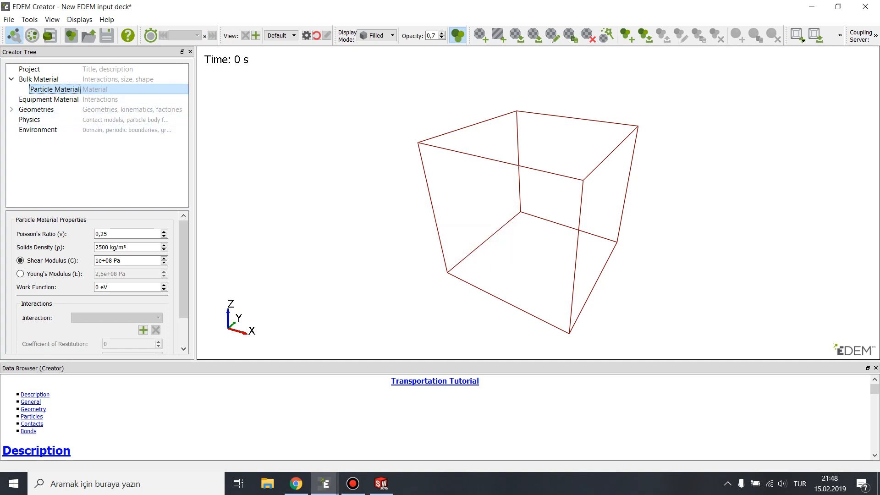
# - Add a particle to Particle Material and give it the Single Surface shape from the shape library
pyautogui.rightClick(69, 89)
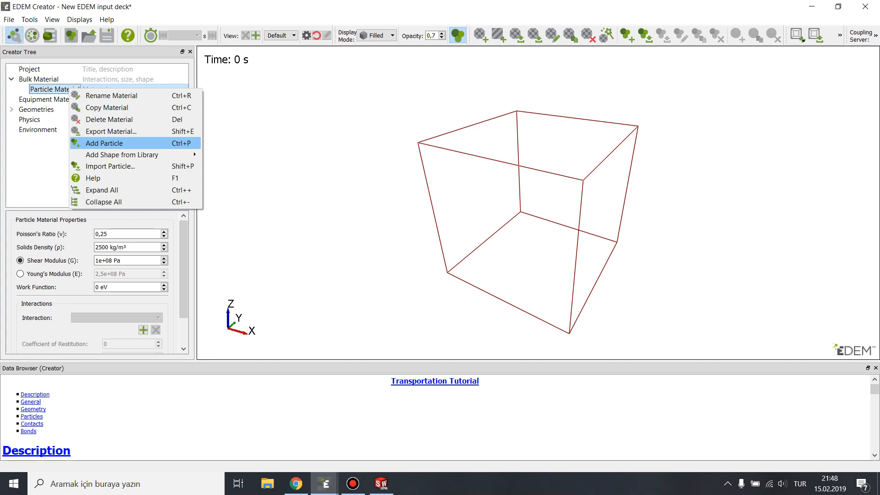
pyautogui.press('Return')
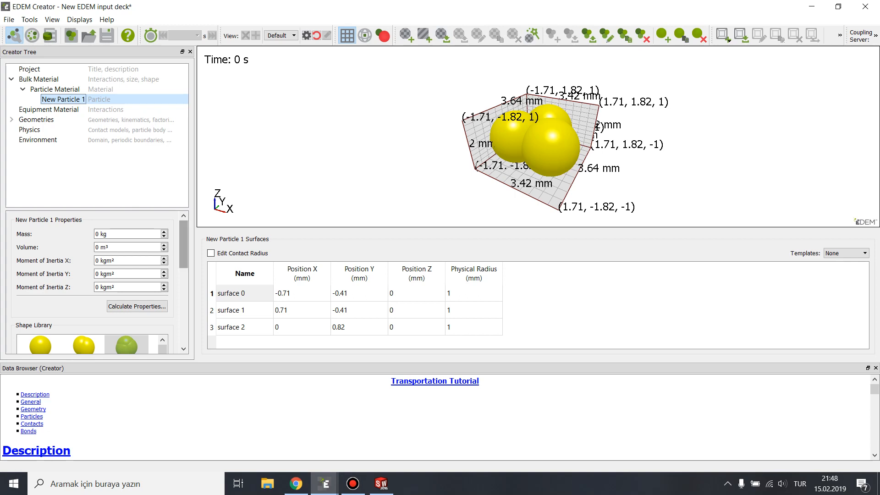
pyautogui.scroll(-3, 96, 282)
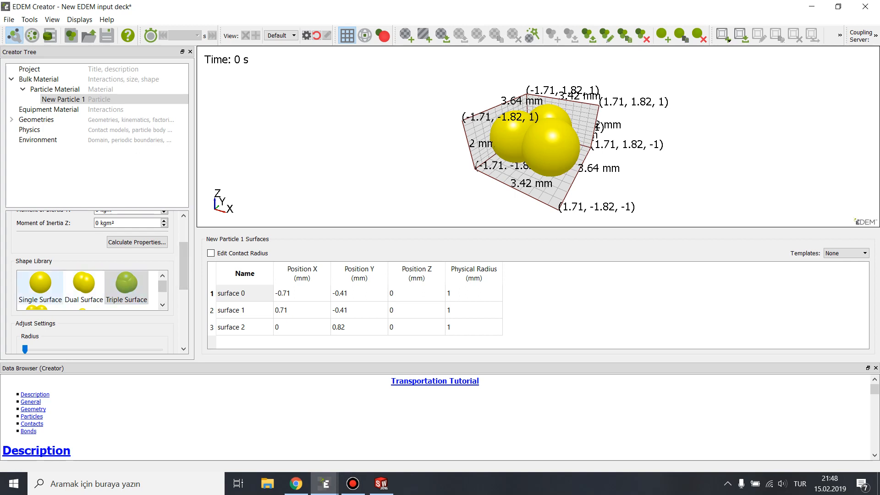
pyautogui.click(40, 288)
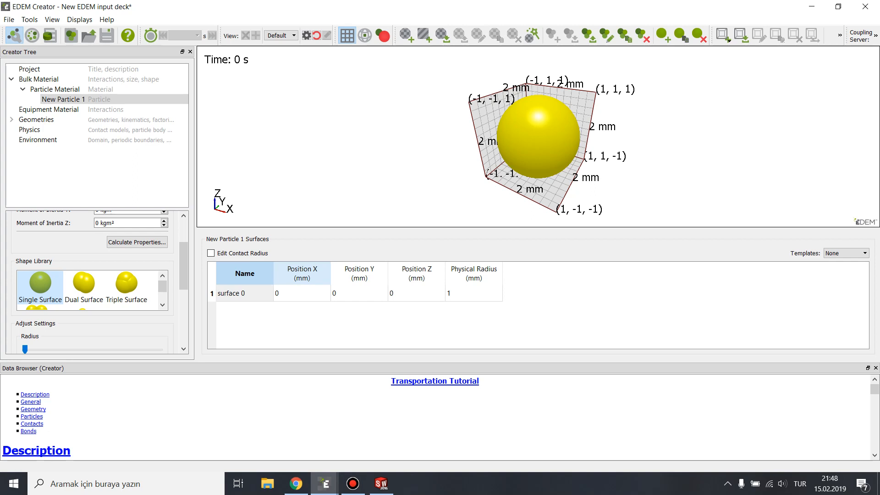
# - Set the physical radius of the particle's surface 0 to 10 mm
pyautogui.doubleClick(474, 293)
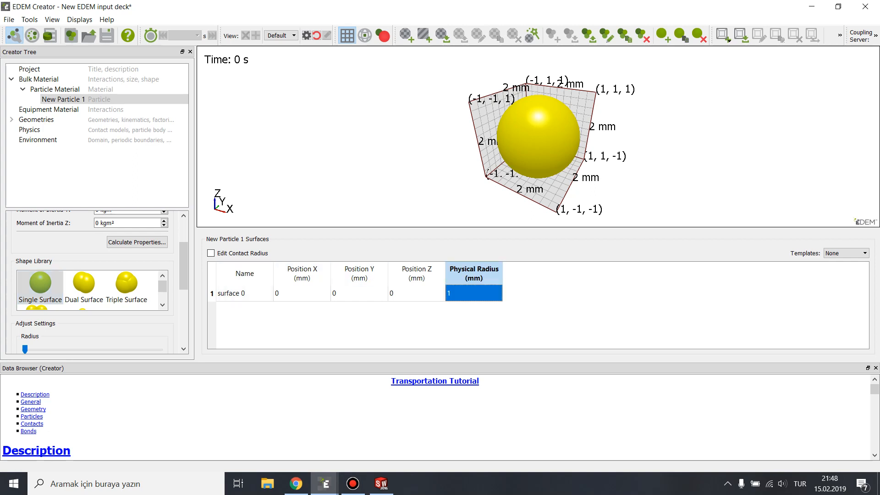
pyautogui.write('1')
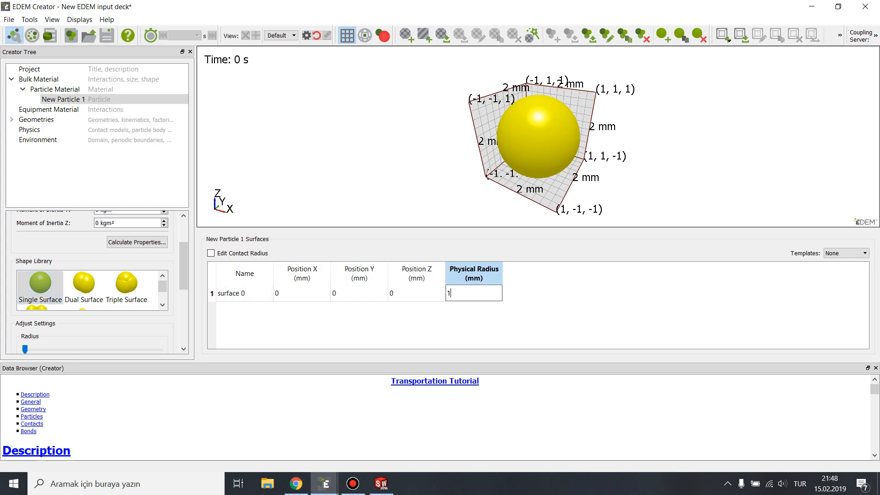
pyautogui.write('0')
pyautogui.press('Return')
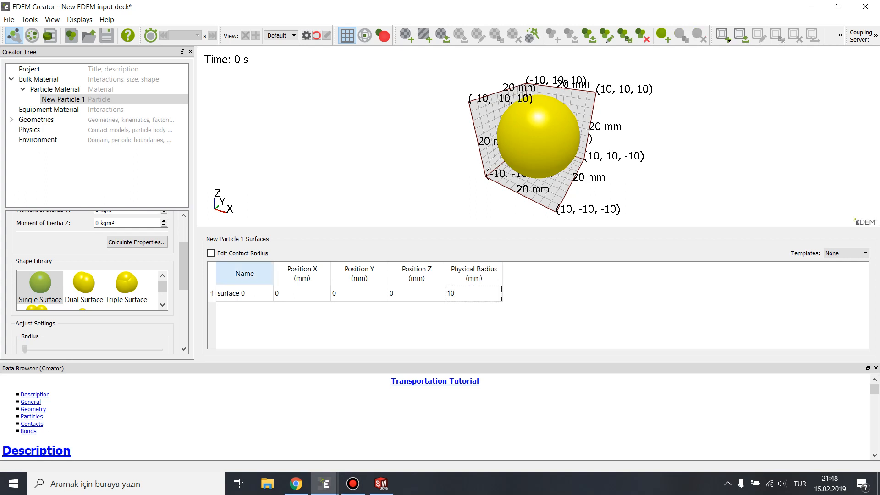
# - Calculate the particle's properties from its surfaces with automatic particle centering, and review the mass
pyautogui.scroll(-3, 183, 266)
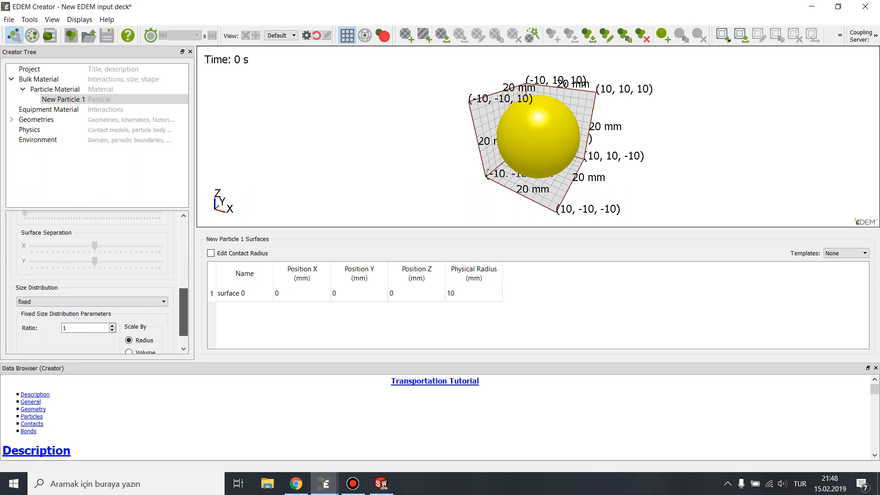
pyautogui.scroll(6, 96, 281)
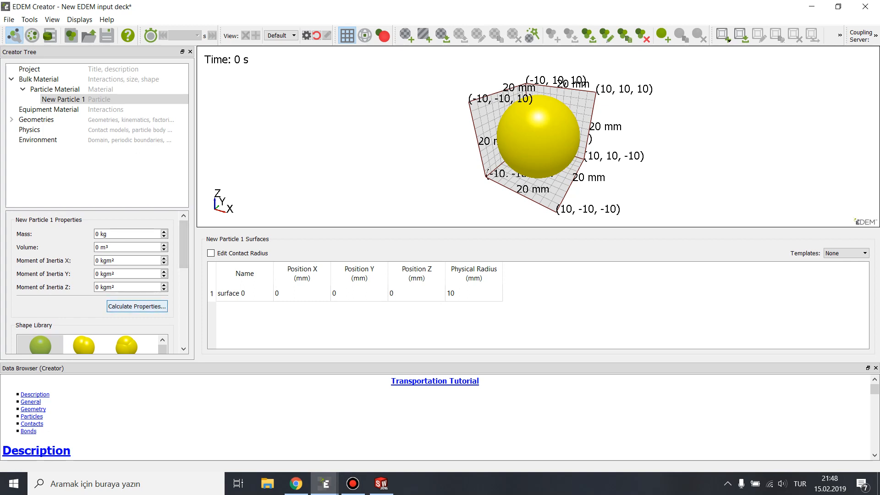
pyautogui.click(137, 306)
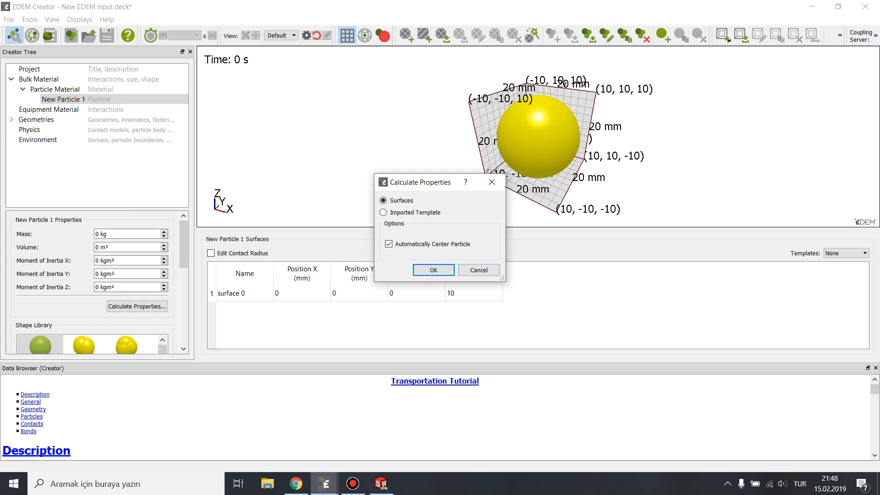
pyautogui.click(433, 270)
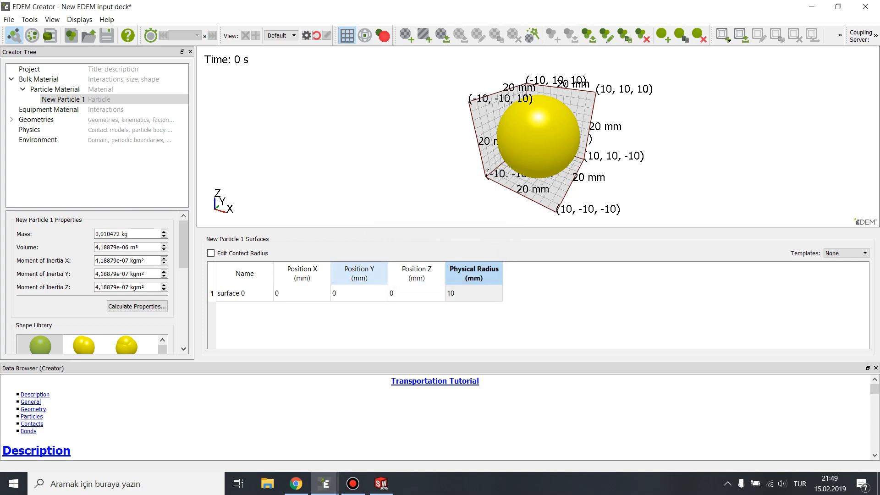
pyautogui.moveTo(120, 234); pyautogui.dragTo(94, 234)
pyautogui.click(120, 234)
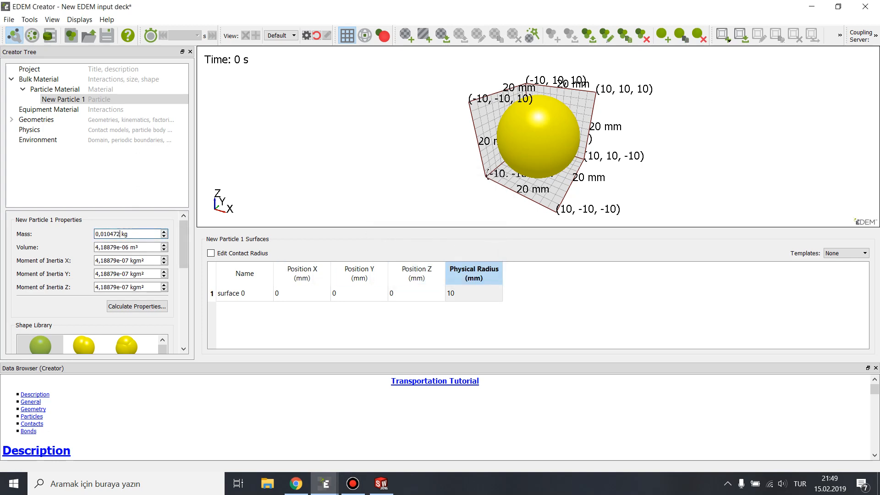
# - Add a new equipment material and rename it as Geometry Material
pyautogui.click(19, 108)
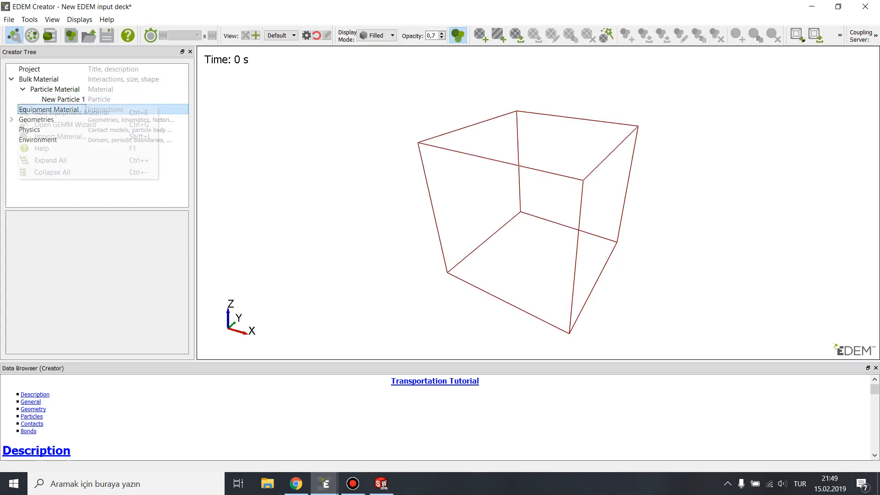
pyautogui.rightClick(18, 108)
pyautogui.click(69, 112)
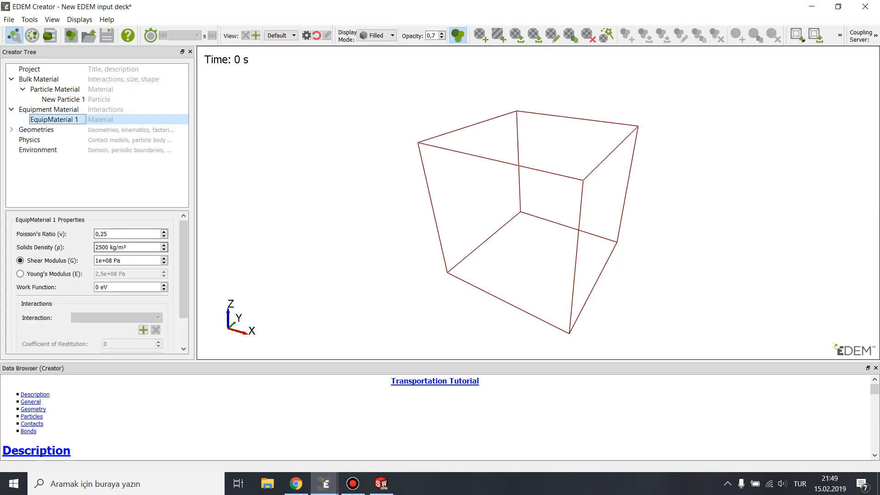
pyautogui.rightClick(54, 120)
pyautogui.click(83, 129)
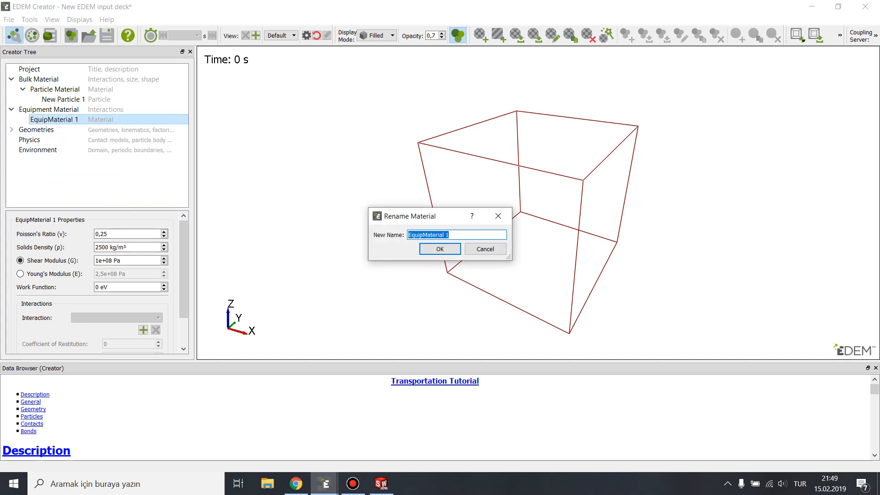
pyautogui.write('Geometry Material')
pyautogui.press('Return')
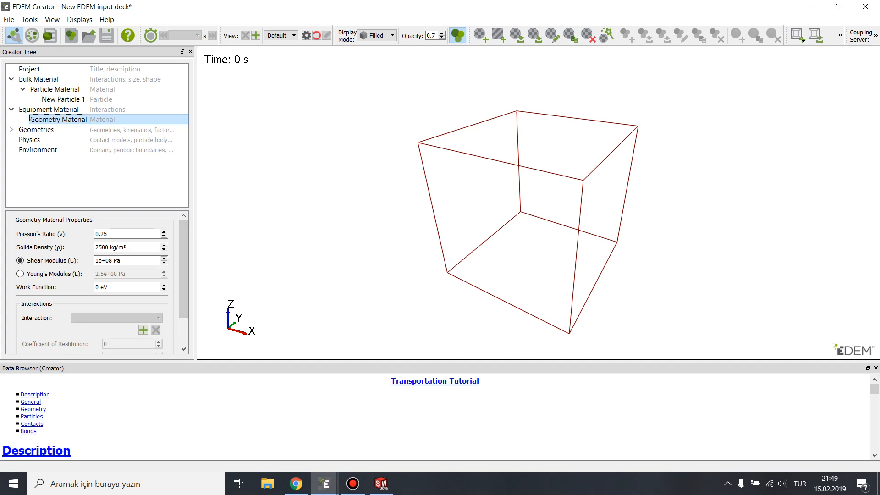
# - Rename the particle under Particle Material as Particle
pyautogui.click(69, 99)
pyautogui.rightClick(76, 101)
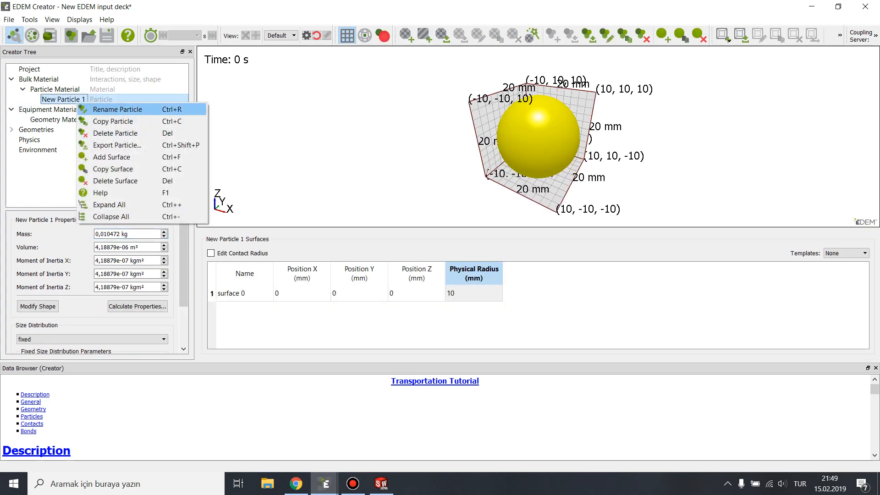
pyautogui.click(115, 109)
pyautogui.write('Particle')
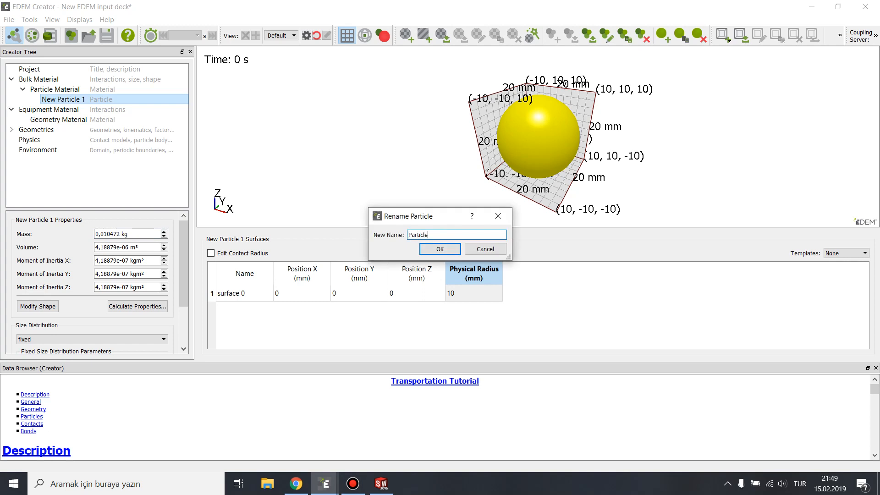
pyautogui.press('Return')
# - Add an interaction with Particle Material to Geometry Material and review its restitution and friction coefficients
pyautogui.click(115, 130)
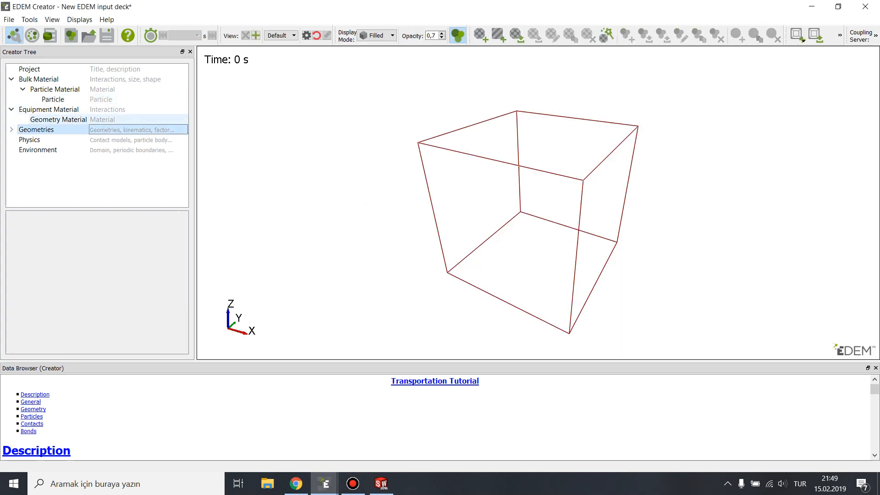
pyautogui.click(115, 119)
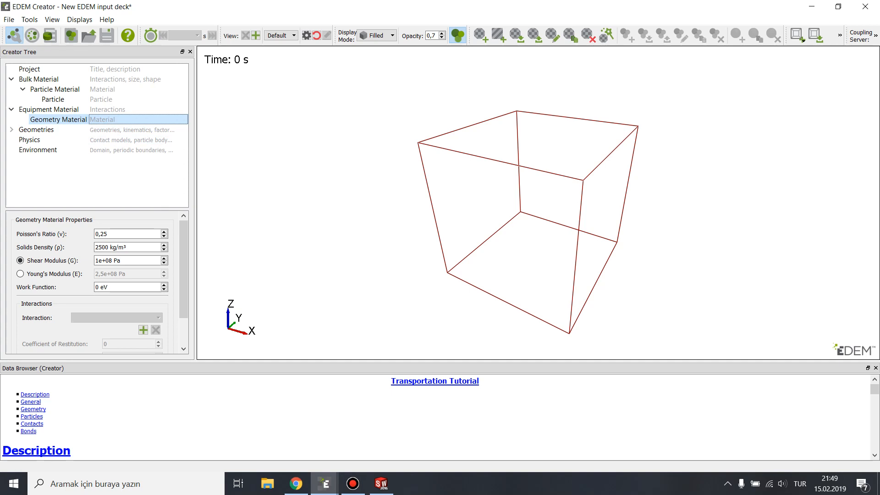
pyautogui.click(143, 330)
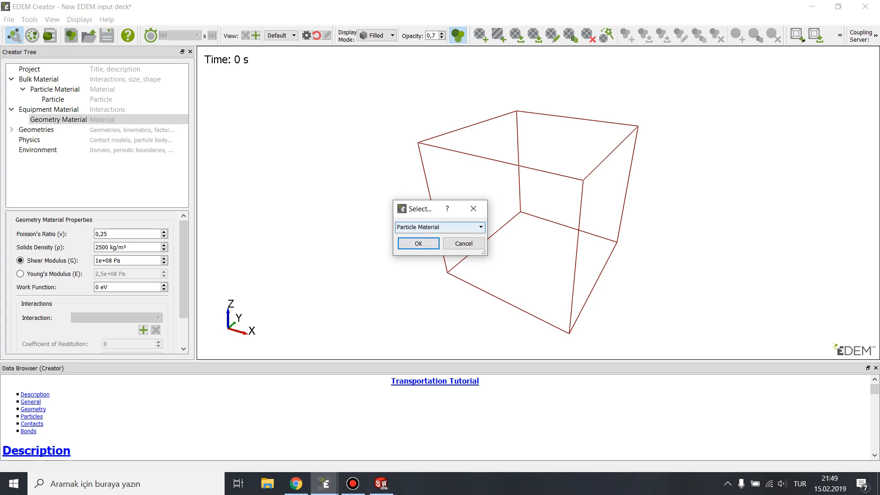
pyautogui.click(439, 227)
pyautogui.click(418, 236)
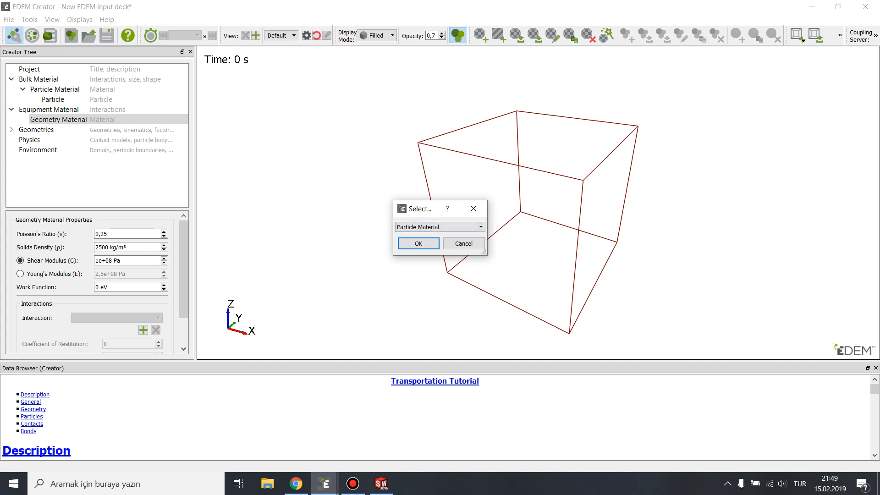
pyautogui.click(417, 243)
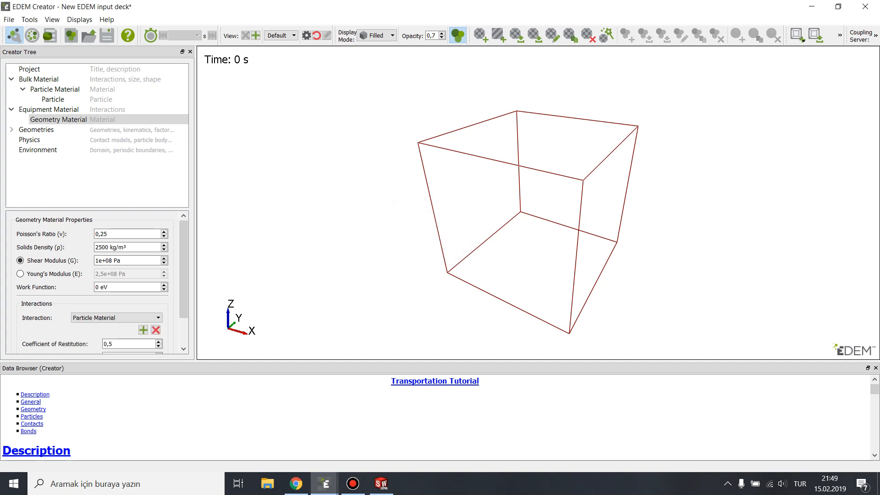
pyautogui.scroll(-2, 91, 281)
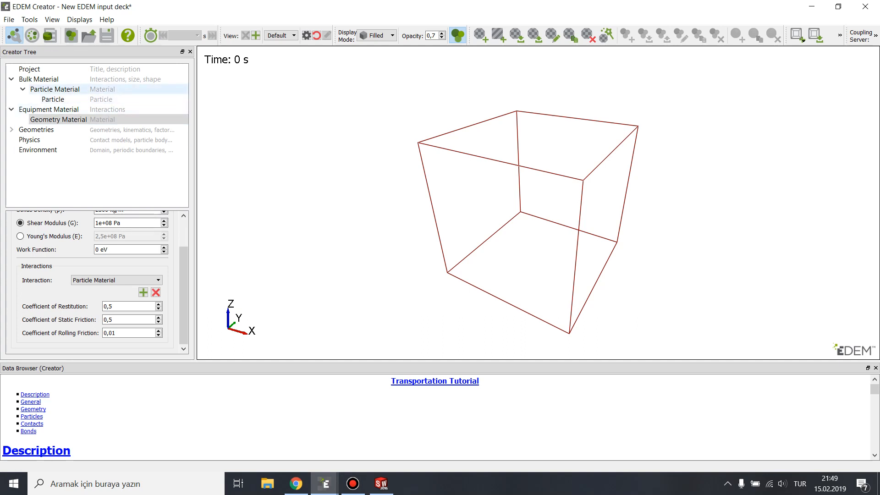
# - Add an interaction of Particle Material with itself and review the coefficients of both its interactions
pyautogui.click(55, 89)
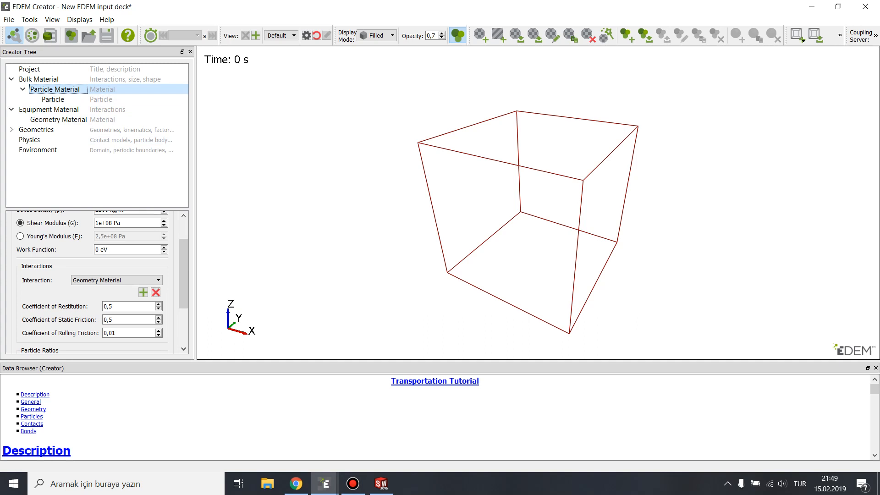
pyautogui.click(143, 292)
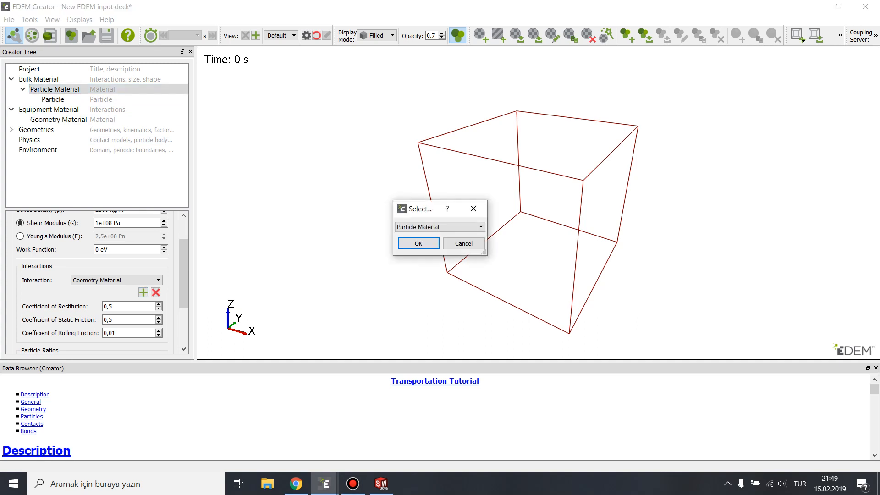
pyautogui.click(439, 227)
pyautogui.click(439, 236)
pyautogui.click(418, 243)
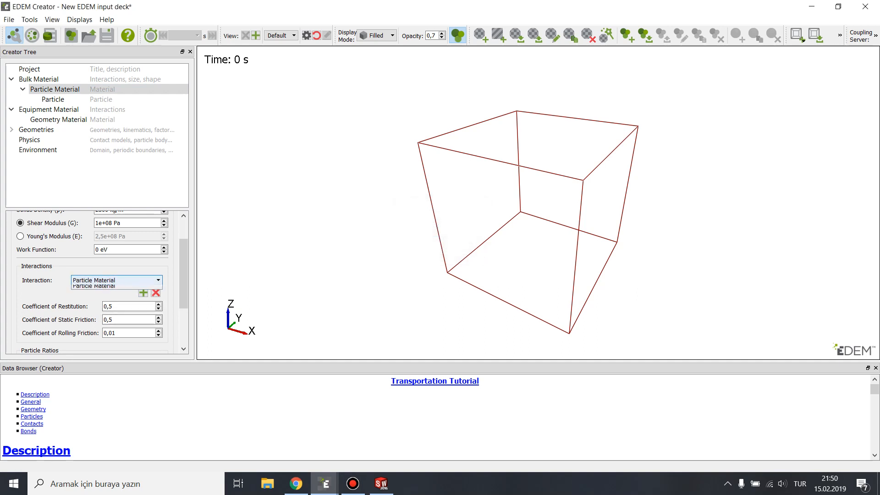
pyautogui.click(117, 280)
pyautogui.click(117, 289)
pyautogui.click(117, 280)
pyautogui.click(117, 296)
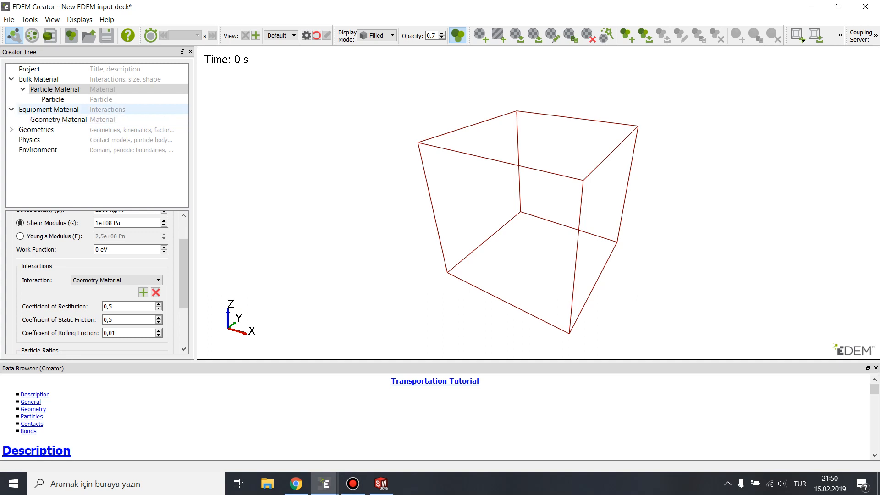
pyautogui.click(11, 109)
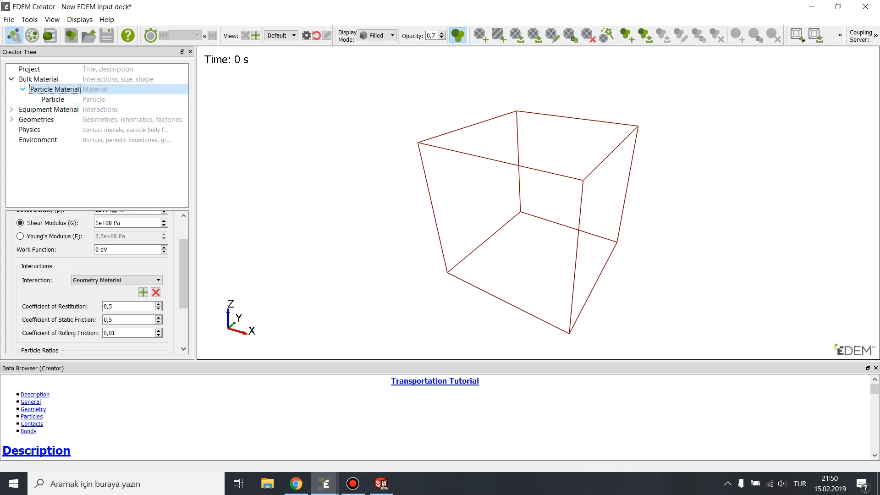
pyautogui.click(11, 109)
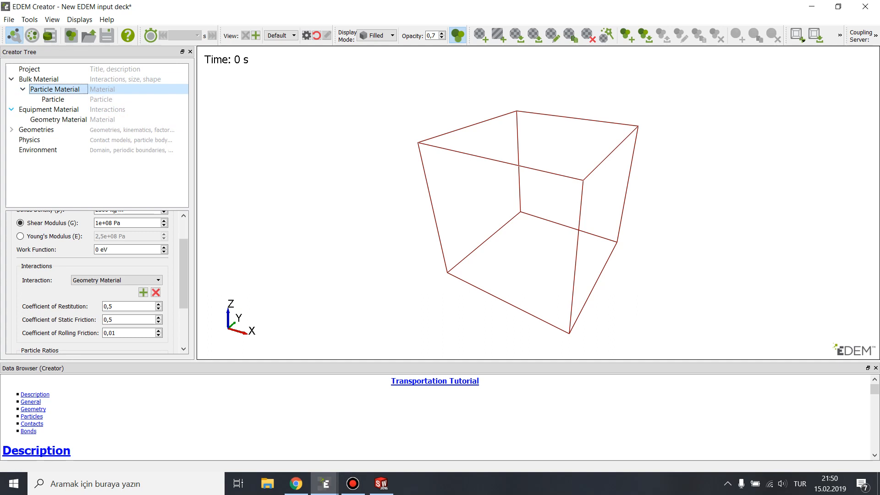
pyautogui.rightClick(39, 130)
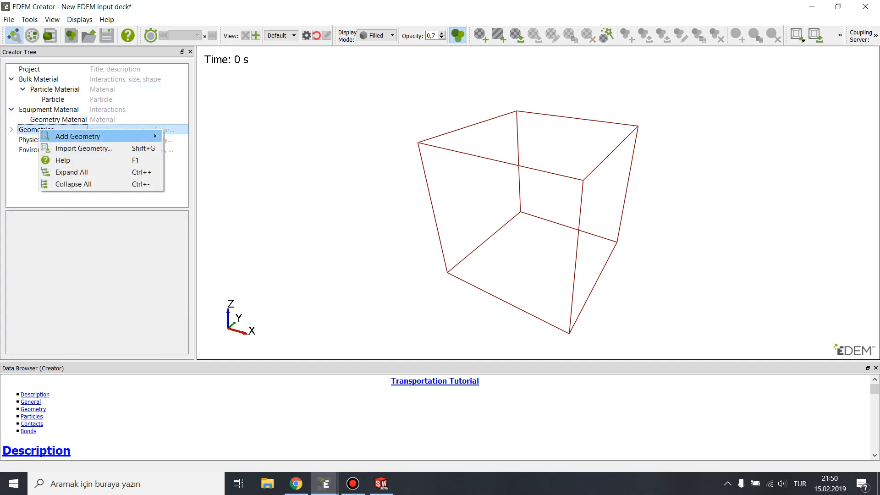
pyautogui.press('Escape')
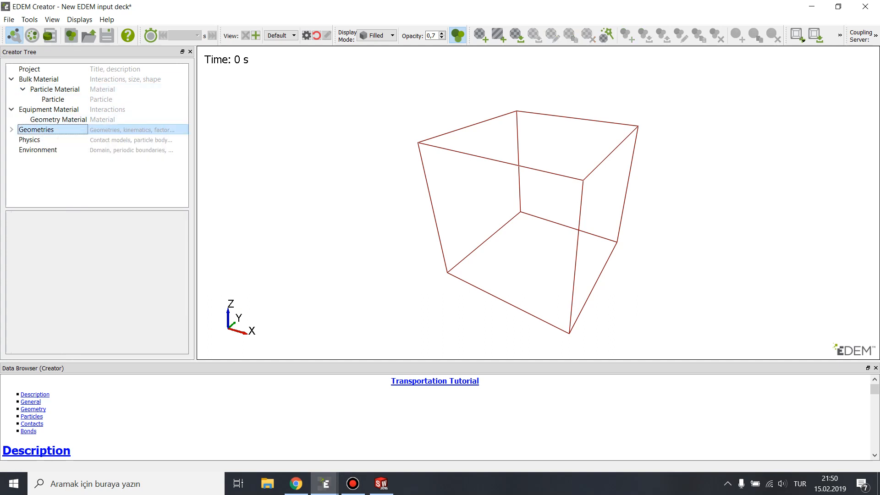
# - Start importing the conveyor geometry from the EDEM Tutorial folder on the desktop
pyautogui.rightClick(39, 130)
pyautogui.click(84, 150)
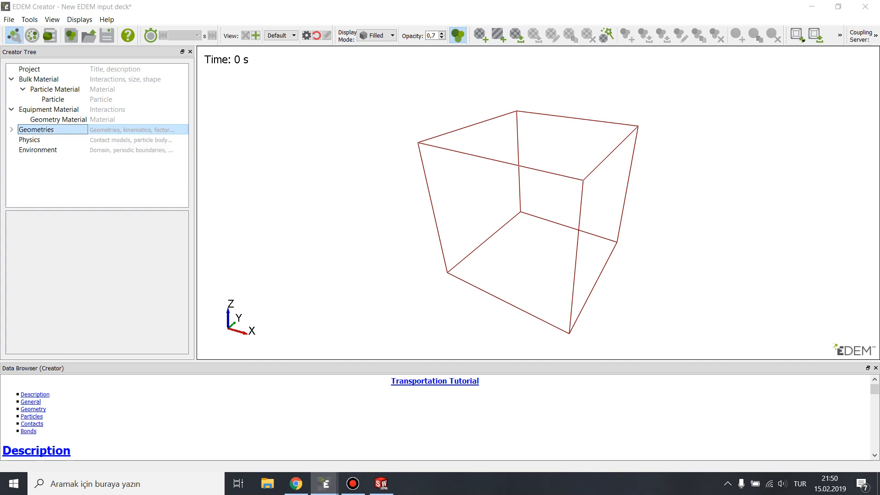
pyautogui.scroll(-1, 367, 195)
pyautogui.scroll(-3, 348, 195)
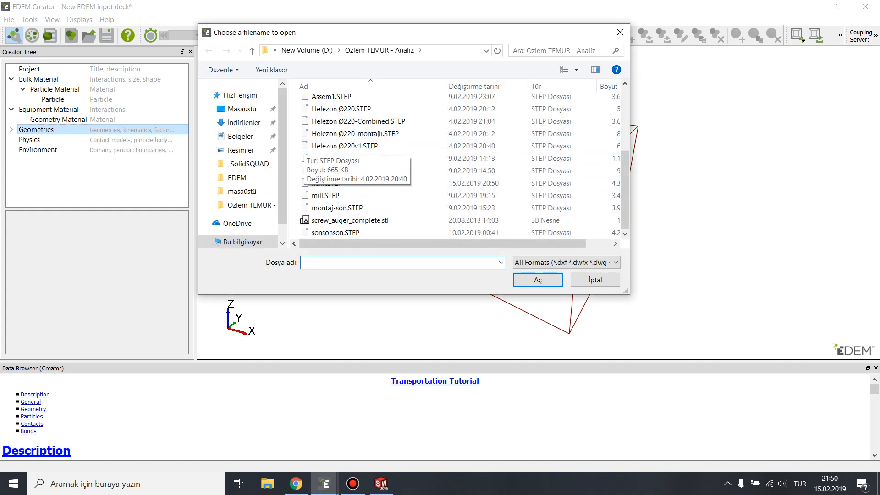
pyautogui.click(241, 108)
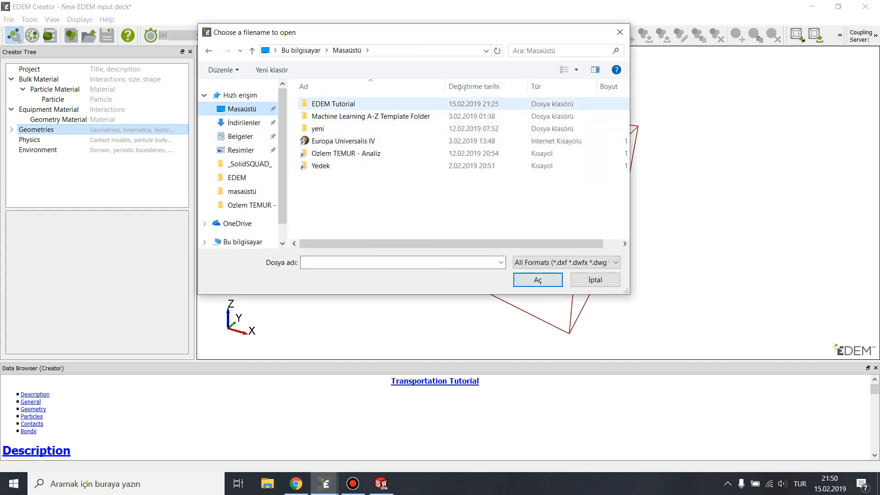
pyautogui.doubleClick(330, 104)
pyautogui.doubleClick(330, 103)
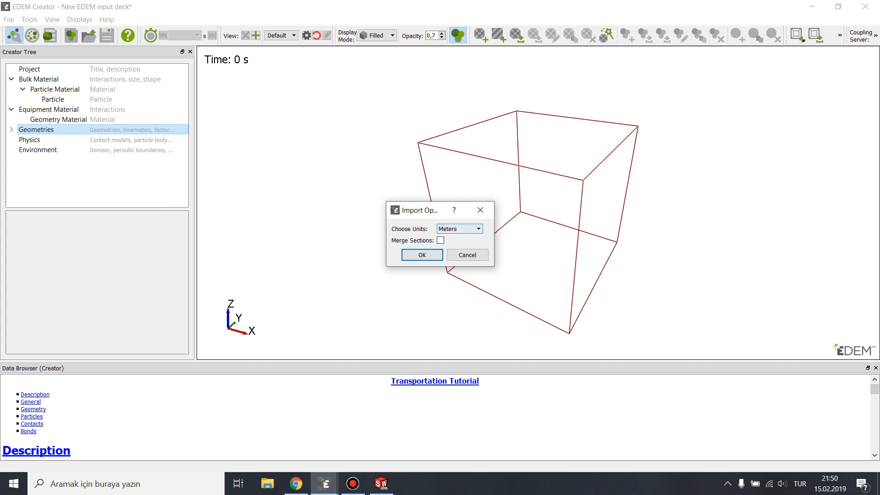
# - Switch to SOLIDWORKS to check the units of the helix assembly, and return to EDEM Creator
pyautogui.click(381, 483)
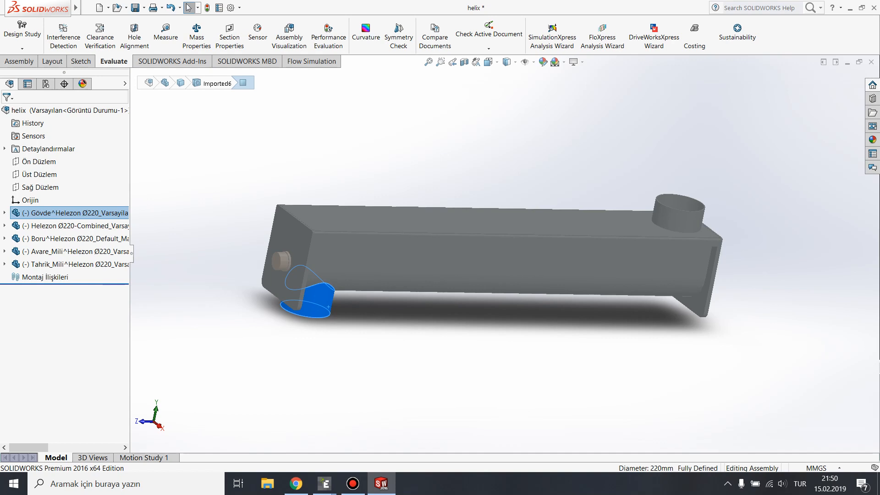
pyautogui.moveTo(324, 483)
pyautogui.click(386, 428)
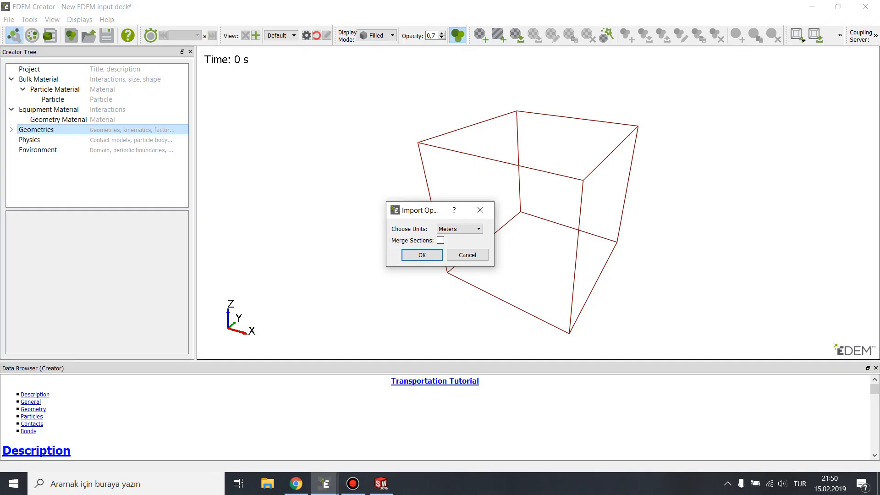
# - Set the import units to Millimeters and complete the import with the Curvature method and default facet sag
pyautogui.click(459, 229)
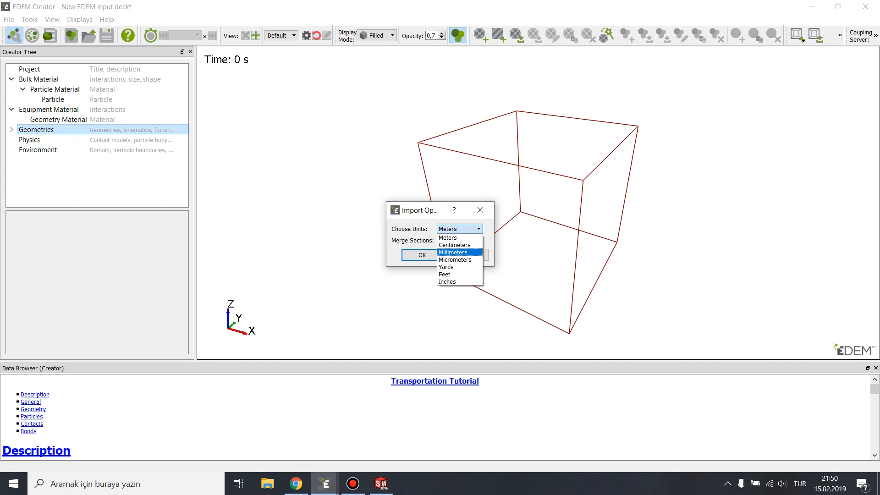
pyautogui.click(453, 251)
pyautogui.press('Return')
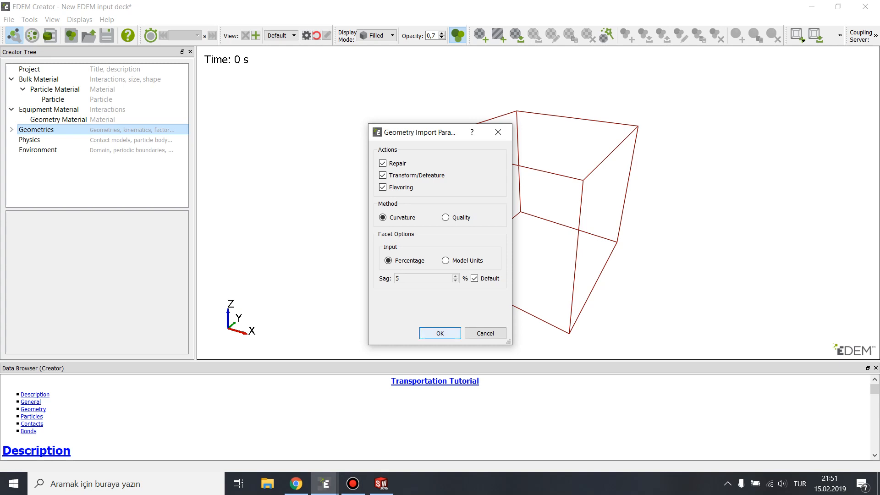
pyautogui.click(440, 333)
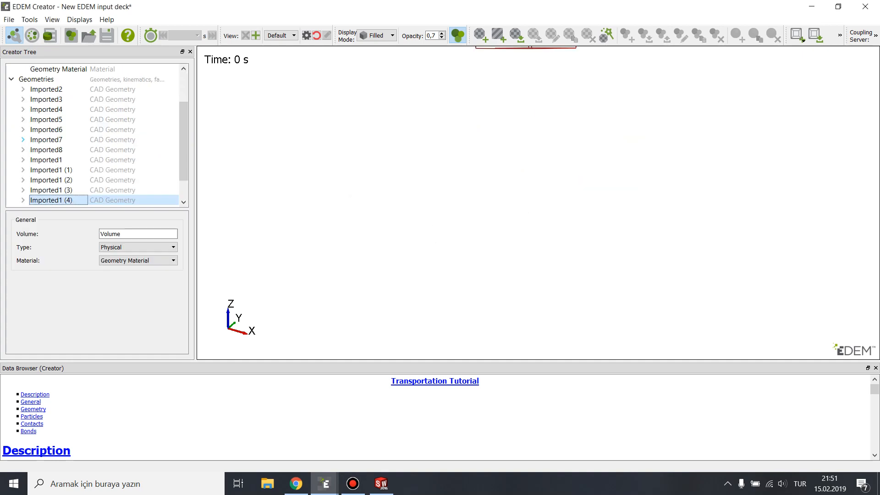
# - Examine the imported conveyor from the side and select its CAD sections one by one to identify which part each represents
pyautogui.moveTo(538, 137); pyautogui.dragTo(435, 271)
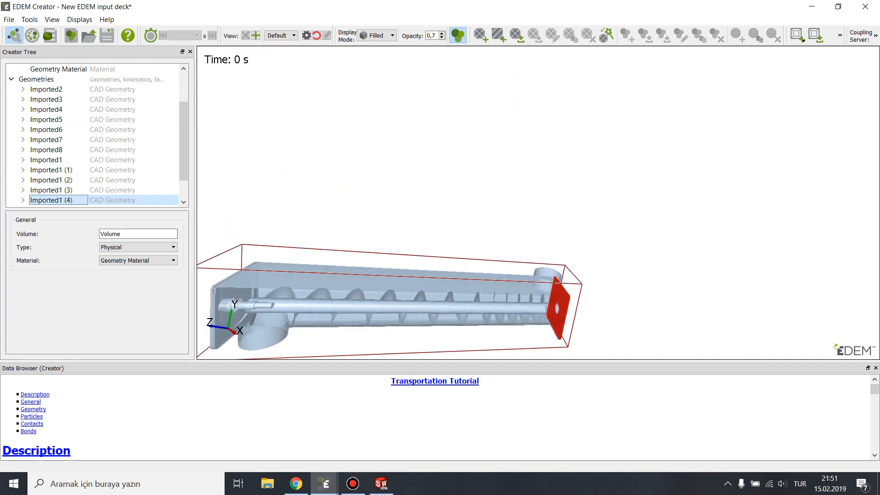
pyautogui.moveTo(435, 270); pyautogui.dragTo(552, 249, button='middle')
pyautogui.click(46, 90)
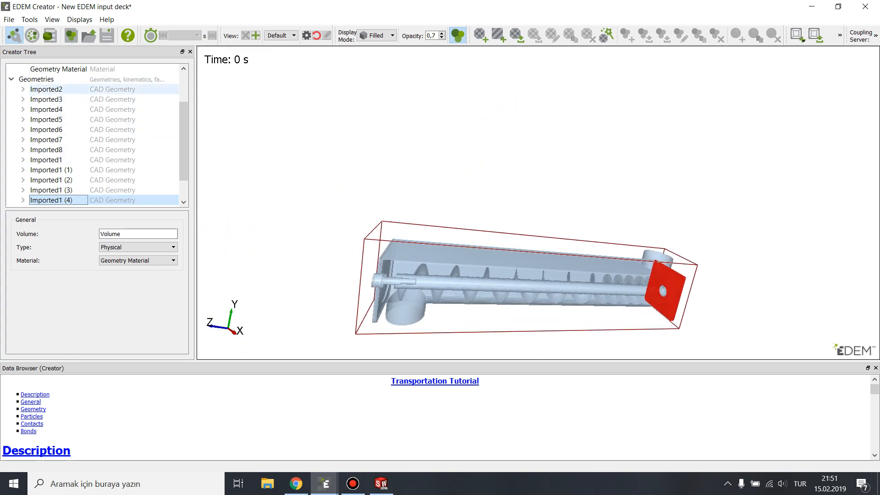
pyautogui.click(59, 139)
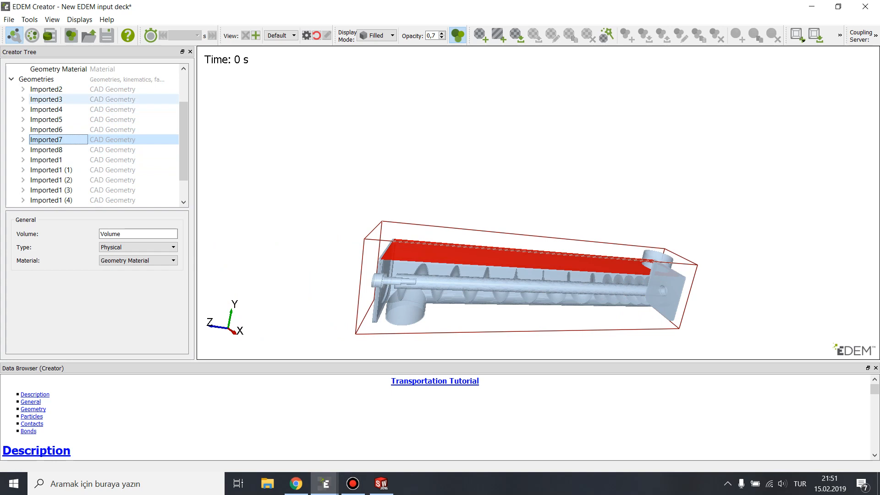
pyautogui.click(46, 89)
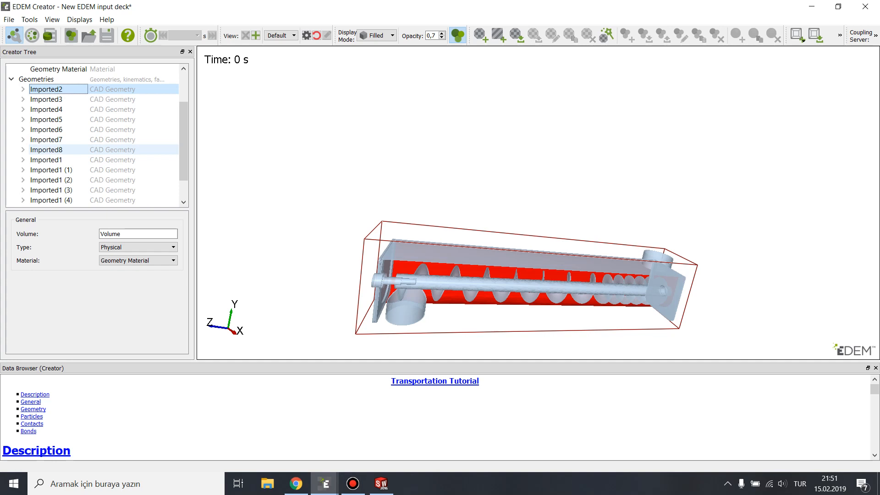
pyautogui.click(46, 139)
pyautogui.click(46, 129)
pyautogui.click(45, 119)
pyautogui.click(46, 139)
pyautogui.click(46, 149)
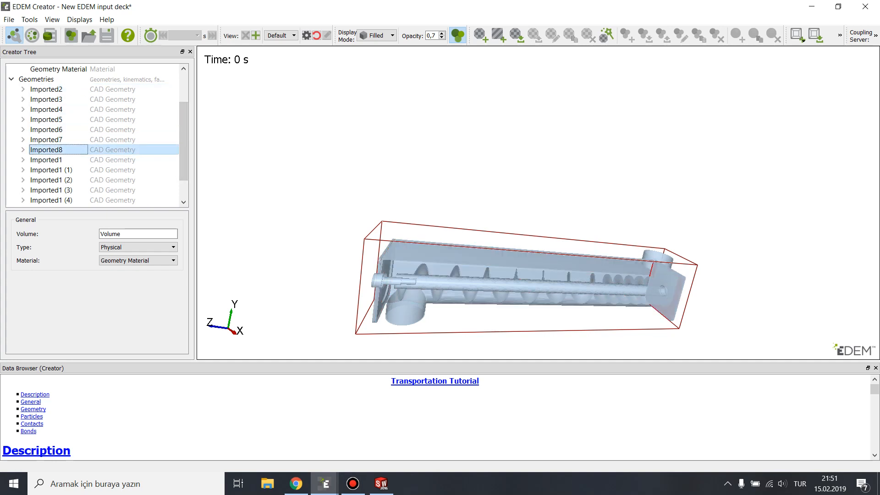
pyautogui.click(51, 169)
pyautogui.click(46, 159)
pyautogui.rightClick(55, 159)
pyautogui.press('Escape')
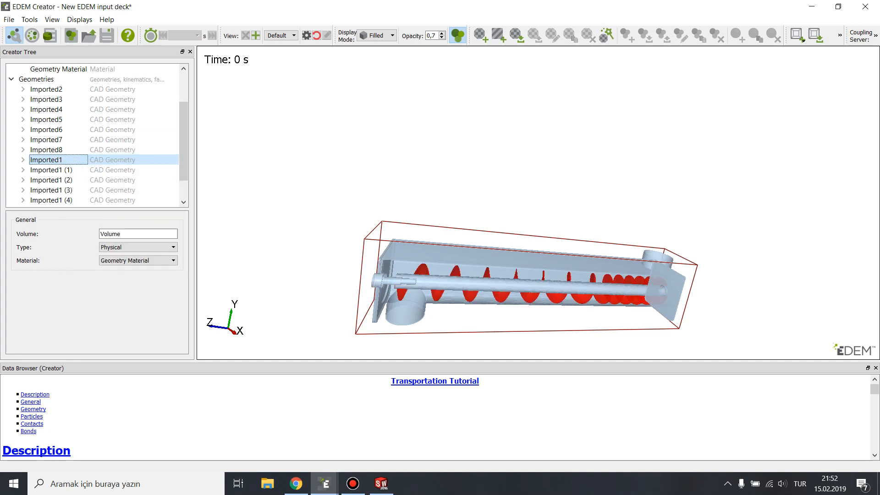
# - Add a linear rotation kinematic to the Imported1 helix and set its initial velocity to 100 rpm
pyautogui.moveTo(527, 284); pyautogui.dragTo(502, 302, button='middle')
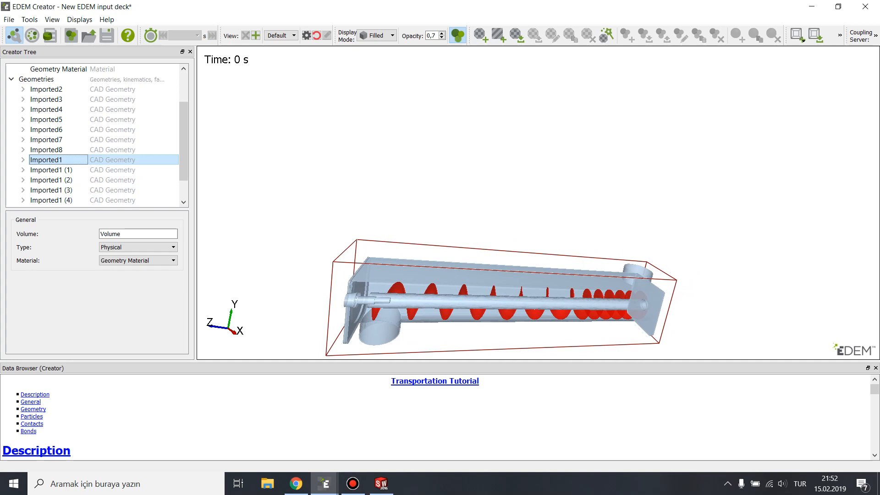
pyautogui.rightClick(55, 158)
pyautogui.moveTo(93, 210)
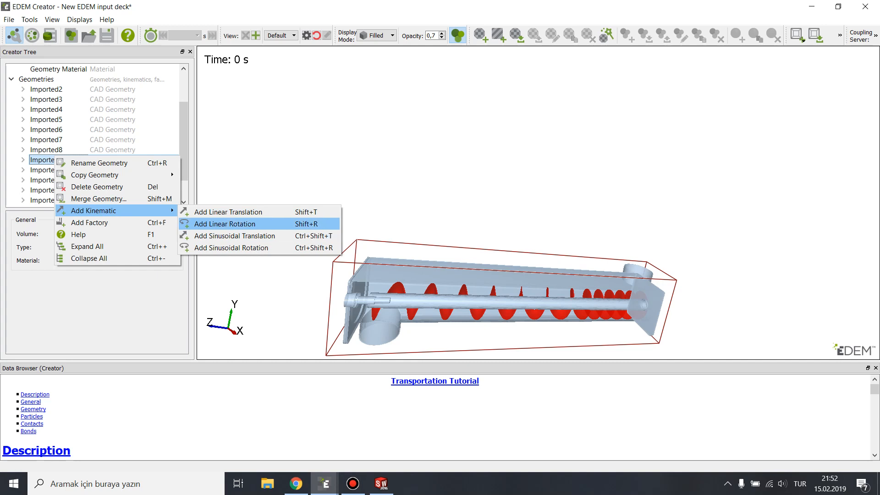
pyautogui.click(224, 224)
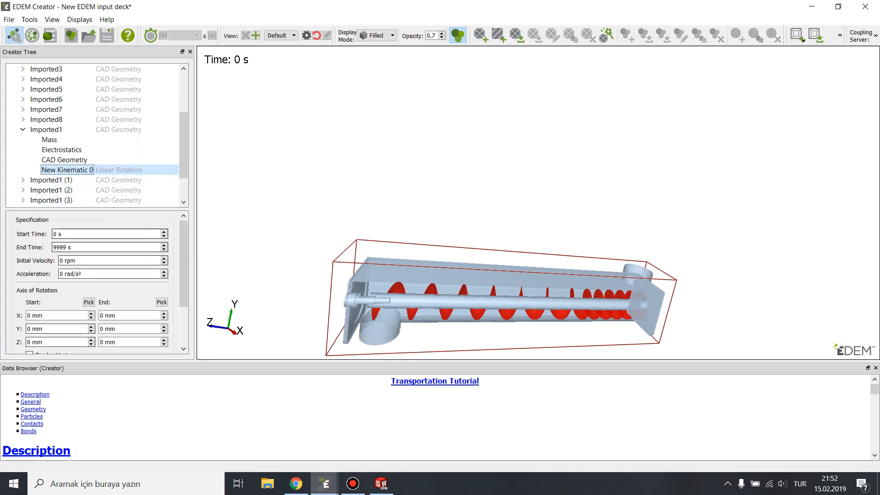
pyautogui.doubleClick(61, 260)
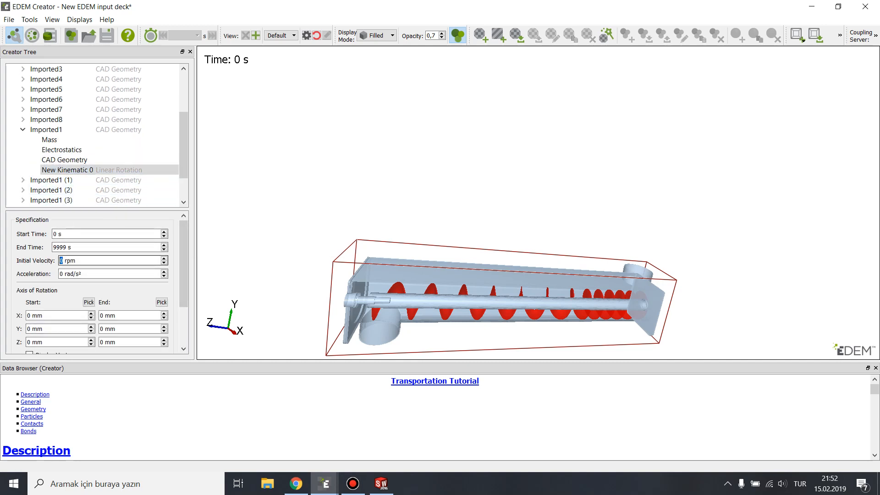
pyautogui.write('100')
pyautogui.press('Return')
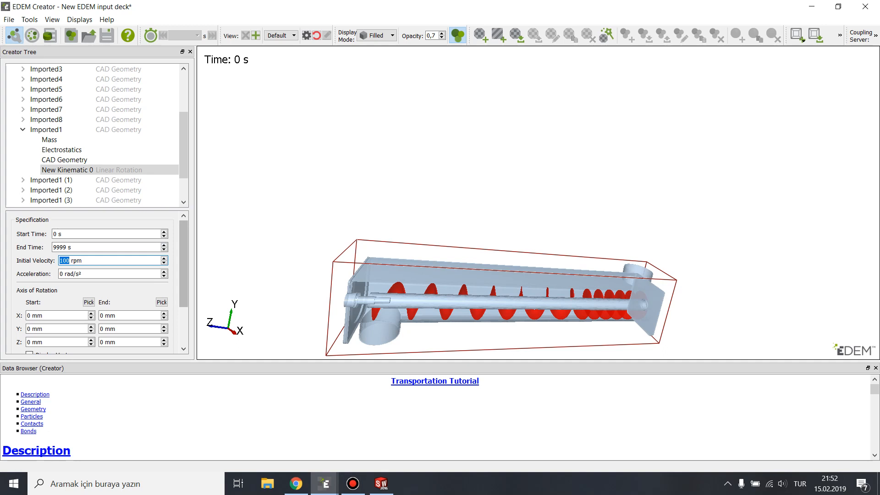
# - Check neighbouring CAD sections to find the central shaft, Imported1 (1), and open its center of mass
pyautogui.scroll(-2, 183, 275)
pyautogui.scroll(-1, 92, 282)
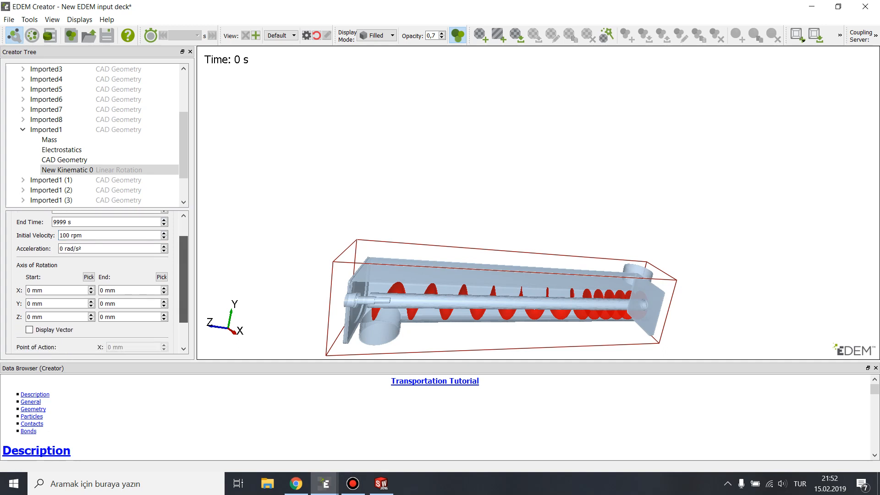
pyautogui.scroll(-1, 92, 281)
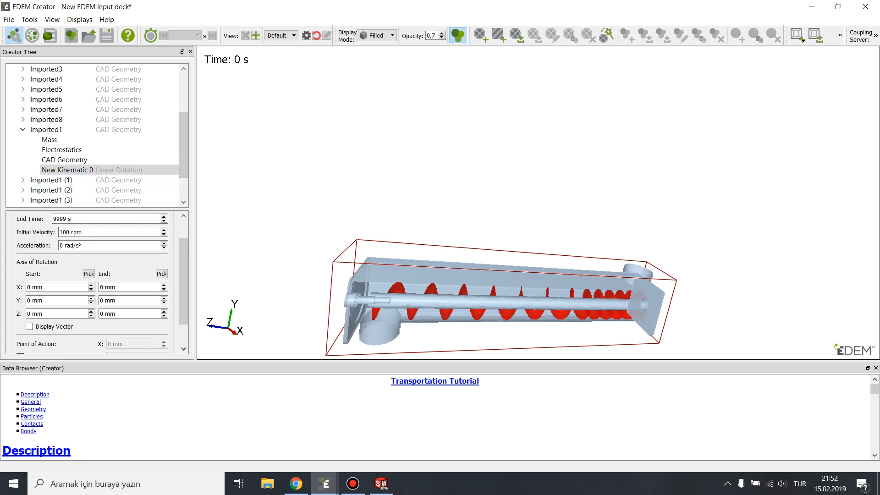
pyautogui.moveTo(499, 302); pyautogui.dragTo(458, 247, button='middle')
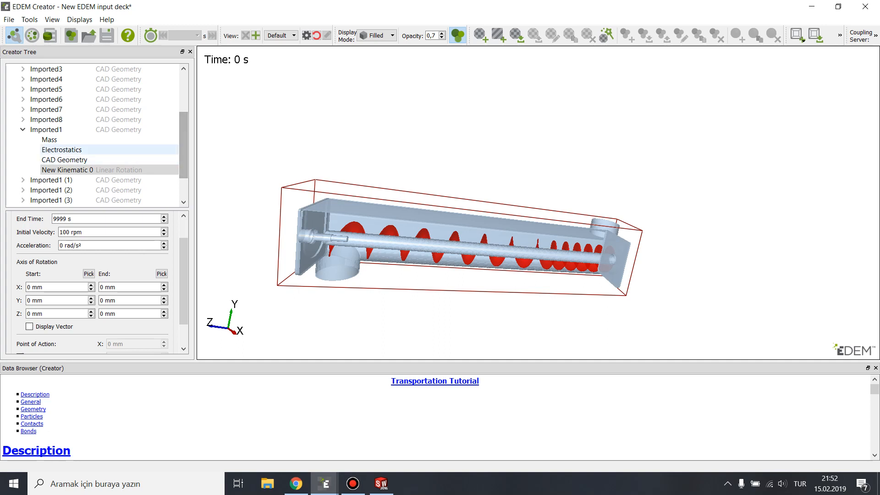
pyautogui.click(46, 119)
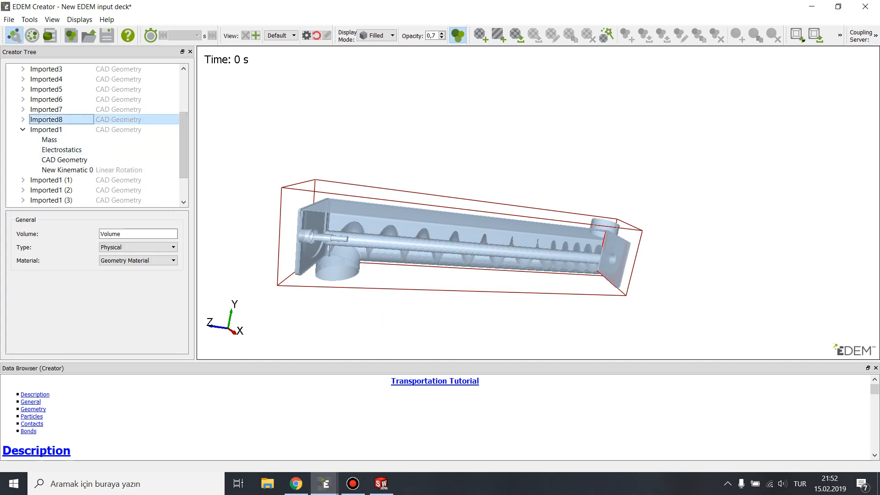
pyautogui.click(46, 109)
pyautogui.click(46, 99)
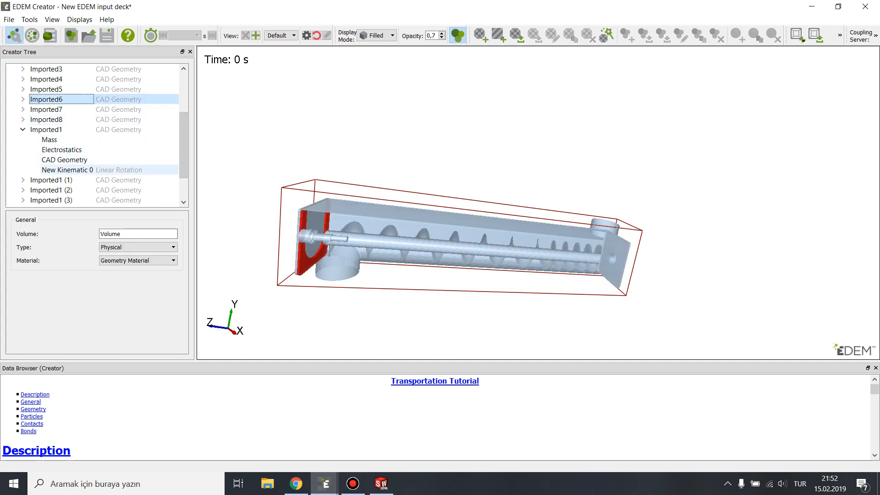
pyautogui.click(51, 179)
pyautogui.click(22, 179)
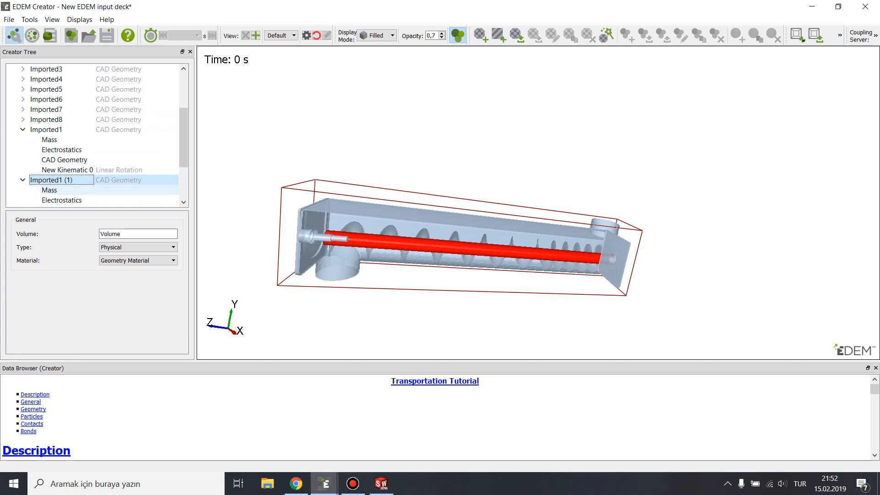
pyautogui.click(49, 190)
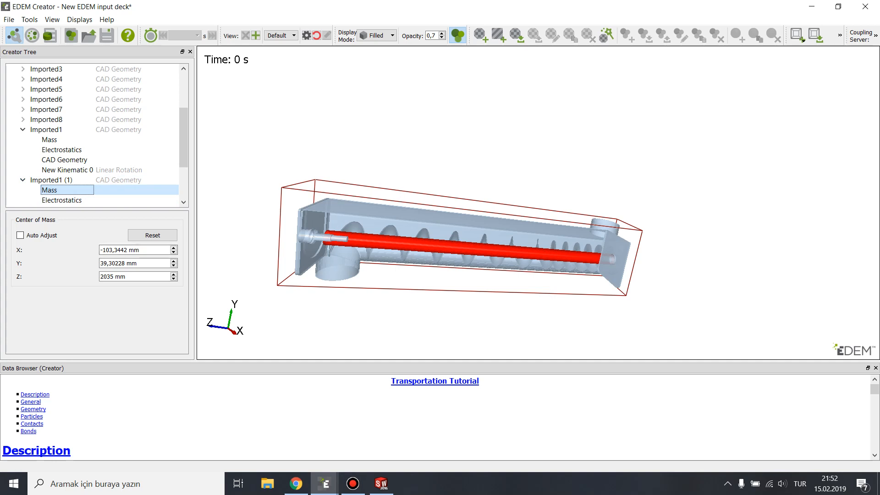
# - Copy the central shaft's center-of-mass X, -103,3442 mm, into the start X of the helix's rotation axis
pyautogui.moveTo(127, 250); pyautogui.dragTo(101, 250)
pyautogui.hotkey('ctrl', 'c')
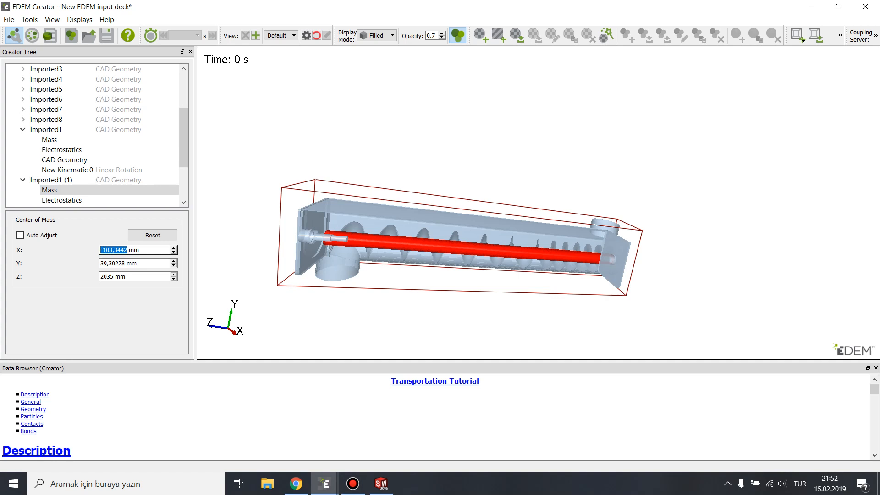
pyautogui.click(67, 170)
pyautogui.doubleClick(28, 315)
pyautogui.hotkey('ctrl', 'v')
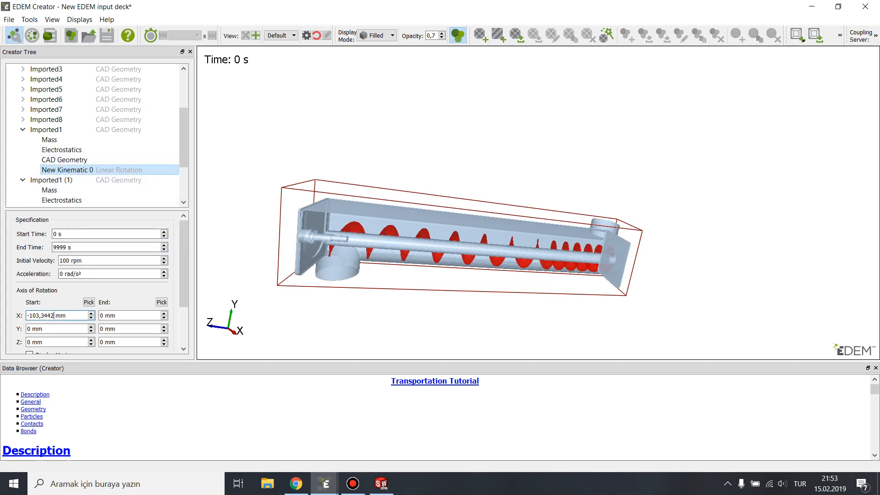
# - Copy the central shaft's center-of-mass Y, 39,30228 mm, into the start Y of the helix's rotation axis
pyautogui.scroll(-1, 69, 160)
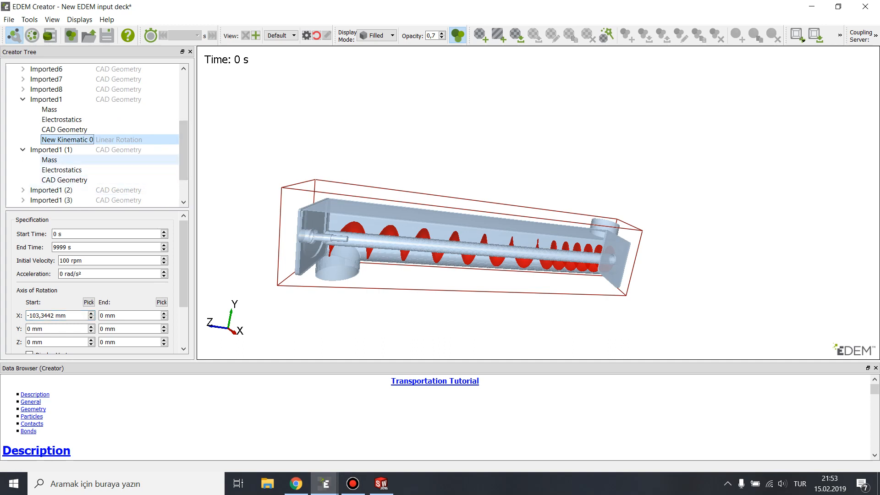
pyautogui.click(50, 159)
pyautogui.doubleClick(112, 263)
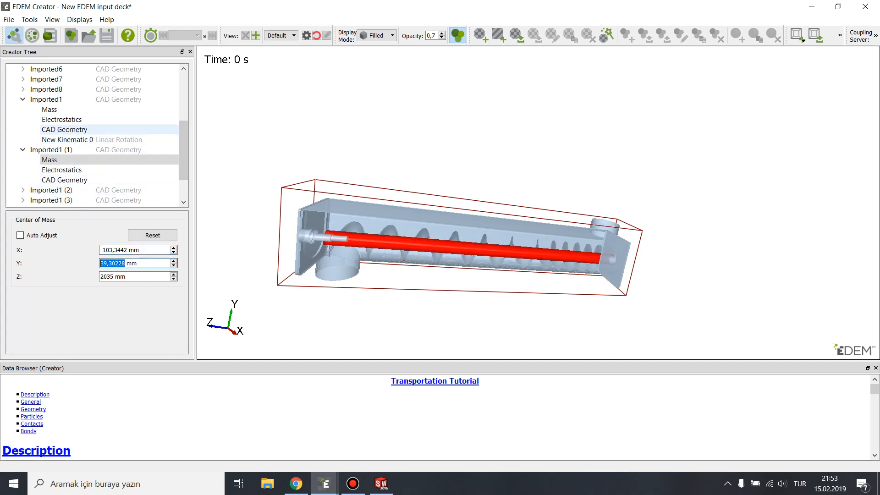
pyautogui.hotkey('ctrl', 'c')
pyautogui.click(67, 139)
pyautogui.doubleClick(32, 328)
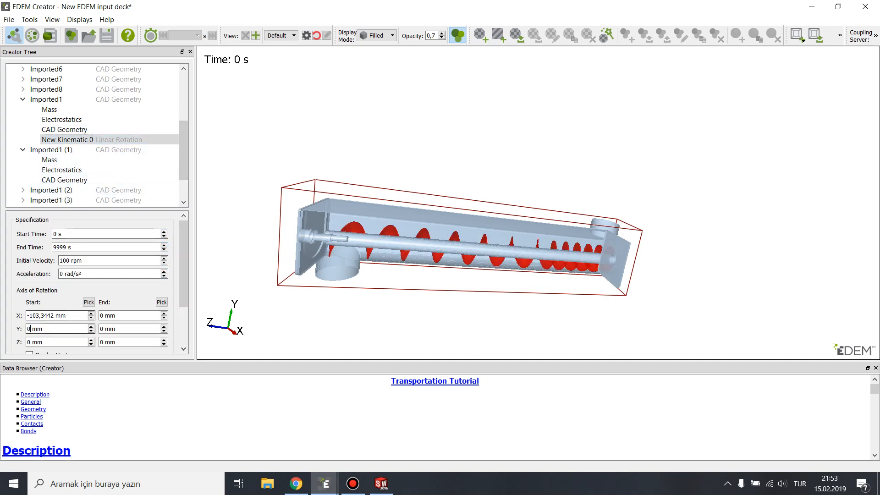
pyautogui.hotkey('ctrl', 'v')
# - Copy the central shaft's center-of-mass Z, 2035 mm, into the start Z of the helix's rotation axis
pyautogui.click(64, 179)
pyautogui.click(50, 159)
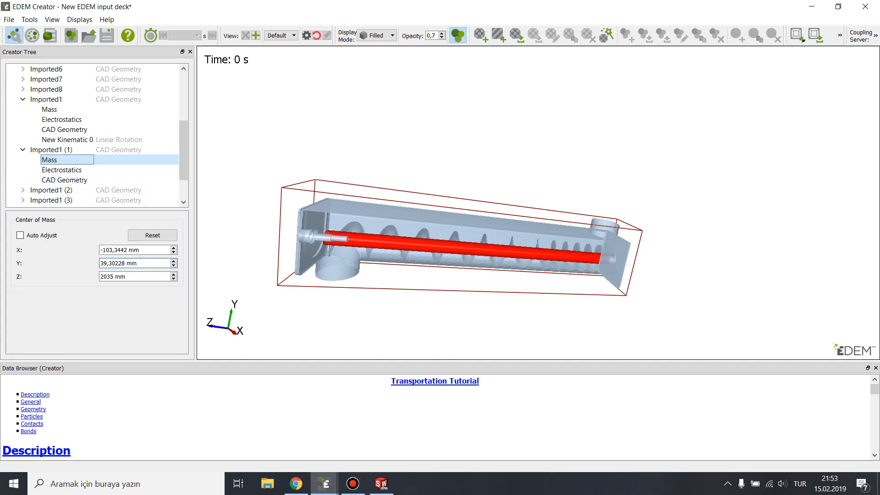
pyautogui.doubleClick(107, 276)
pyautogui.click(68, 139)
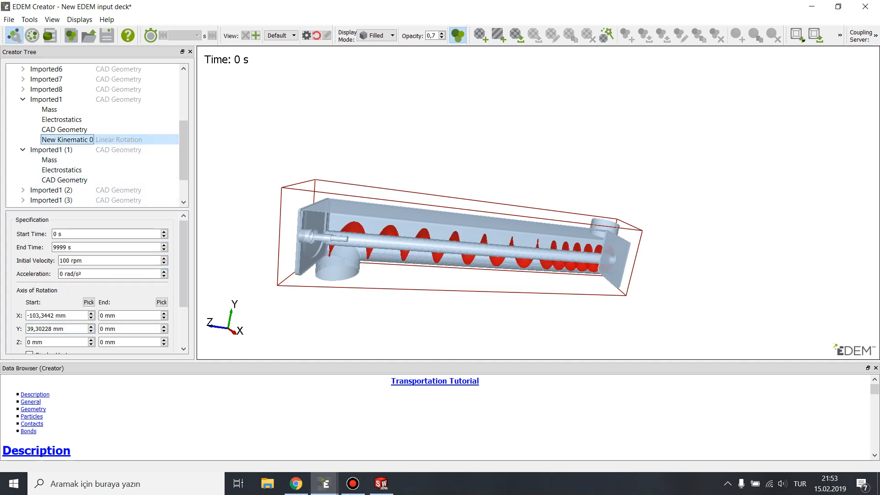
pyautogui.doubleClick(32, 342)
pyautogui.hotkey('ctrl', 'v')
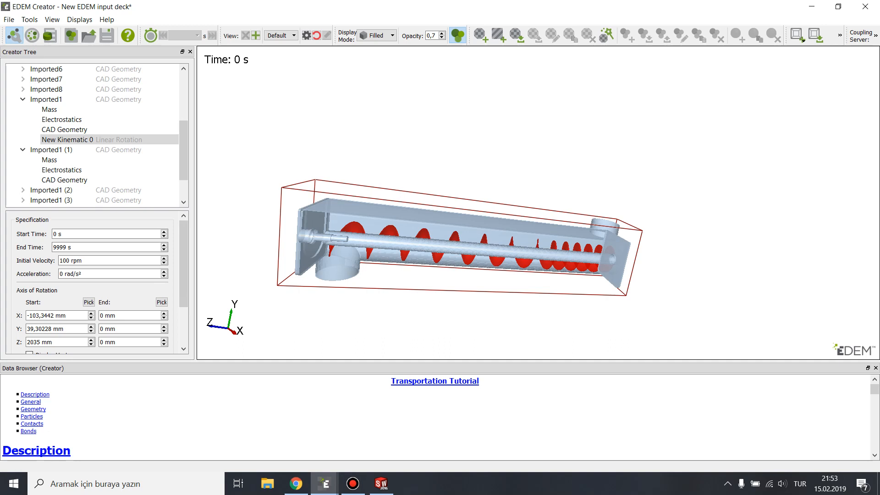
# - Copy the center-of-mass X of the end shaft piece Imported1 (2), -103,3442 mm, into the end X of the helix's rotation axis
pyautogui.moveTo(458, 238); pyautogui.dragTo(421, 225)
pyautogui.click(61, 190)
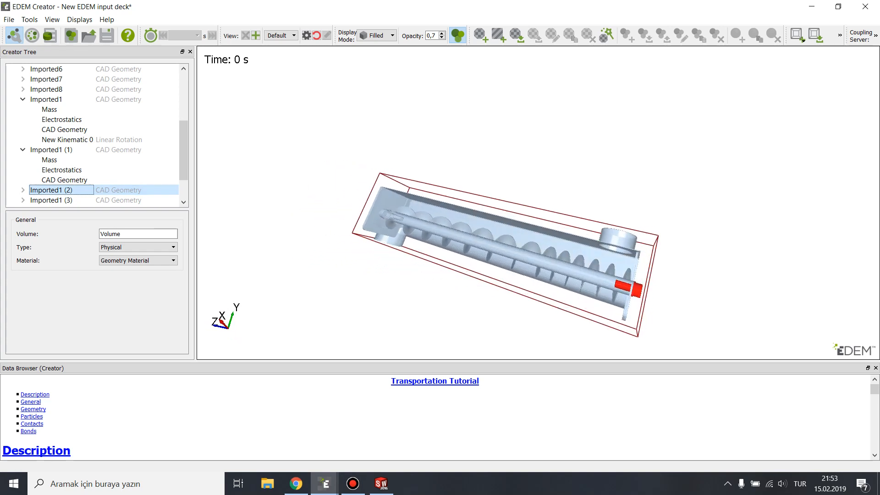
pyautogui.click(22, 190)
pyautogui.click(49, 200)
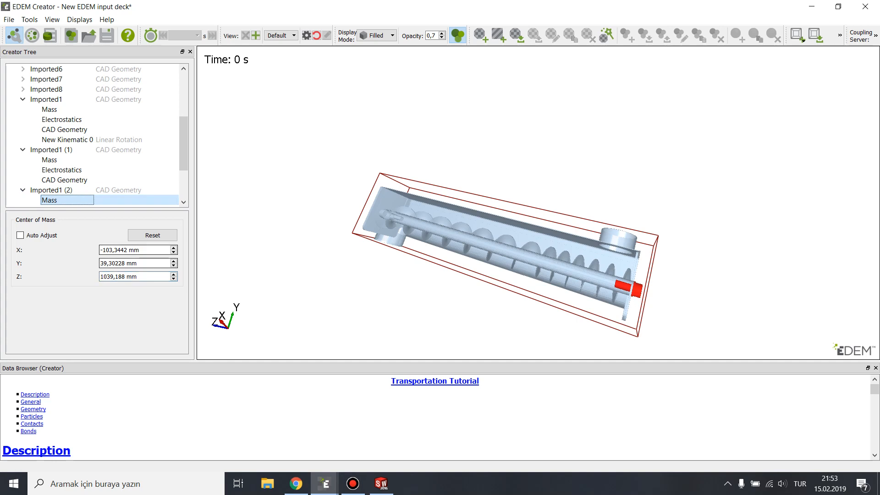
pyautogui.moveTo(133, 250); pyautogui.dragTo(100, 249)
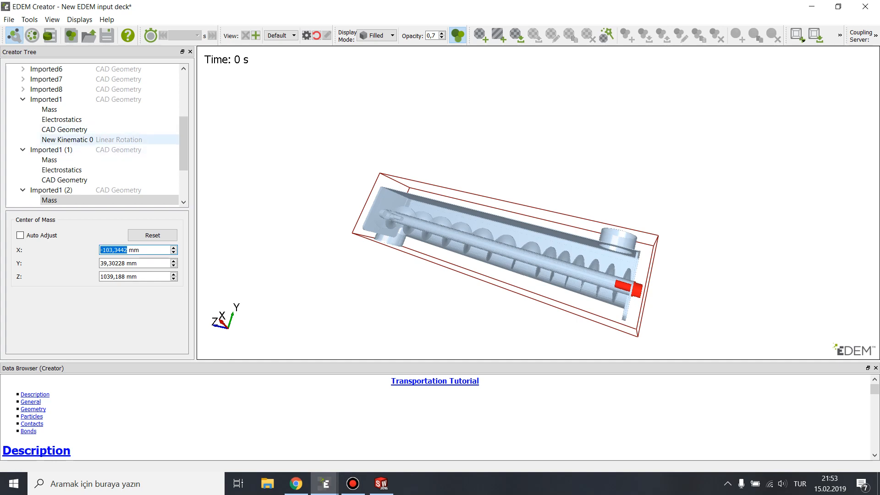
pyautogui.click(67, 139)
pyautogui.doubleClick(102, 316)
pyautogui.hotkey('ctrl', 'v')
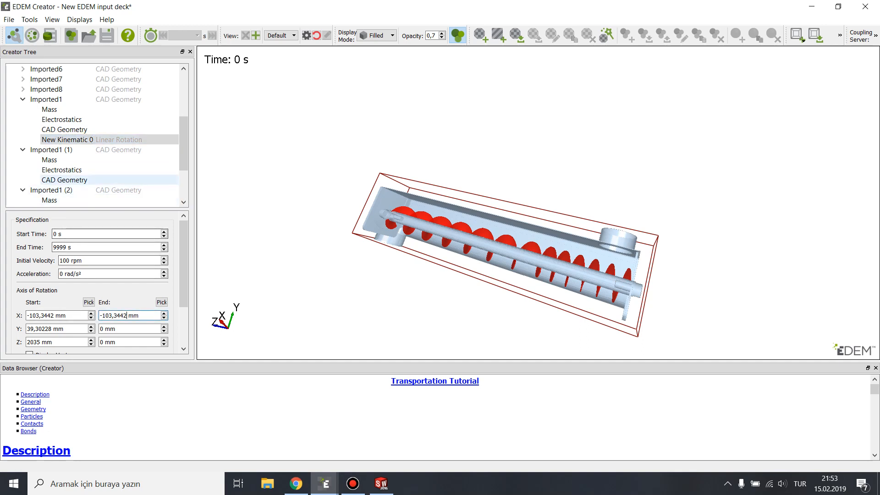
# - Copy the end shaft piece's center-of-mass Y, 39,30228 mm, into the end Y of the helix's rotation axis
pyautogui.click(49, 200)
pyautogui.doubleClick(112, 263)
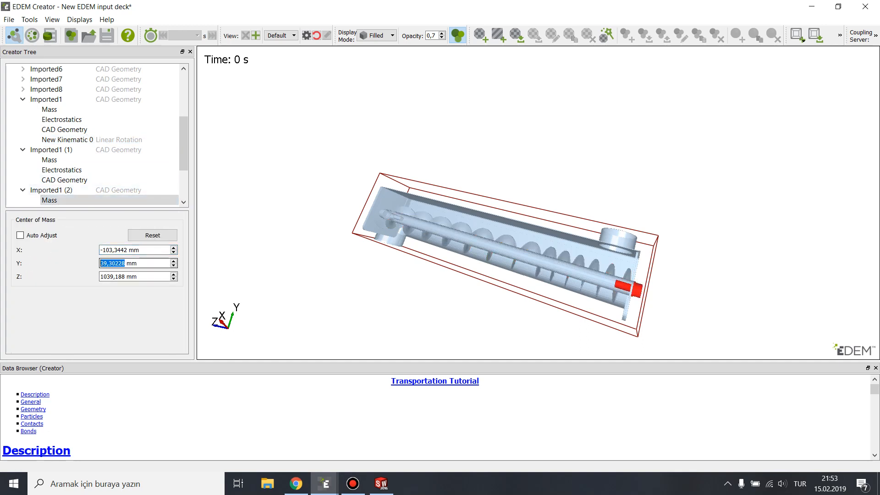
pyautogui.click(67, 139)
pyautogui.moveTo(108, 329); pyautogui.dragTo(93, 329)
pyautogui.hotkey('ctrl', 'v')
# - Copy the end shaft piece's center-of-mass Z, 1039,188 mm, into the end Z of the helix's rotation axis
pyautogui.click(49, 200)
pyautogui.moveTo(124, 276); pyautogui.dragTo(99, 276)
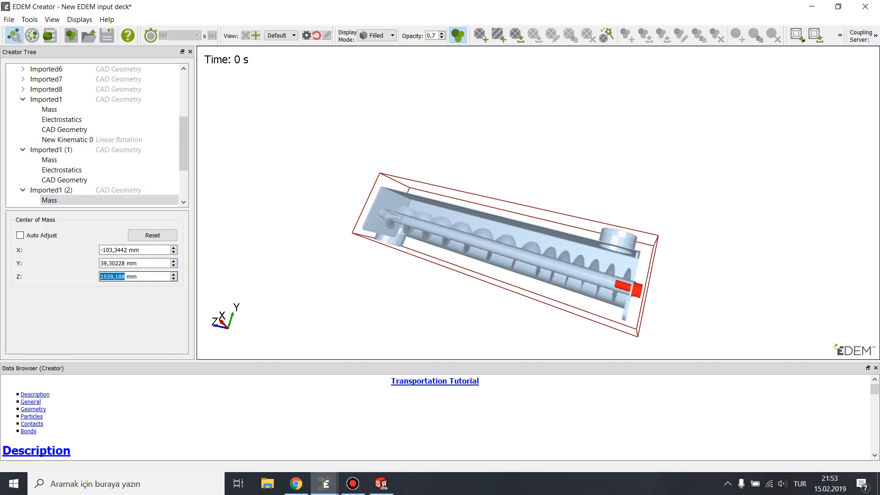
pyautogui.click(67, 139)
pyautogui.moveTo(109, 342); pyautogui.dragTo(94, 342)
pyautogui.hotkey('ctrl', 'v')
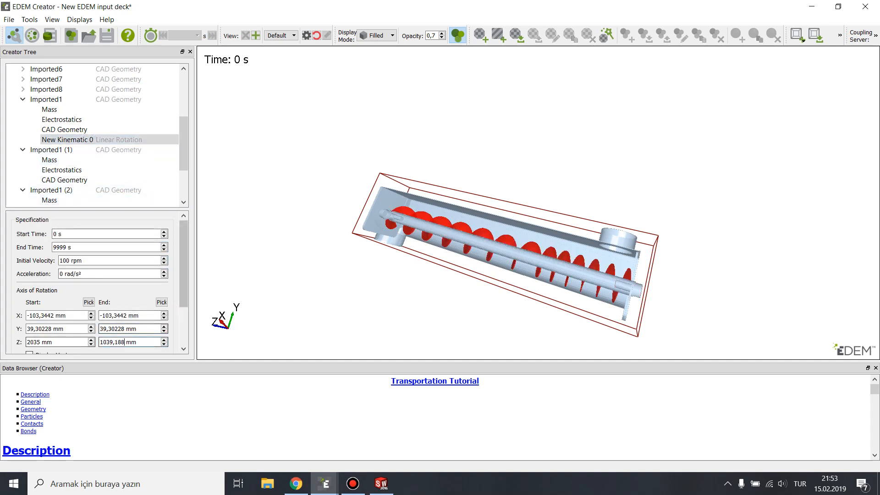
# - Display the rotation vector of the helix kinematic and inspect its axis and direction from several angles
pyautogui.moveTo(184, 284); pyautogui.dragTo(183, 319)
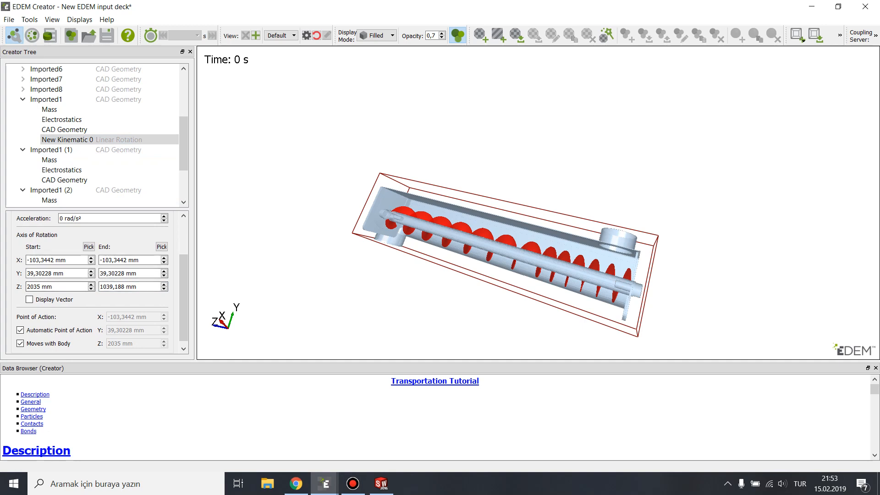
pyautogui.click(29, 299)
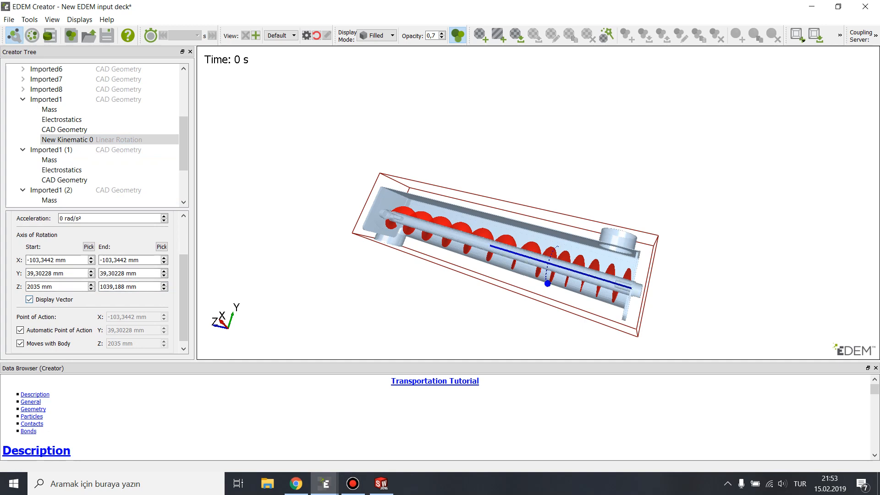
pyautogui.moveTo(504, 229); pyautogui.dragTo(413, 220)
pyautogui.moveTo(412, 220); pyautogui.dragTo(484, 192, button='middle')
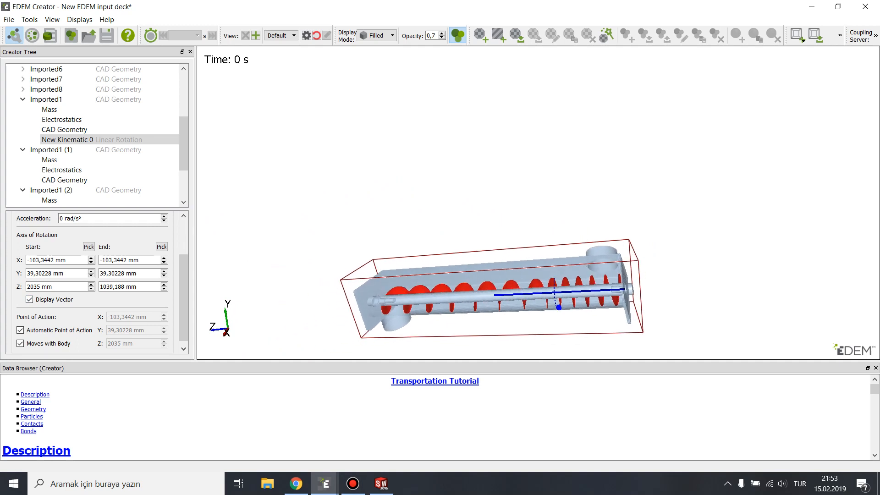
pyautogui.moveTo(484, 192); pyautogui.dragTo(543, 172)
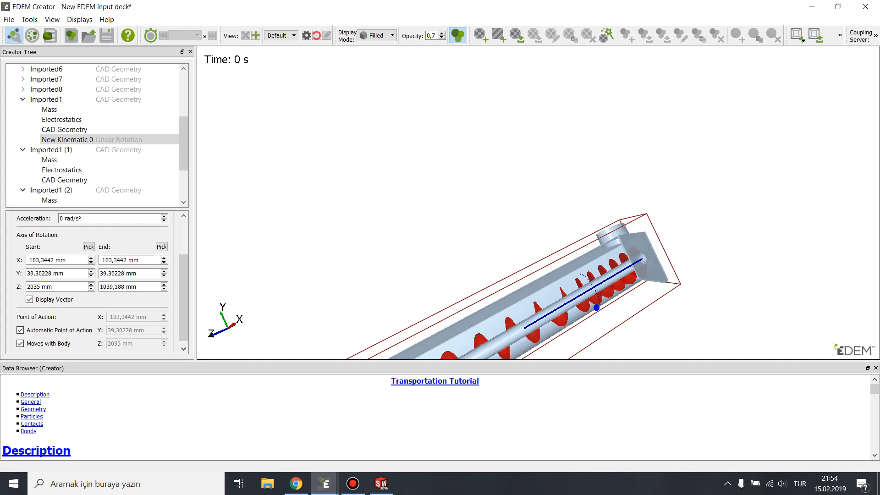
pyautogui.moveTo(538, 202); pyautogui.dragTo(481, 202)
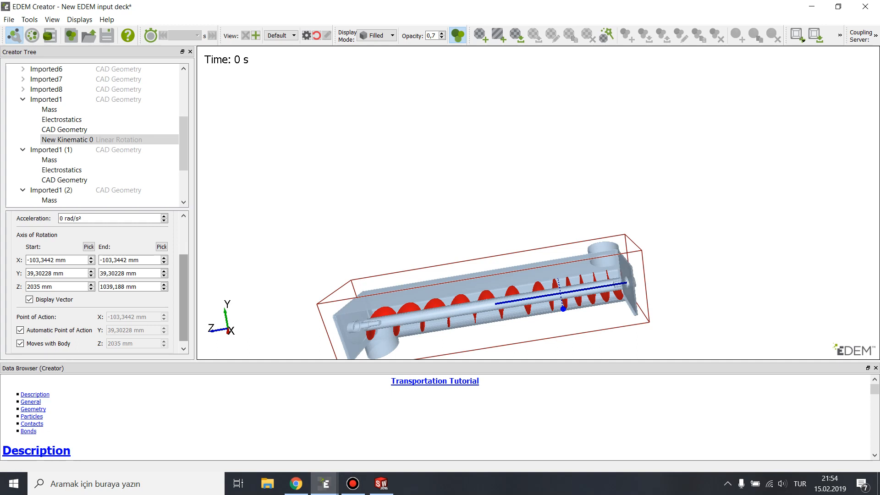
# - Reverse the helix's rotation by setting the kinematic's initial velocity to -100 rpm
pyautogui.moveTo(183, 297); pyautogui.dragTo(183, 271)
pyautogui.click(62, 247)
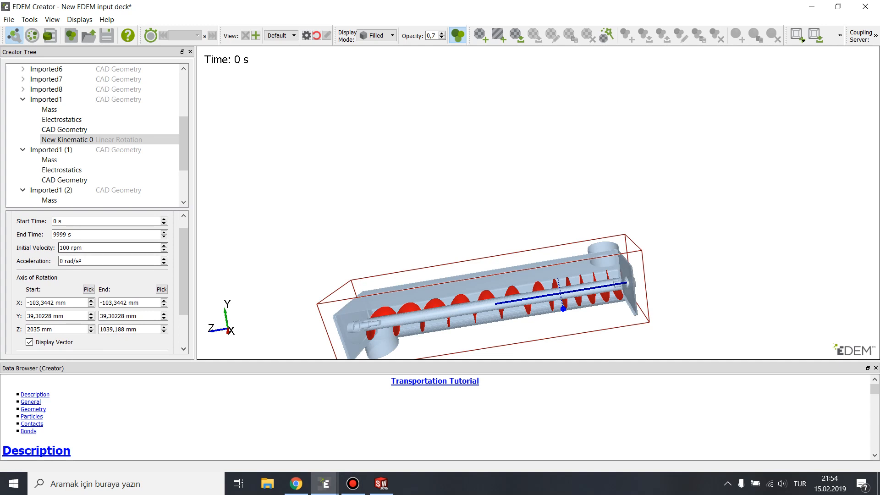
pyautogui.write('-')
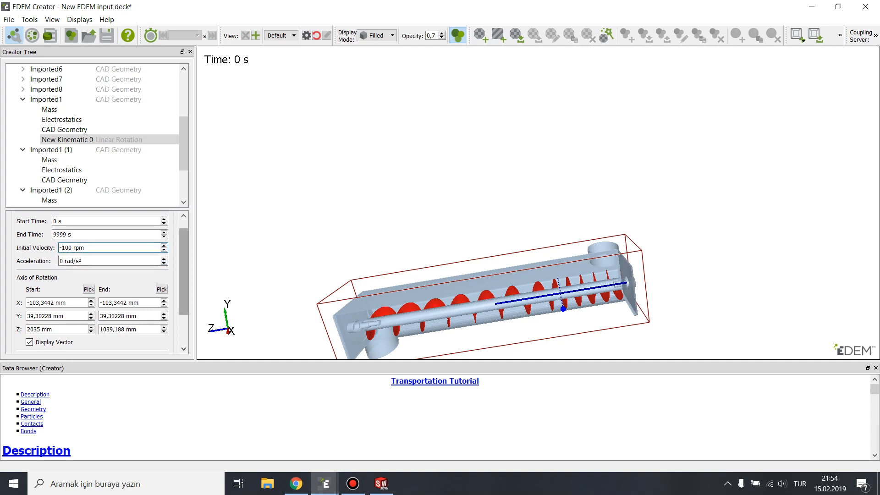
pyautogui.click(63, 261)
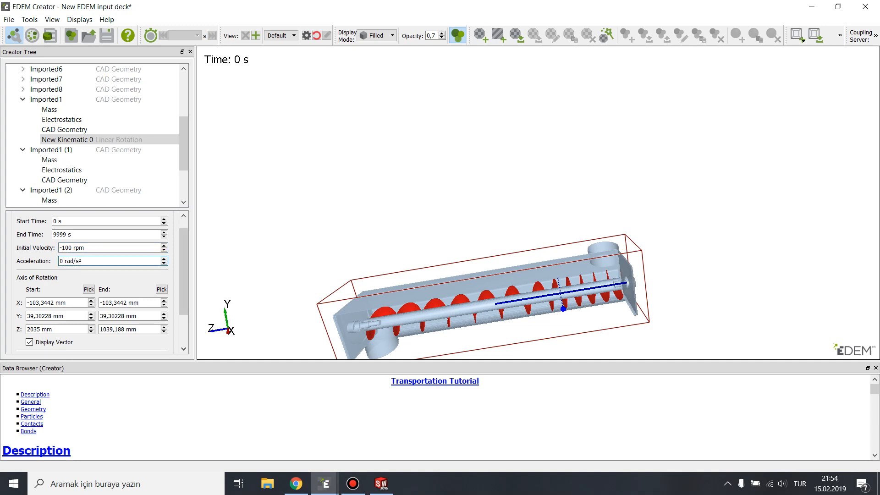
# - Rename the helix's linear rotation kinematic as Rotation
pyautogui.scroll(-2, 183, 275)
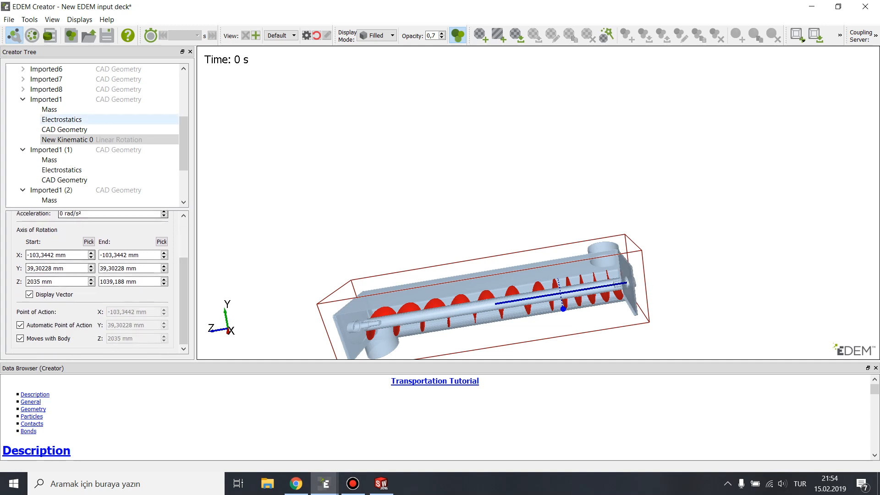
pyautogui.rightClick(64, 139)
pyautogui.click(92, 155)
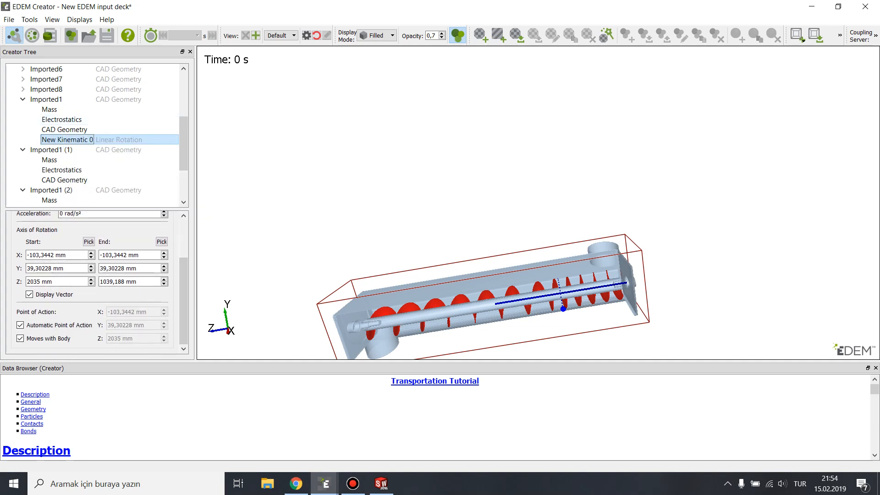
pyautogui.rightClick(89, 139)
pyautogui.click(115, 144)
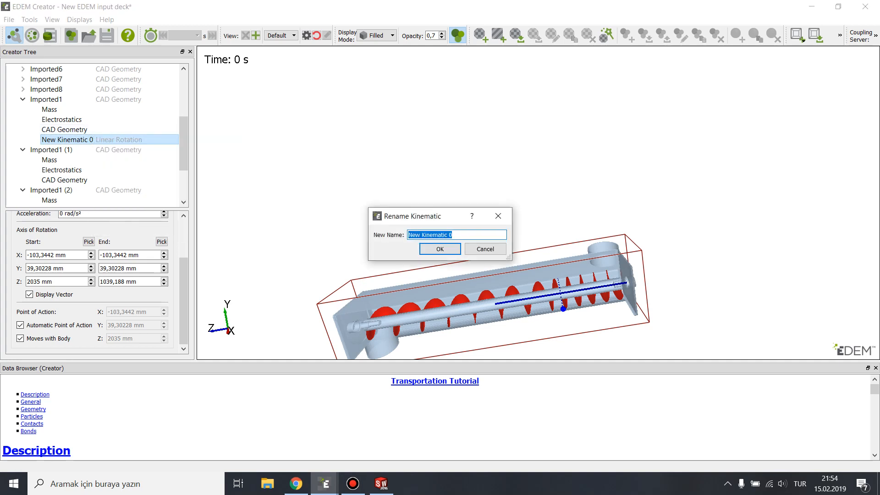
pyautogui.write('Rotation')
pyautogui.press('Return')
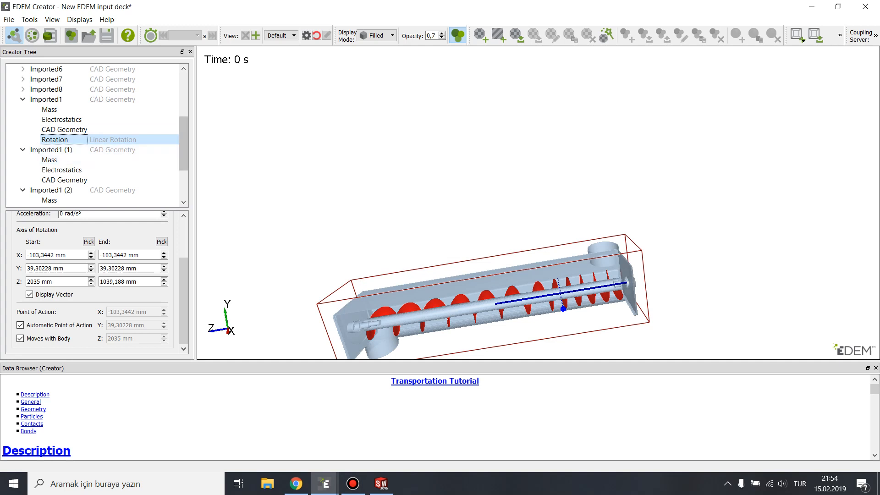
# - Collapse the helix part in the geometry tree and inspect the conveyor and its rotation vector from several angles
pyautogui.scroll(-3, 92, 150)
pyautogui.scroll(1, 91, 190)
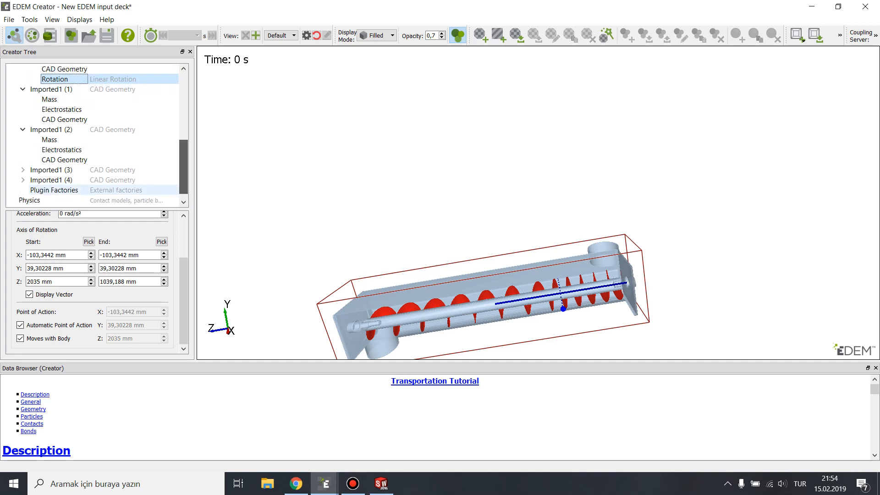
pyautogui.scroll(4, 91, 136)
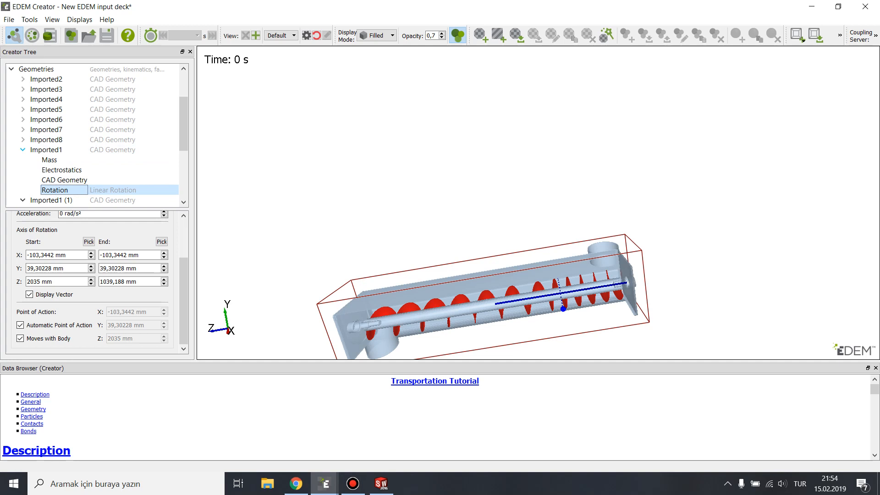
pyautogui.click(23, 150)
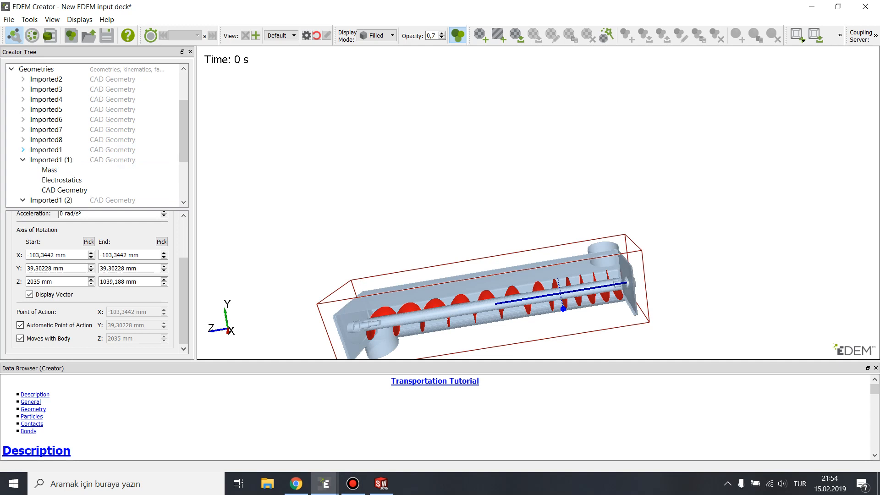
pyautogui.moveTo(485, 257)
pyautogui.mouseDown()
pyautogui.moveTo(493, 303)
pyautogui.moveTo(486, 254)
pyautogui.mouseUp()
pyautogui.scroll(3, 486, 289)
pyautogui.scroll(2, 485, 255)
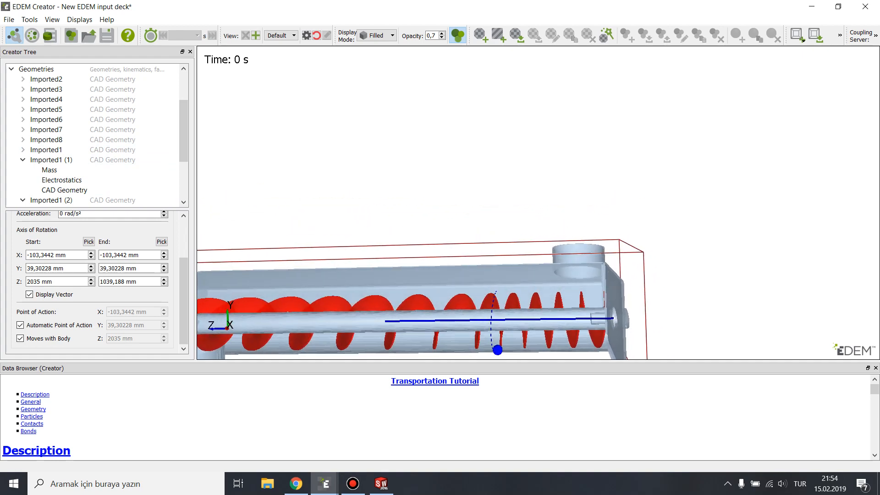
pyautogui.moveTo(486, 254); pyautogui.dragTo(487, 269)
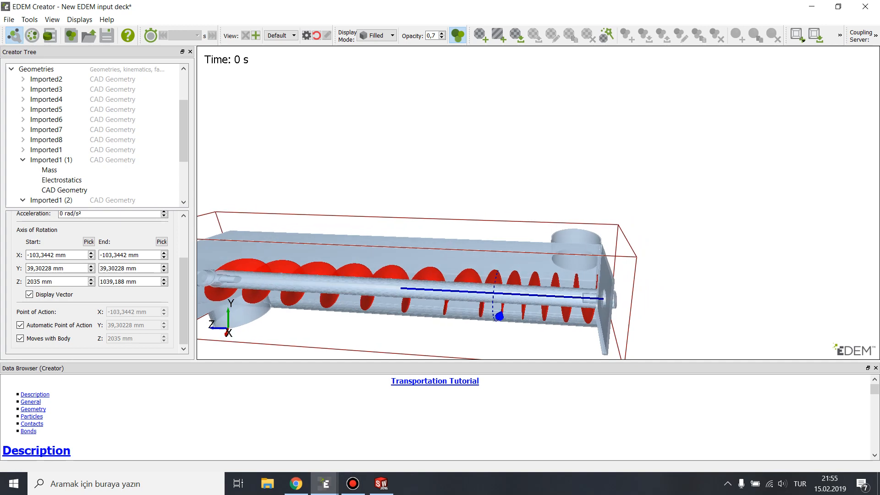
pyautogui.moveTo(366, 183); pyautogui.dragTo(366, 206)
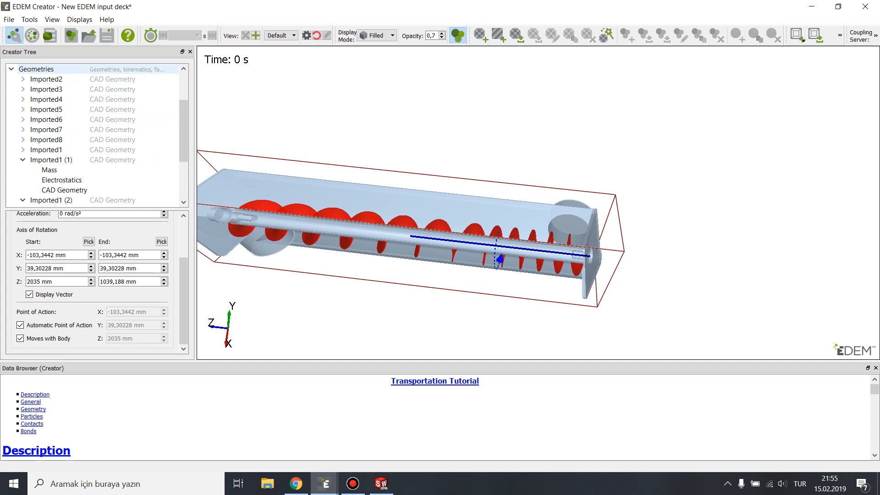
# - Add a polygon geometry and set its number of edges to 32
pyautogui.rightClick(67, 68)
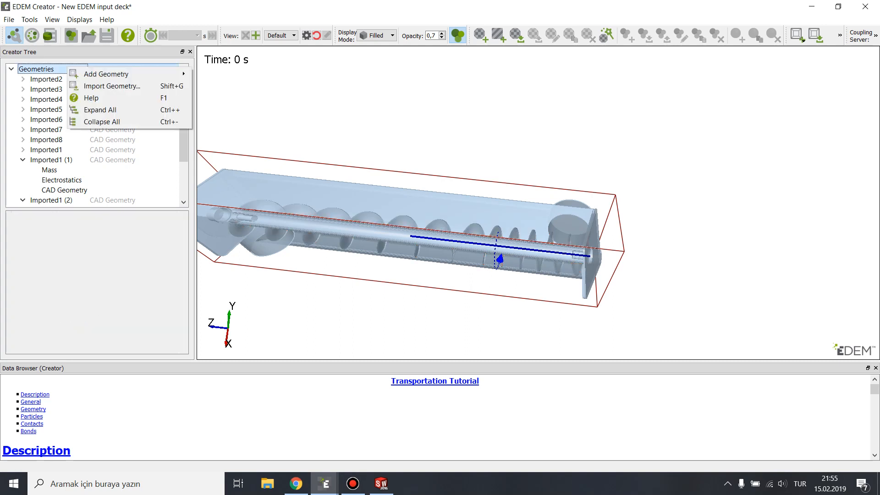
pyautogui.moveTo(138, 74)
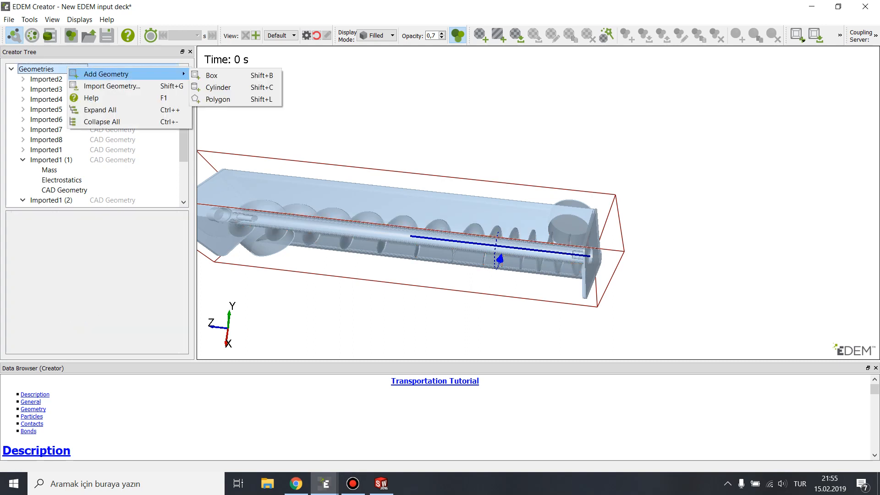
pyautogui.click(211, 99)
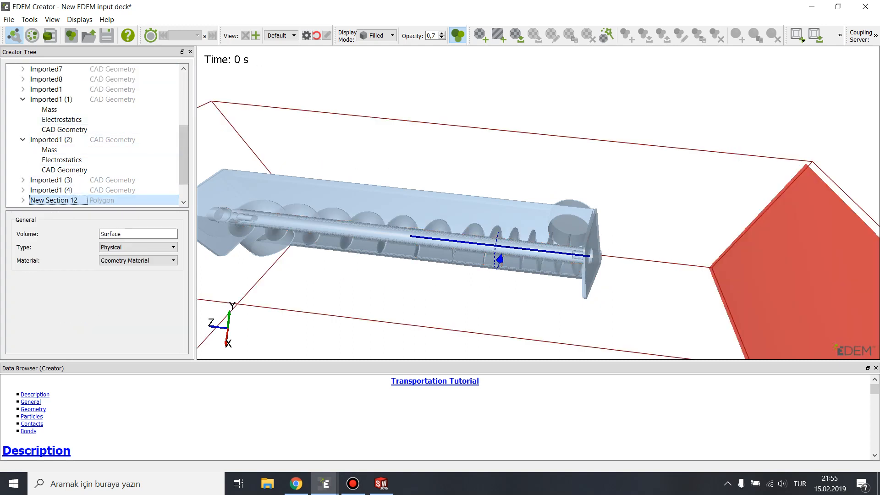
pyautogui.click(23, 200)
pyautogui.scroll(-2, 54, 199)
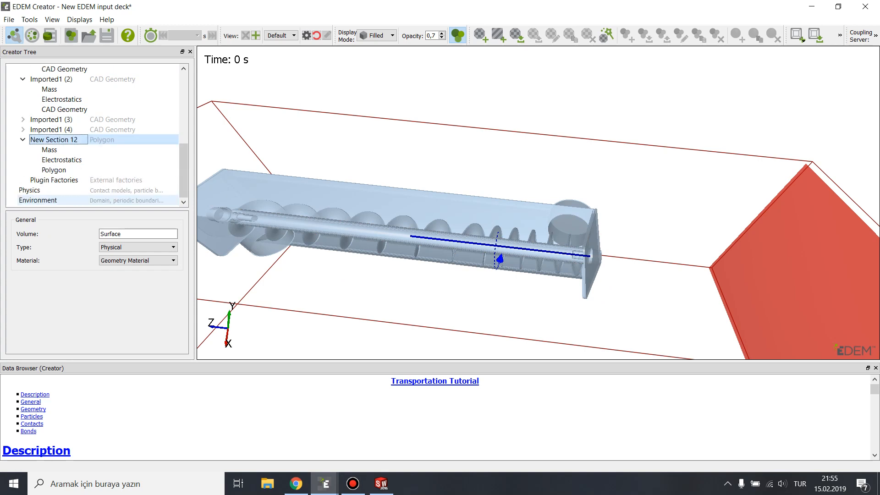
pyautogui.click(54, 170)
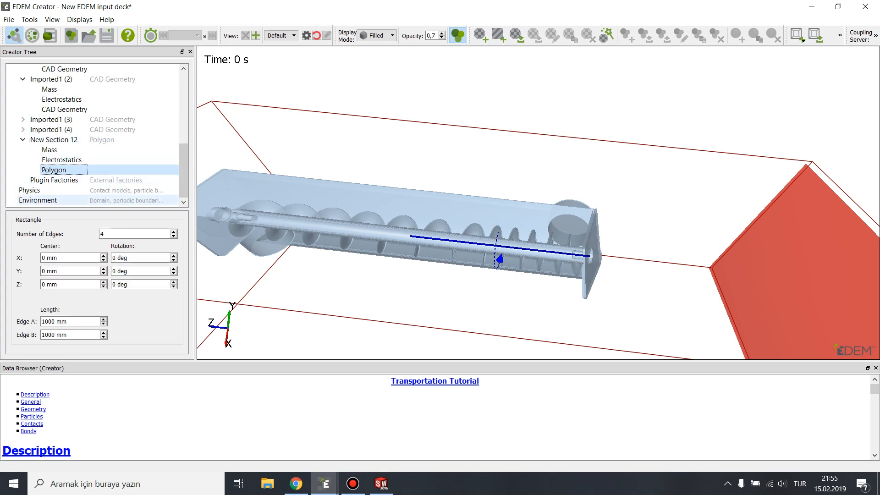
pyautogui.doubleClick(101, 234)
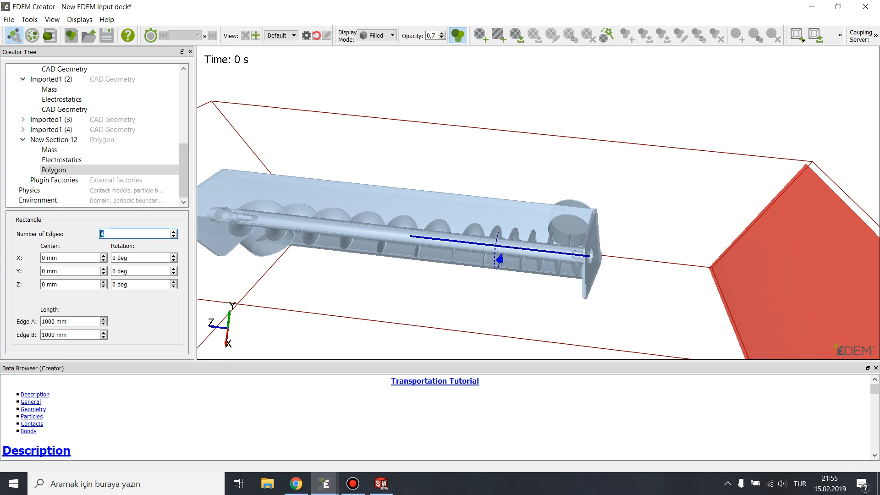
pyautogui.write('32')
pyautogui.press('Return')
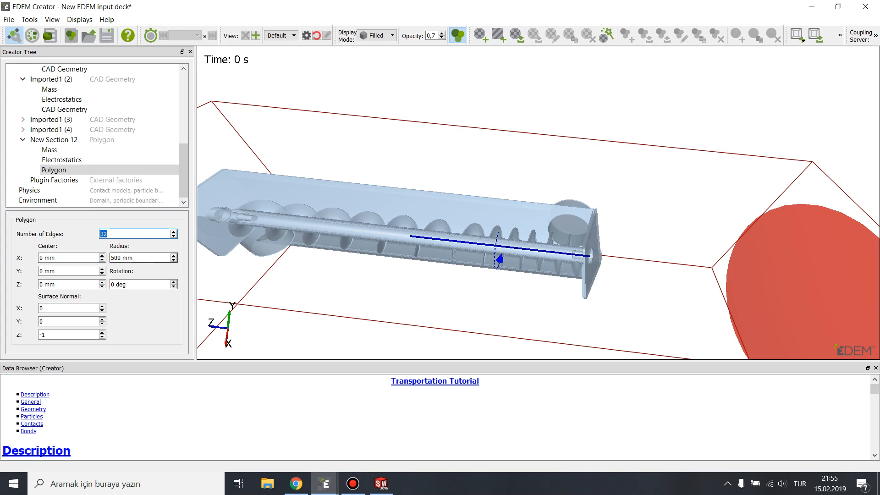
# - Turn the polygon horizontal by setting its surface normal Y to 1 and Z to 0
pyautogui.moveTo(458, 293); pyautogui.dragTo(458, 238)
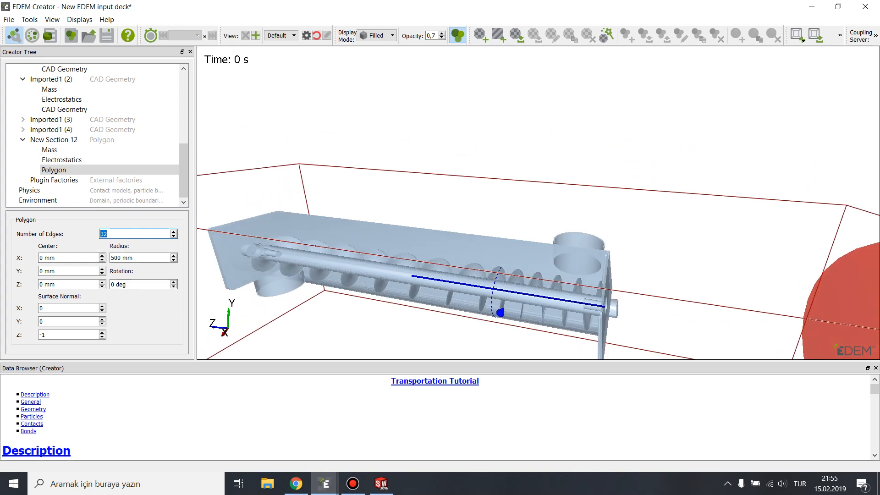
pyautogui.moveTo(459, 275); pyautogui.dragTo(515, 239, button='middle')
pyautogui.moveTo(516, 238); pyautogui.dragTo(520, 242)
pyautogui.scroll(-4, 538, 203)
pyautogui.moveTo(538, 202); pyautogui.dragTo(495, 203)
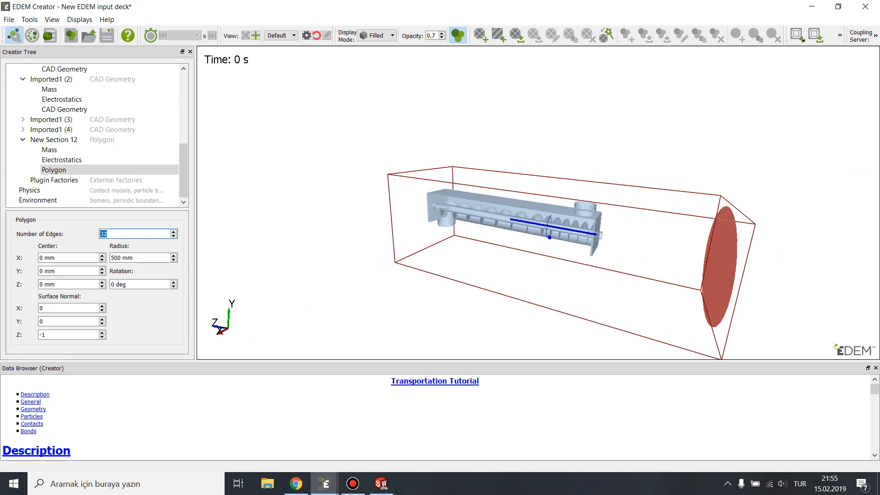
pyautogui.doubleClick(43, 321)
pyautogui.write('1')
pyautogui.press('Tab')
pyautogui.write('0')
pyautogui.press('Return')
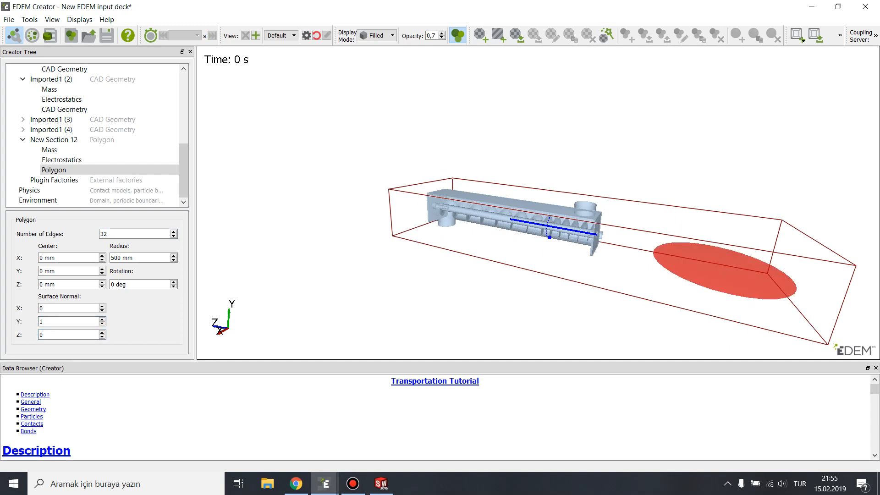
# - Set the polygon's radius to 100 mm
pyautogui.doubleClick(115, 257)
pyautogui.write('100')
pyautogui.press('Return')
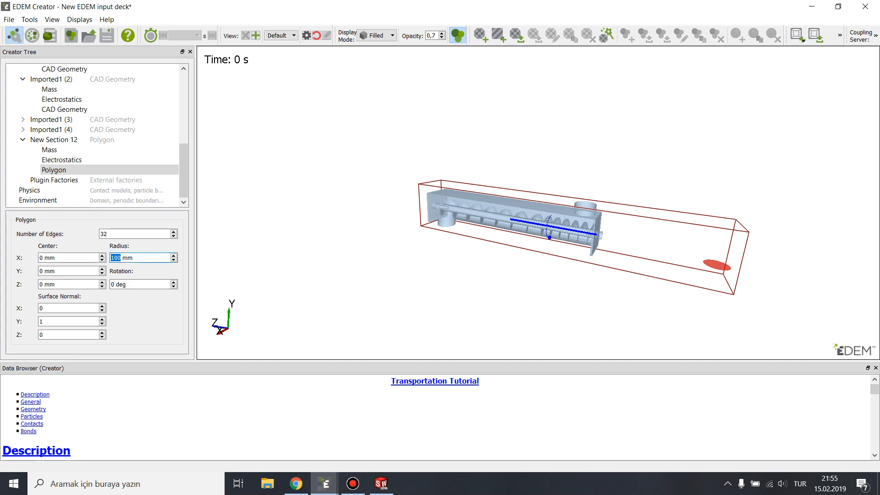
pyautogui.moveTo(536, 201); pyautogui.dragTo(531, 229)
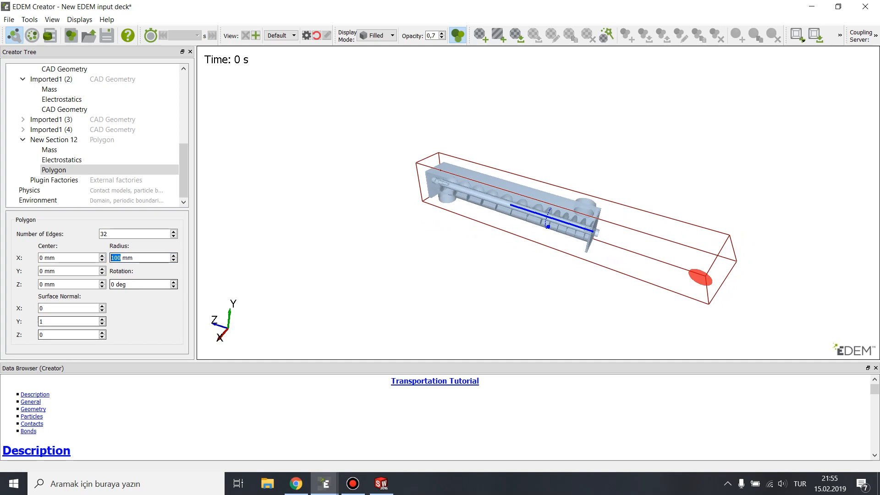
# - Collapse the expanded Imported1 copies and go through the imported parts to locate the round inlet pipe above the conveyor's end
pyautogui.click(22, 79)
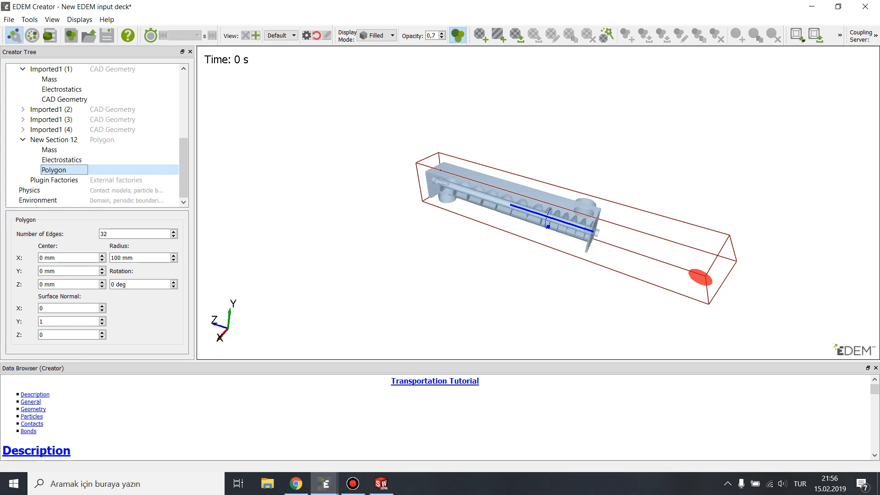
pyautogui.moveTo(184, 161); pyautogui.dragTo(183, 139)
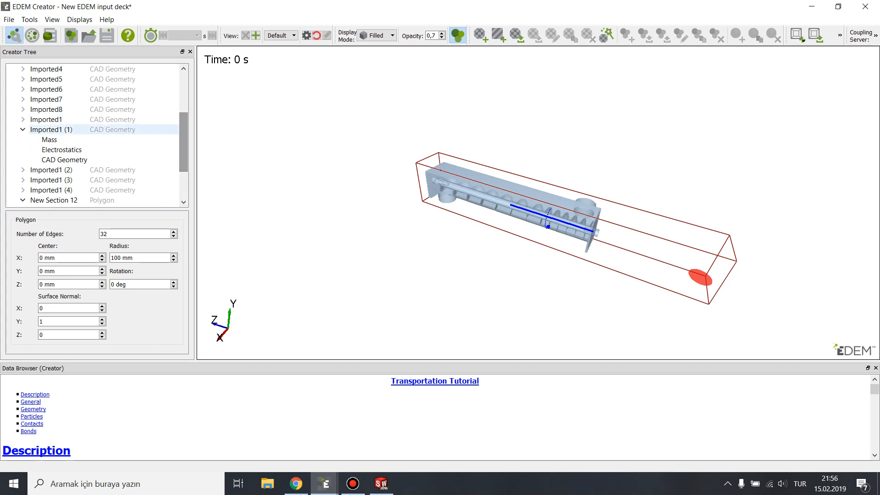
pyautogui.click(22, 130)
pyautogui.click(46, 119)
pyautogui.press('Up')
pyautogui.press('Up')
pyautogui.press('Up')
pyautogui.press('Up')
pyautogui.press('Up')
pyautogui.press('Up')
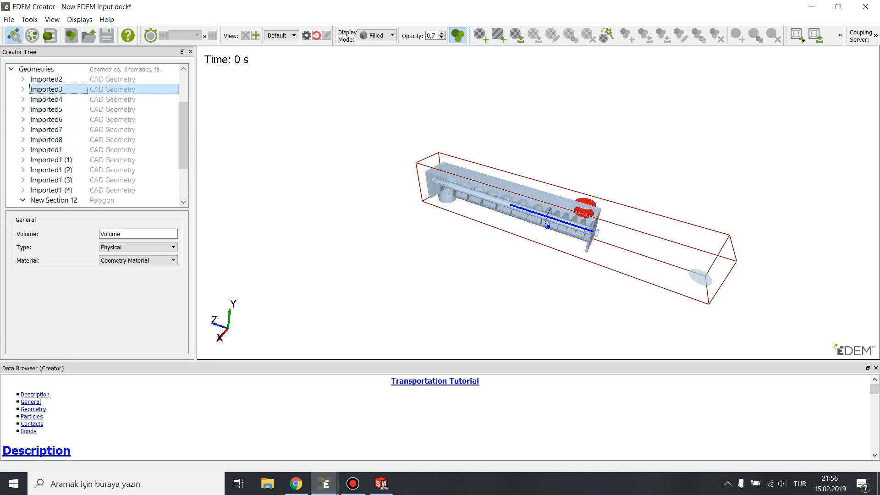
# - Copy the inlet pipe's center-of-mass X, -103,2254 mm, into the polygon's center X
pyautogui.click(22, 89)
pyautogui.click(49, 99)
pyautogui.doubleClick(114, 249)
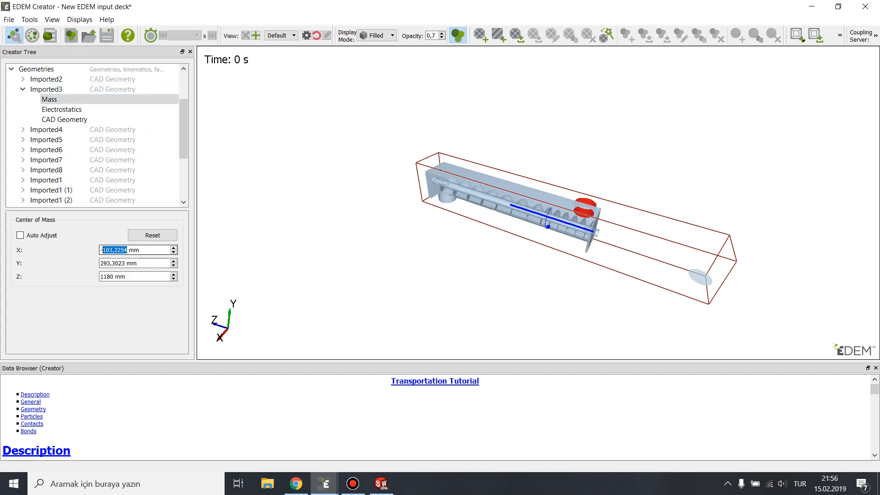
pyautogui.moveTo(183, 147)
pyautogui.mouseDown()
pyautogui.moveTo(183, 177)
pyautogui.moveTo(183, 143)
pyautogui.mouseUp()
pyautogui.click(53, 189)
pyautogui.doubleClick(41, 257)
pyautogui.write('-103,2254')
# - Copy the inlet pipe's center-of-mass Y, 293,3023 mm, into the polygon's center Y
pyautogui.click(64, 129)
pyautogui.click(49, 109)
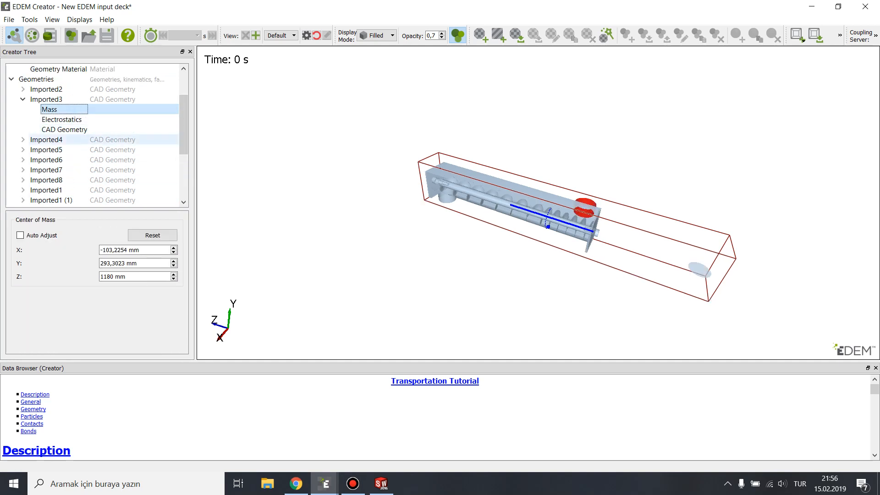
pyautogui.doubleClick(113, 263)
pyautogui.hotkey('ctrl', 'c')
pyautogui.moveTo(183, 139); pyautogui.dragTo(183, 169)
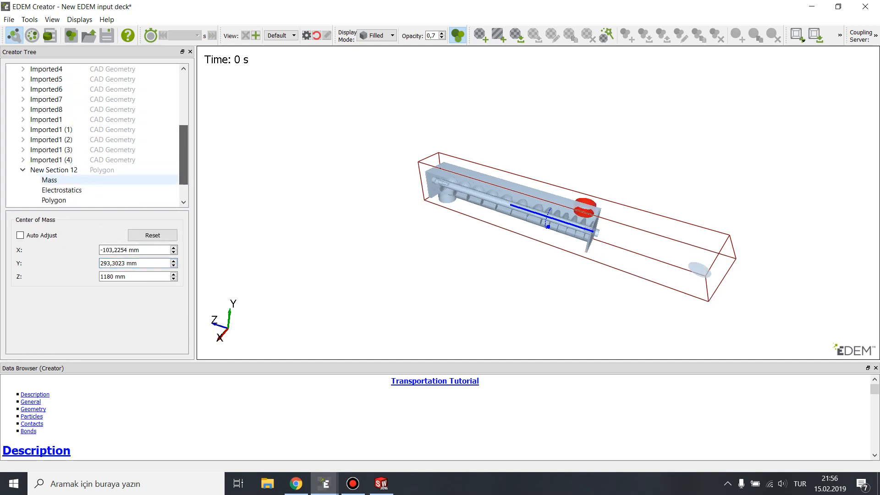
pyautogui.click(49, 179)
pyautogui.scroll(-1, 64, 195)
pyautogui.click(54, 170)
pyautogui.doubleClick(55, 271)
pyautogui.hotkey('ctrl', 'v')
# - Copy the inlet pipe's center-of-mass Z, 1180 mm, into the polygon's center Z and check its placement in the pipe
pyautogui.moveTo(184, 174); pyautogui.dragTo(183, 144)
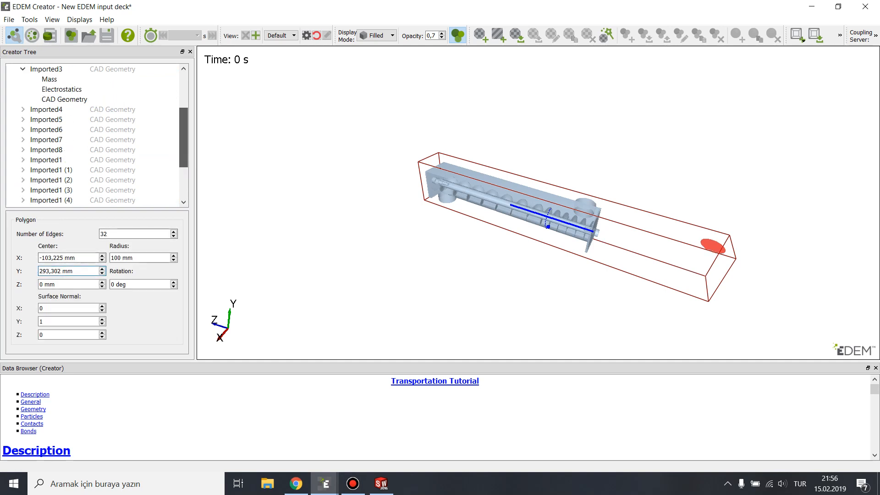
pyautogui.click(112, 109)
pyautogui.click(110, 79)
pyautogui.doubleClick(107, 276)
pyautogui.moveTo(184, 137); pyautogui.dragTo(183, 150)
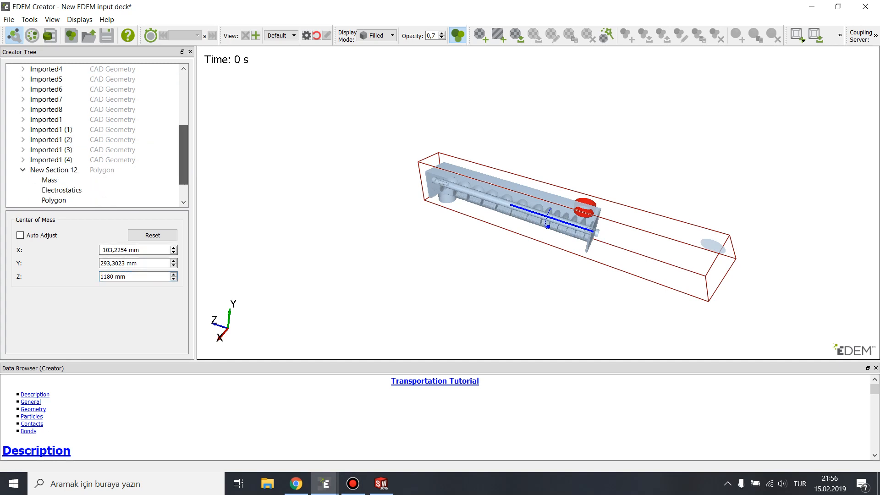
pyautogui.scroll(-2, 92, 137)
pyautogui.click(54, 180)
pyautogui.click(40, 284)
pyautogui.press('BackSpace')
pyautogui.write('1180')
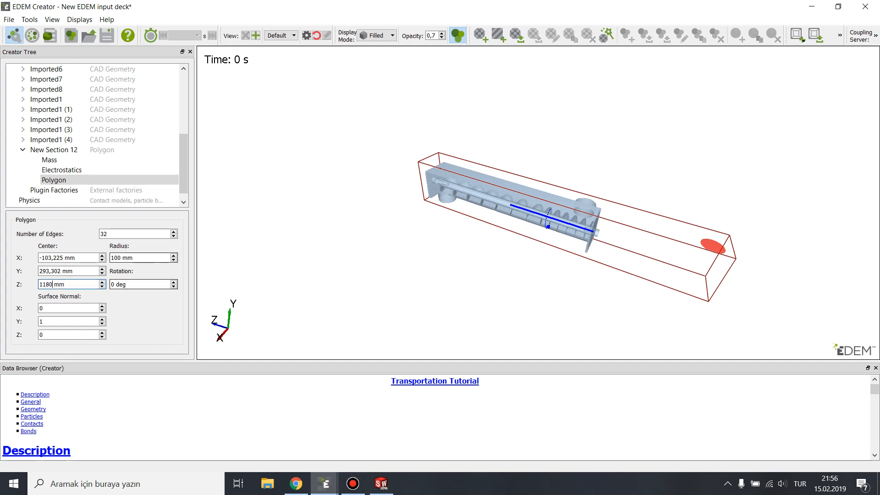
pyautogui.click(133, 180)
pyautogui.scroll(5, 538, 202)
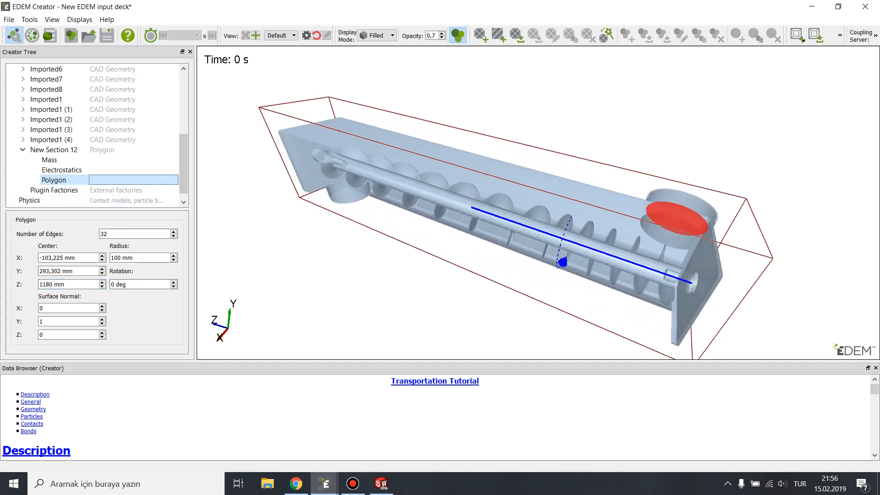
pyautogui.moveTo(538, 202); pyautogui.dragTo(376, 192, button='middle')
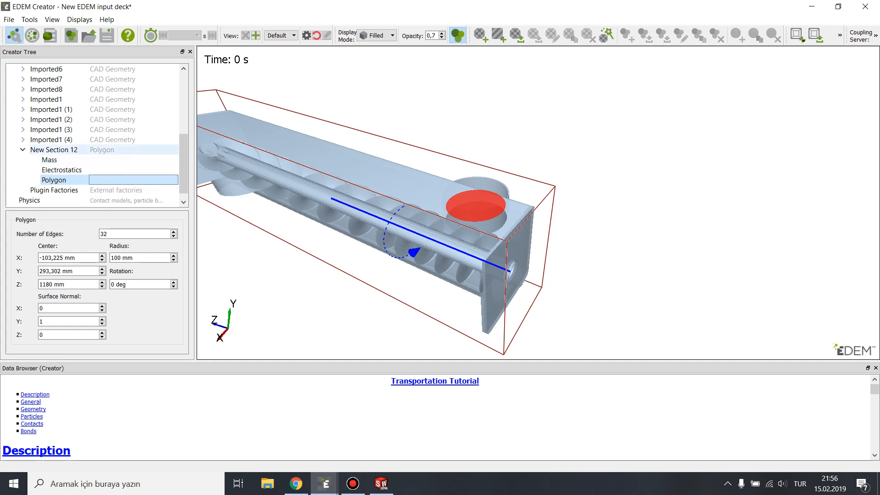
# - Set the type of the polygon section in the inlet pipe to Virtual
pyautogui.click(54, 149)
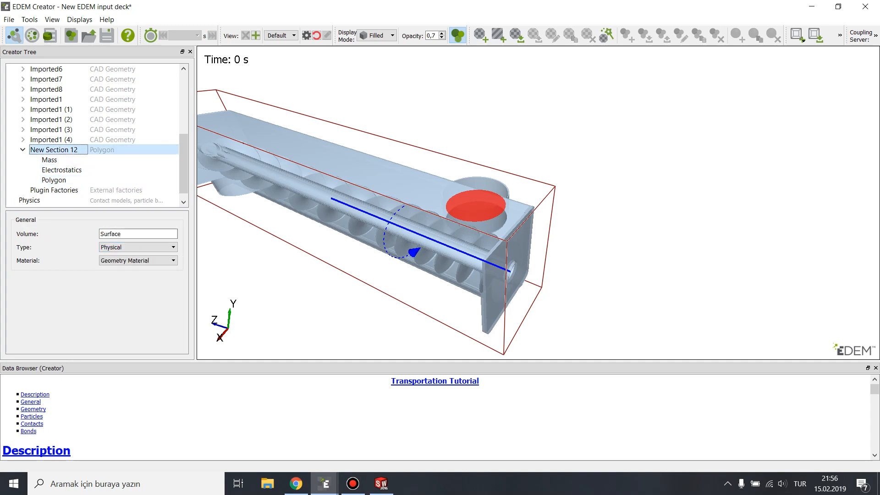
pyautogui.click(138, 247)
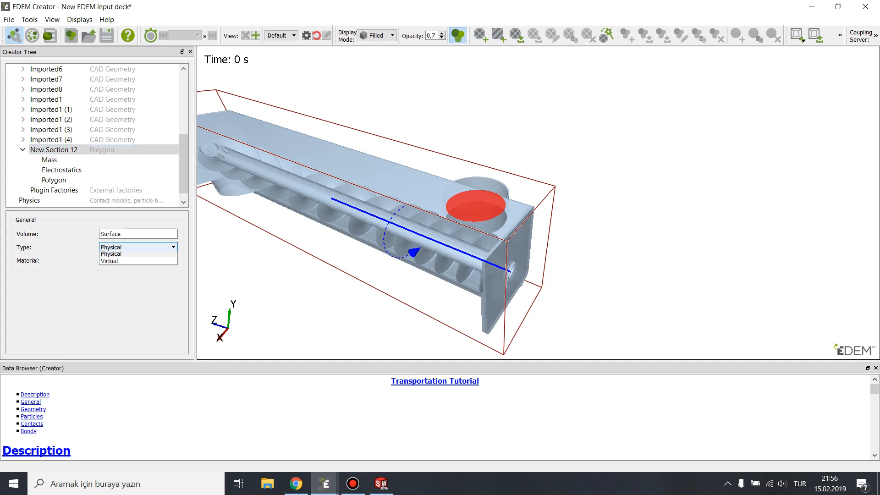
pyautogui.click(137, 263)
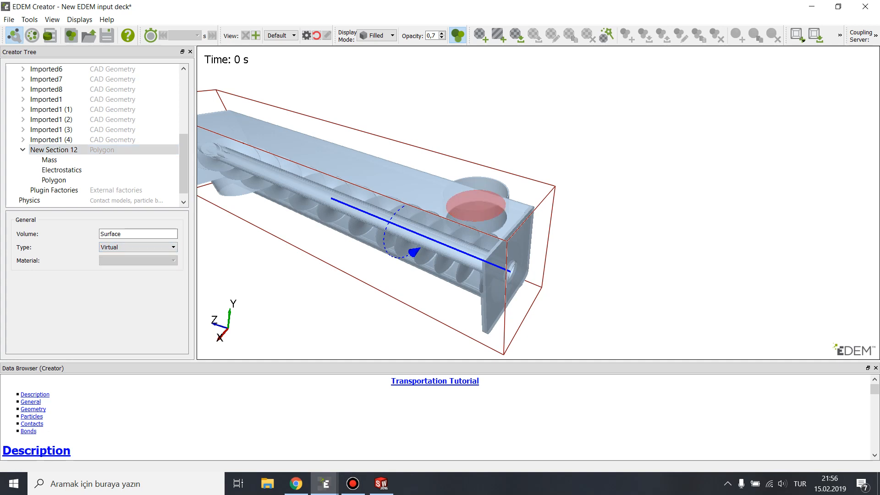
# - Add a particle factory to the virtual polygon section
pyautogui.rightClick(78, 150)
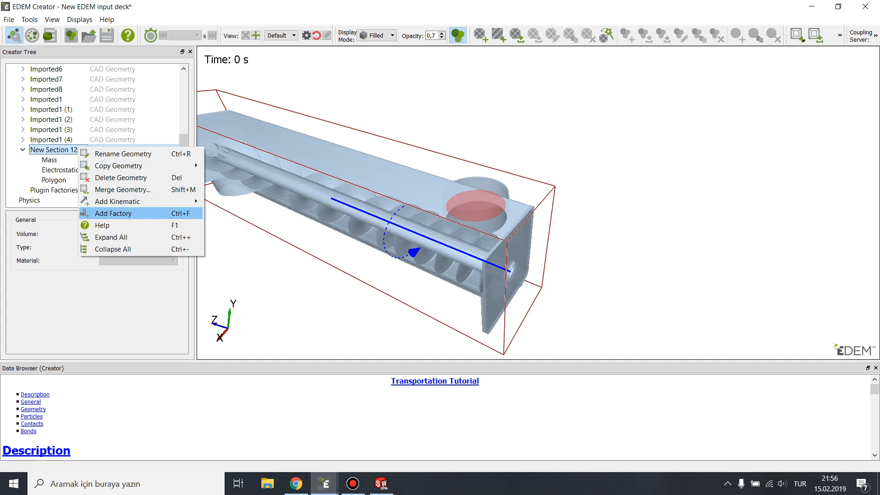
pyautogui.press('Escape')
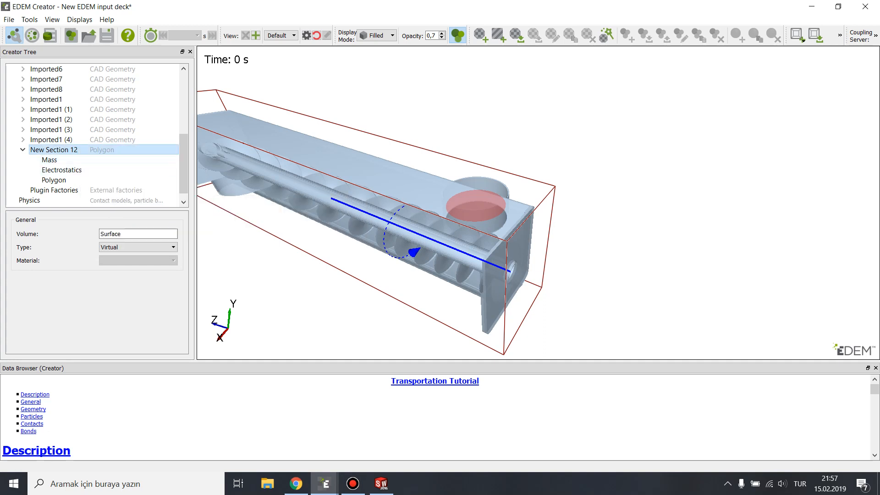
pyautogui.rightClick(89, 153)
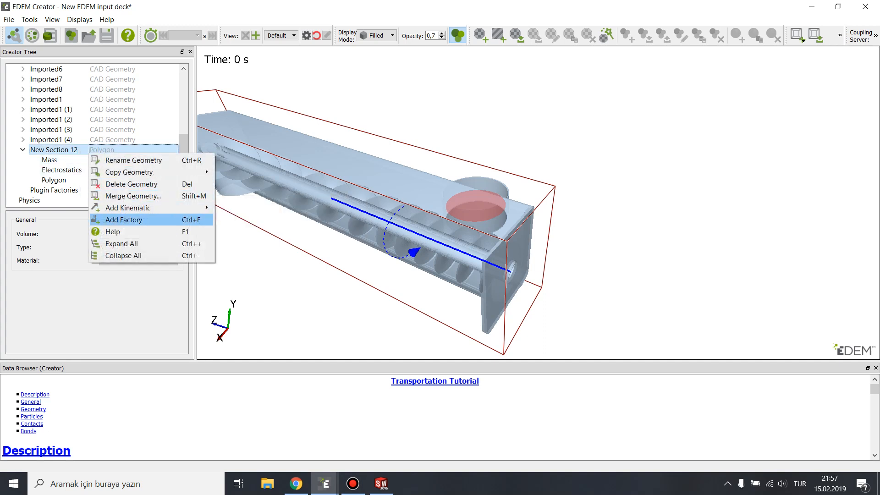
pyautogui.click(123, 220)
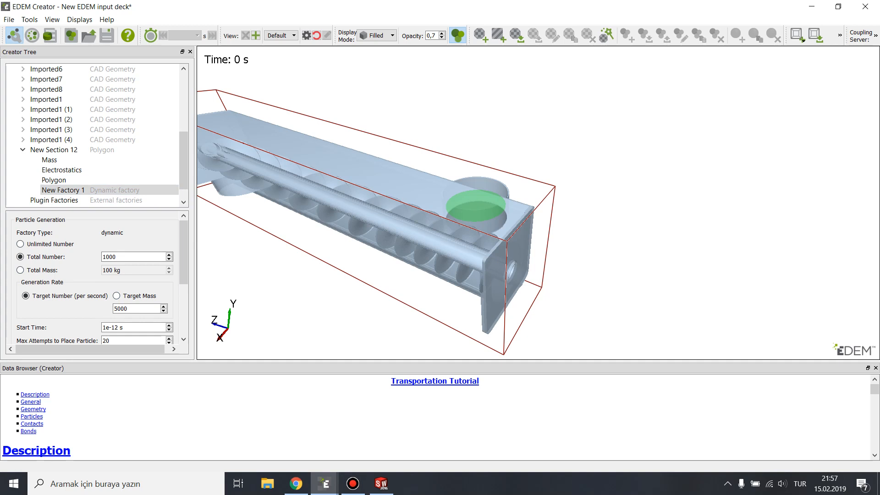
# - Set the factory's generation rate to a target number of 500 particles per second and its total number to 5000
pyautogui.scroll(-2, 102, 281)
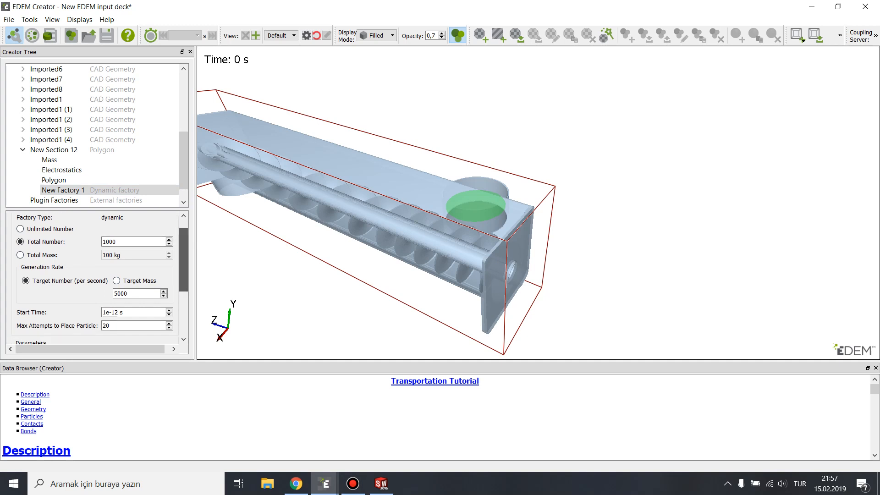
pyautogui.doubleClick(121, 290)
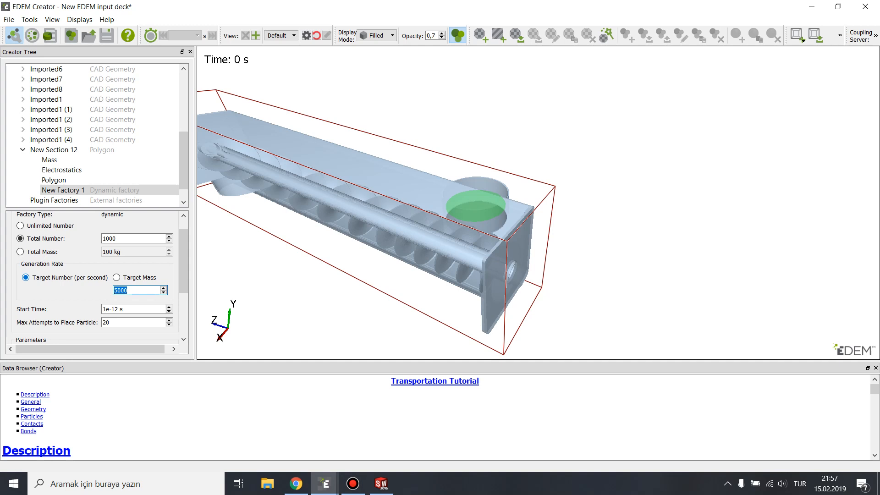
pyautogui.write('500')
pyautogui.doubleClick(109, 238)
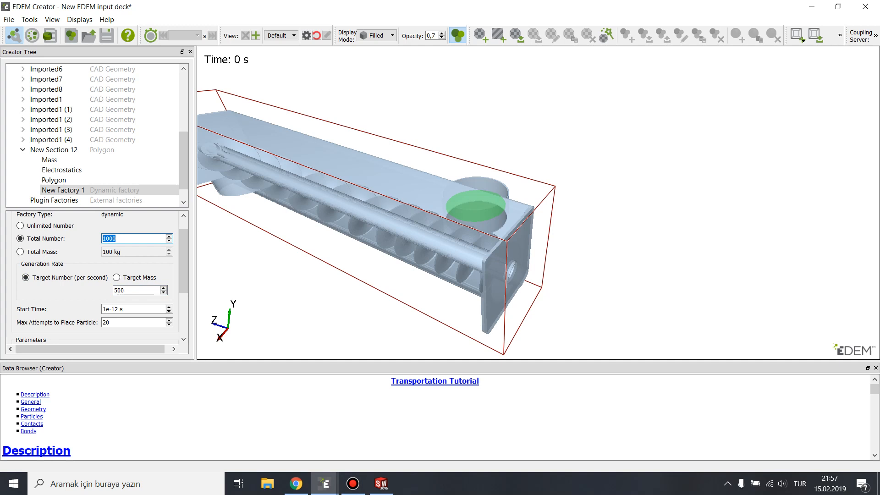
pyautogui.write('5000')
pyautogui.scroll(-1, 183, 275)
pyautogui.scroll(-3, 101, 275)
pyautogui.scroll(5, 101, 274)
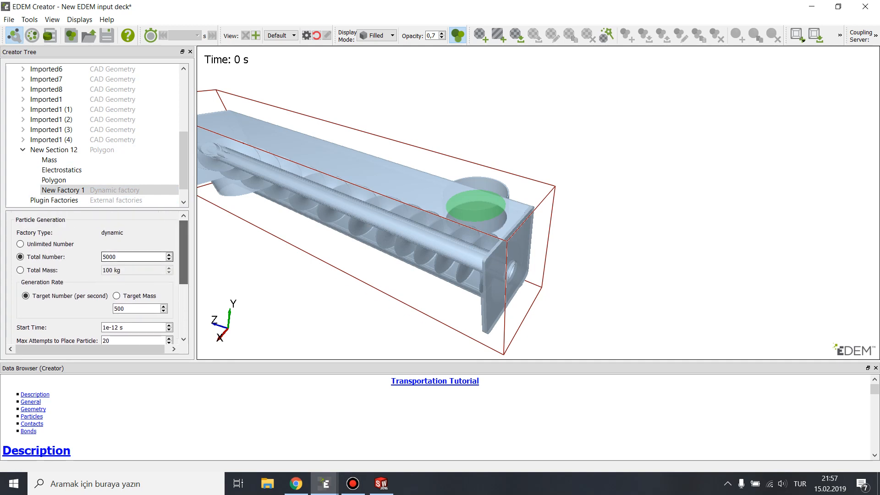
# - Configure the factory's fixed particle velocity with a Y component of -2 m/s
pyautogui.scroll(-4, 150, 323)
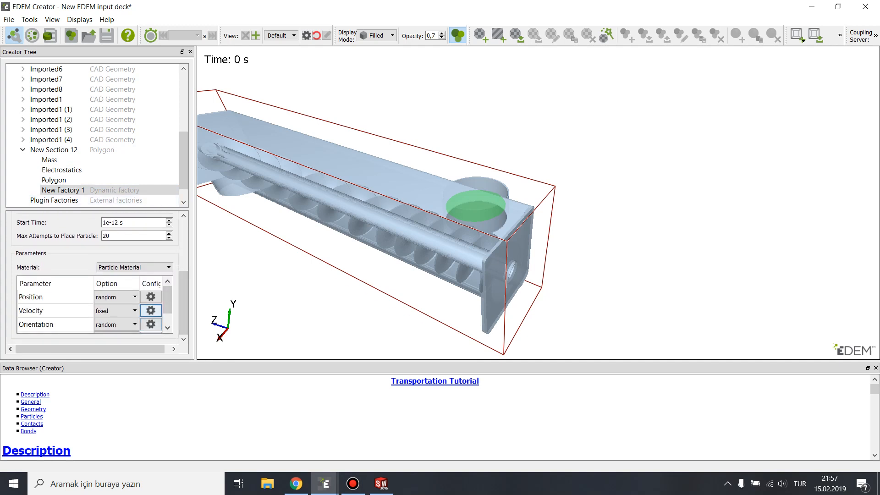
pyautogui.click(150, 310)
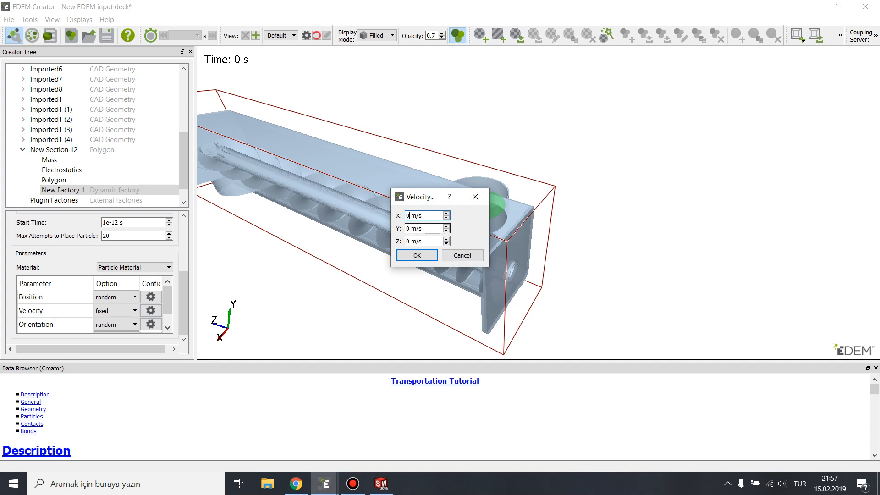
pyautogui.moveTo(426, 196); pyautogui.dragTo(587, 205)
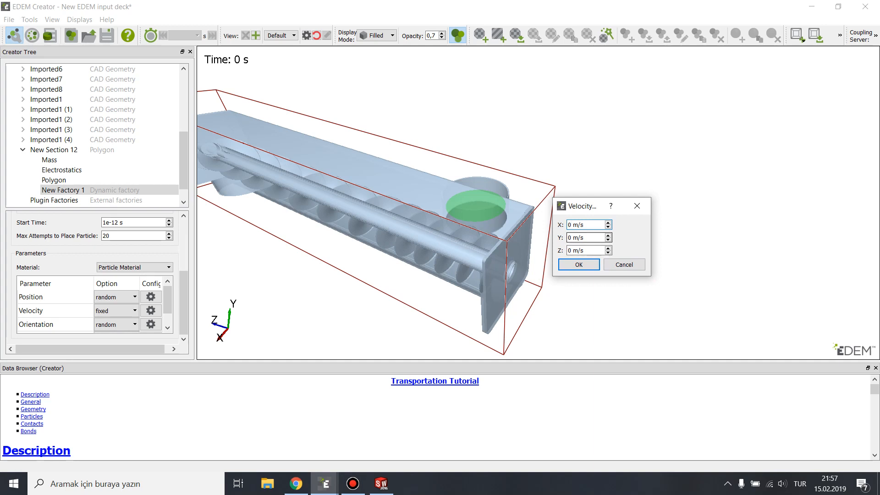
pyautogui.doubleClick(569, 237)
pyautogui.write('-2')
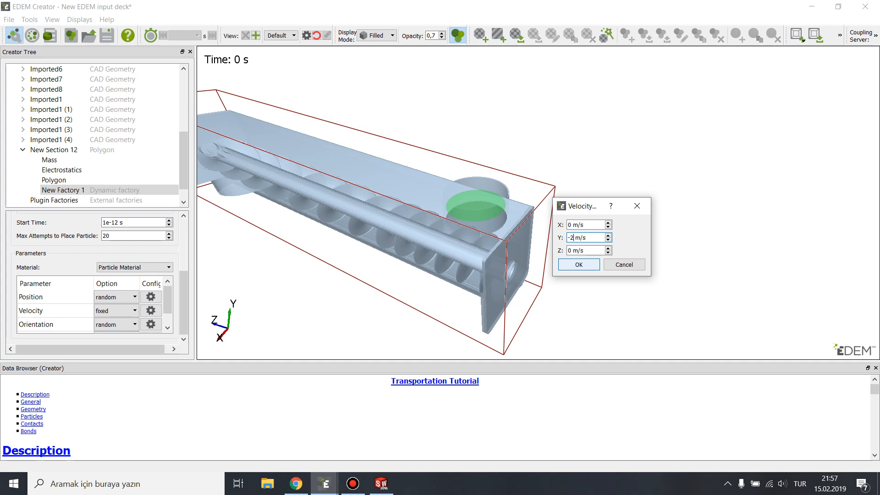
pyautogui.click(578, 264)
# - Rename the polygon's new particle factory to Factory
pyautogui.rightClick(104, 190)
pyautogui.press('Up')
pyautogui.press('Up')
pyautogui.press('Up')
pyautogui.press('Up')
pyautogui.press('Return')
pyautogui.write('Factory')
pyautogui.press('Return')
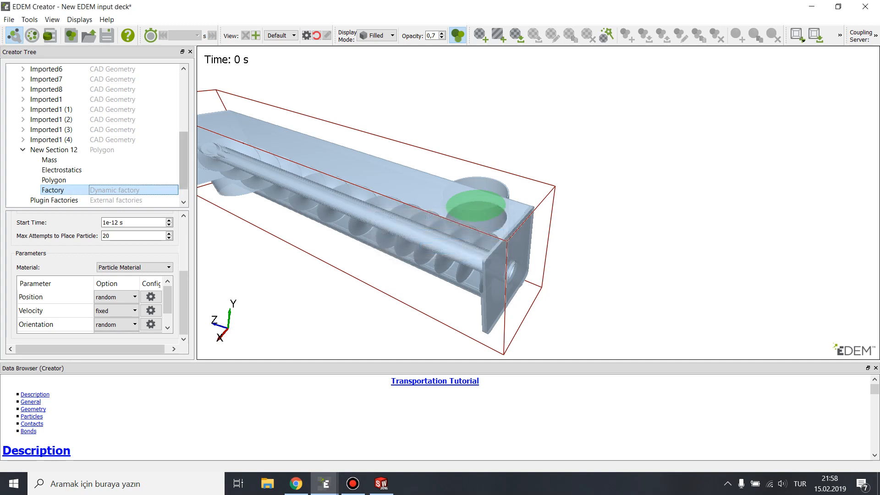
# - Examine the physics contact models assigned to the Particle to Particle and Particle to Geometry interactions
pyautogui.scroll(-1, 104, 190)
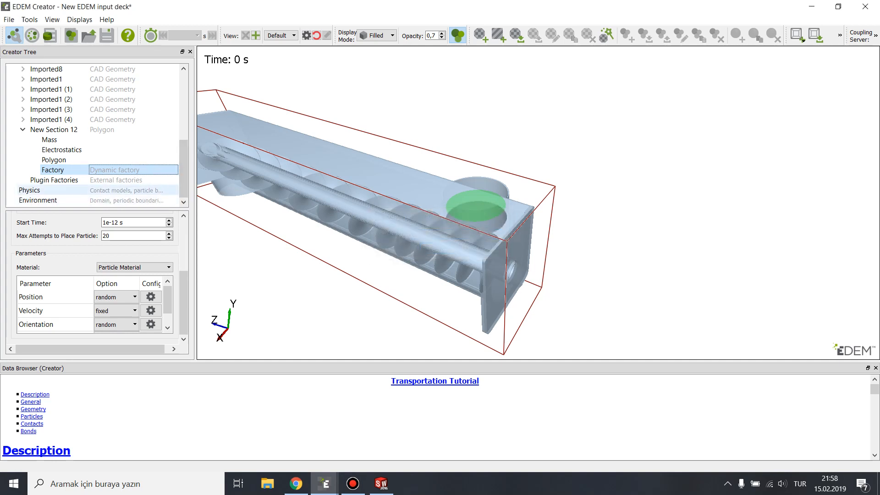
pyautogui.click(104, 190)
pyautogui.click(101, 214)
pyautogui.click(79, 229)
pyautogui.click(101, 214)
pyautogui.click(75, 221)
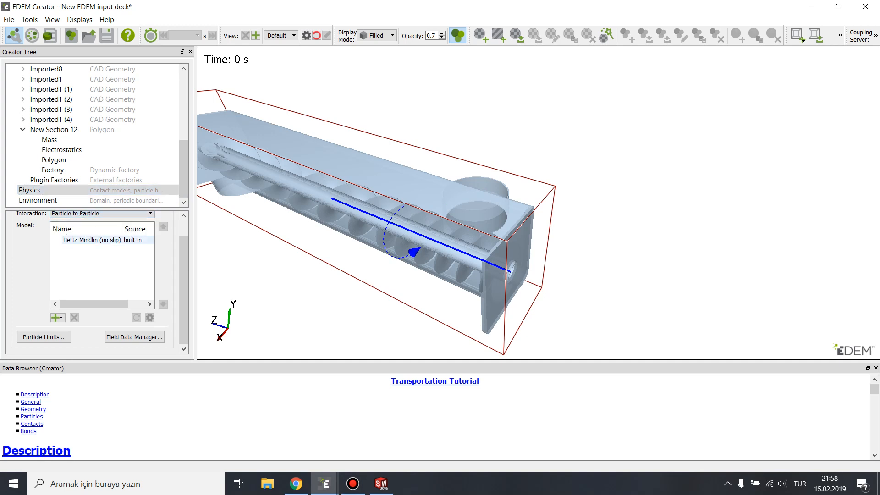
pyautogui.click(100, 213)
pyautogui.click(78, 229)
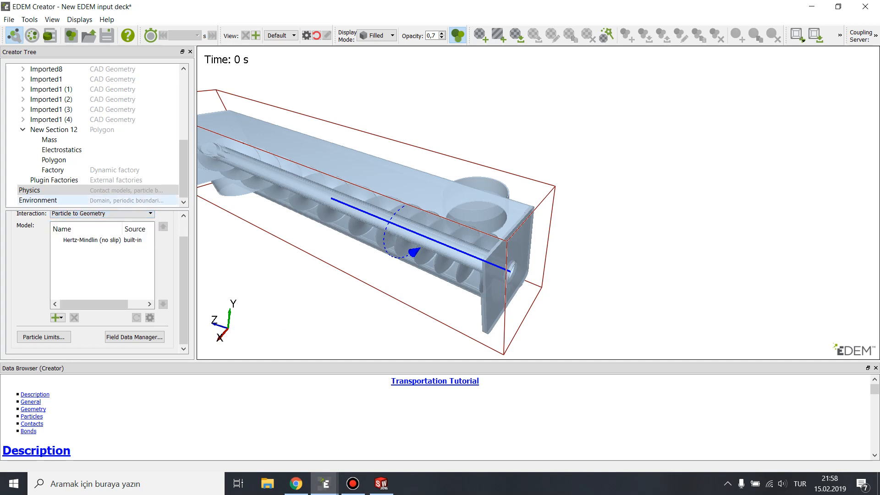
# - Redirect the environment's gravity by setting its Z component to 0 m/s² and its Y component to -9,81 m/s²
pyautogui.click(38, 200)
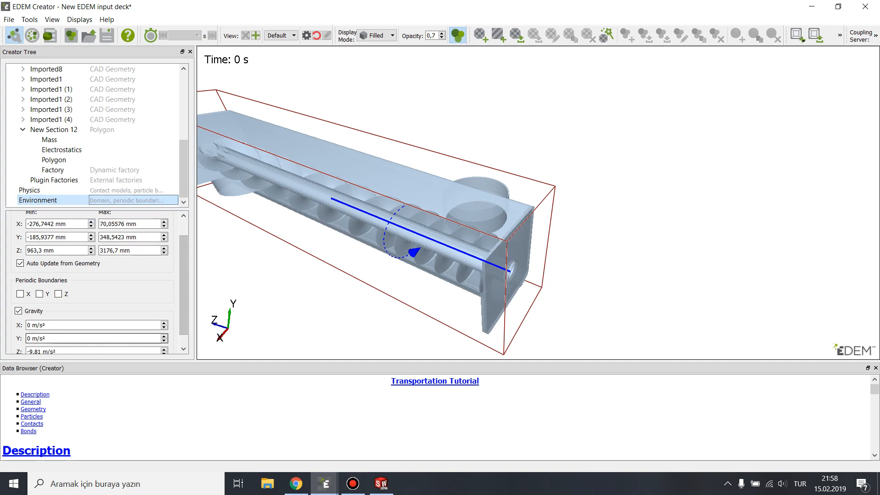
pyautogui.moveTo(183, 305); pyautogui.dragTo(183, 315)
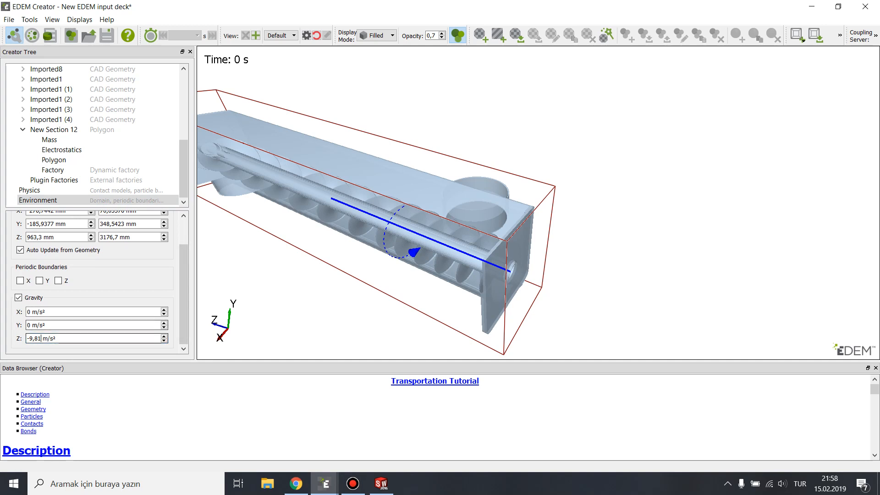
pyautogui.doubleClick(41, 338)
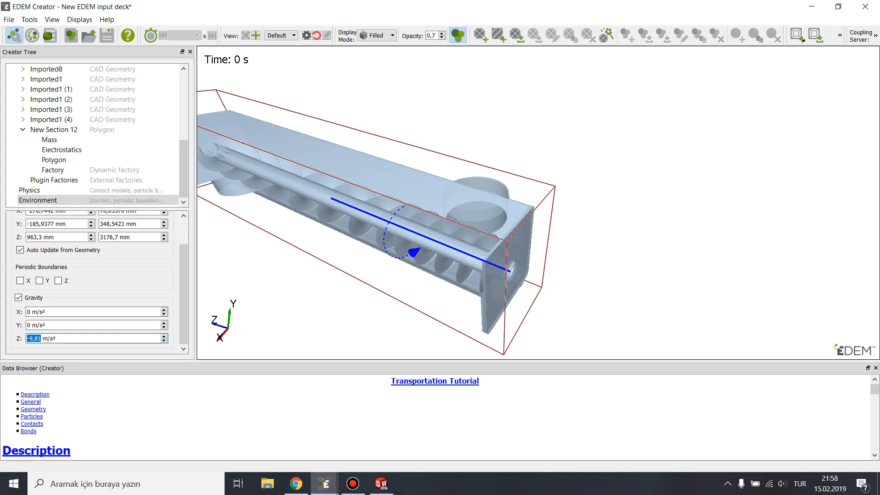
pyautogui.write('0')
pyautogui.hotkey('shift', 'Left')
pyautogui.write('-9,81')
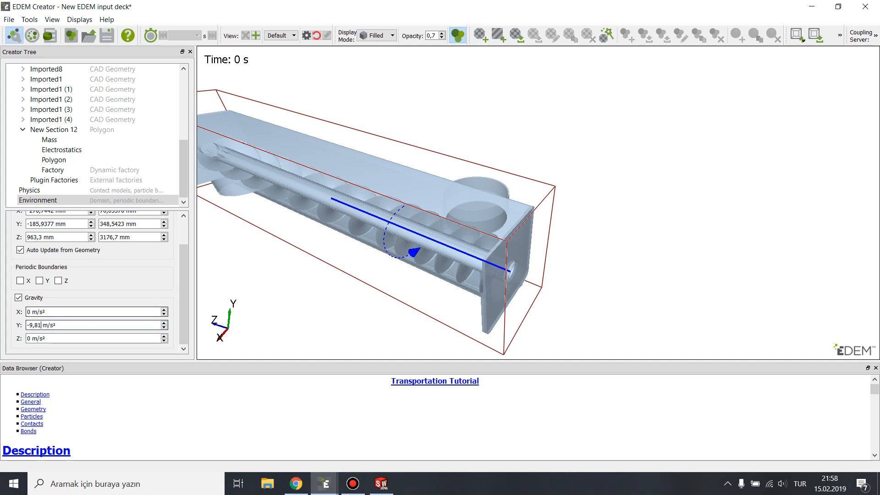
# - Review the Particle Material's properties and its interaction coefficients with Geometry Material, and look over the geometry sections
pyautogui.scroll(1, 183, 174)
pyautogui.moveTo(183, 165)
pyautogui.mouseDown()
pyautogui.moveTo(183, 144)
pyautogui.moveTo(183, 171)
pyautogui.mouseUp()
pyautogui.scroll(6, 92, 190)
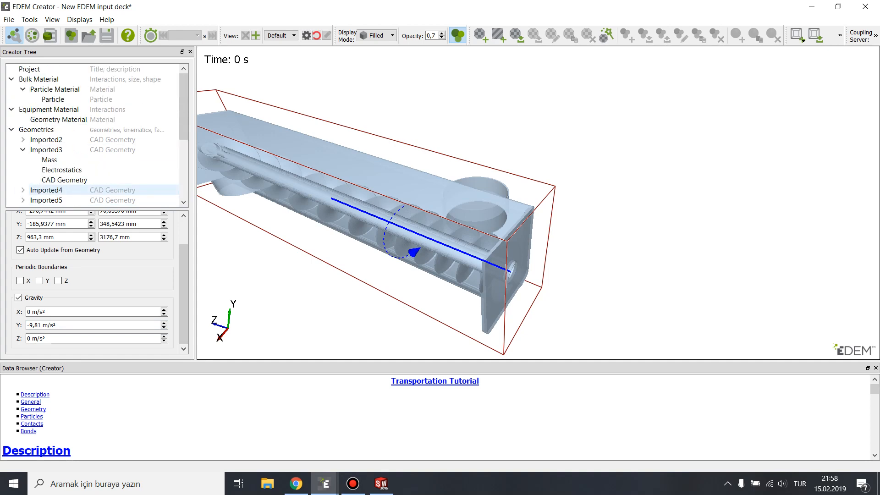
pyautogui.click(52, 99)
pyautogui.click(55, 89)
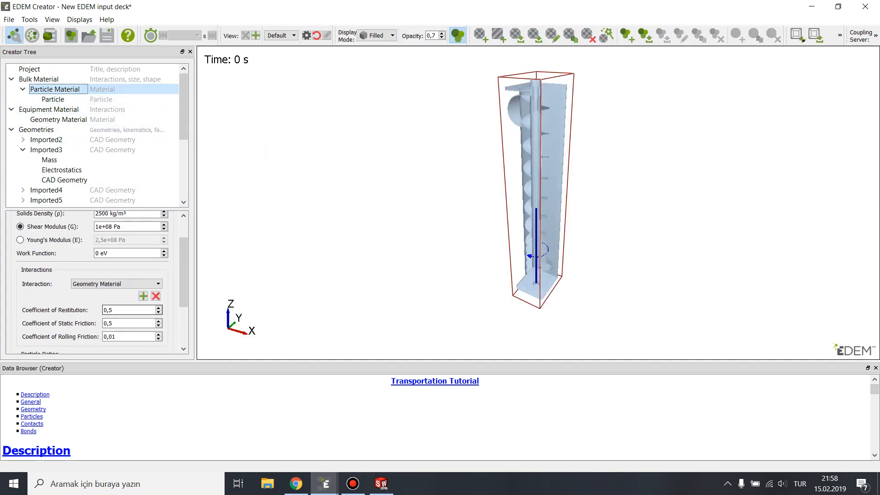
pyautogui.click(117, 284)
pyautogui.click(117, 284)
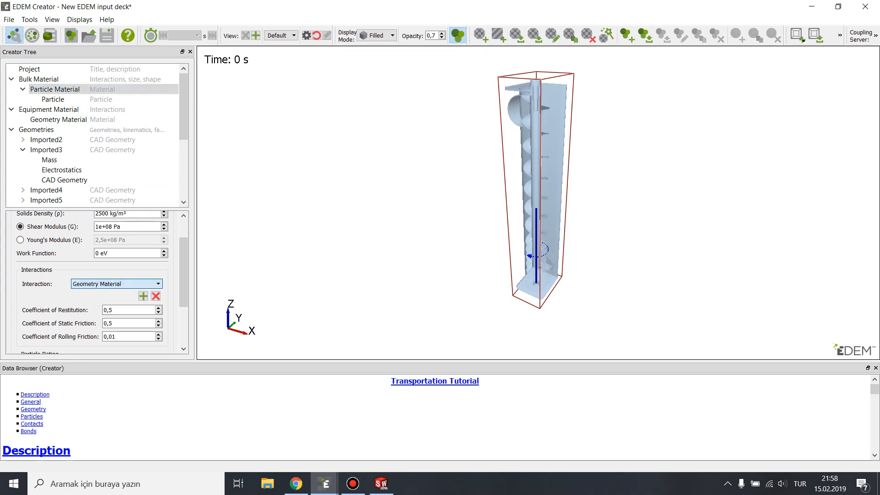
pyautogui.moveTo(184, 275); pyautogui.dragTo(183, 295)
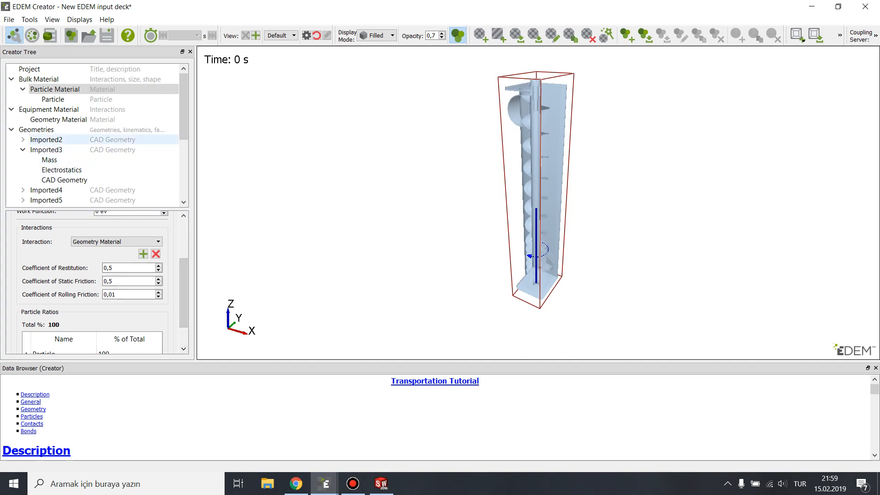
pyautogui.scroll(-4, 69, 170)
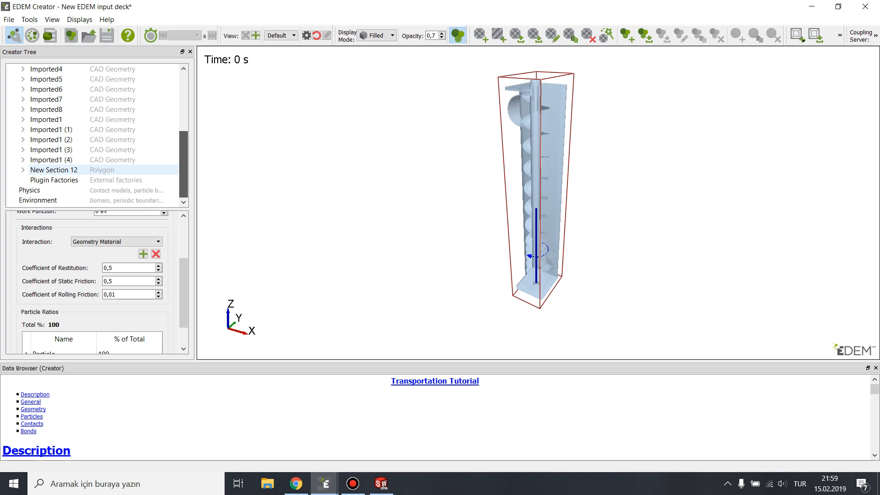
pyautogui.scroll(4, 69, 169)
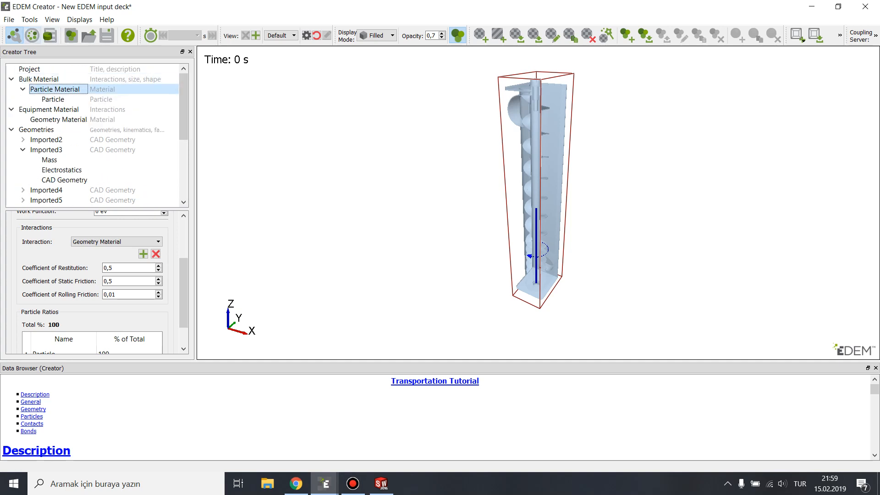
# - Switch to the Simulator, saving the deck as transportation_tutorial in the EDEM Tutorial folder
pyautogui.click(32, 35)
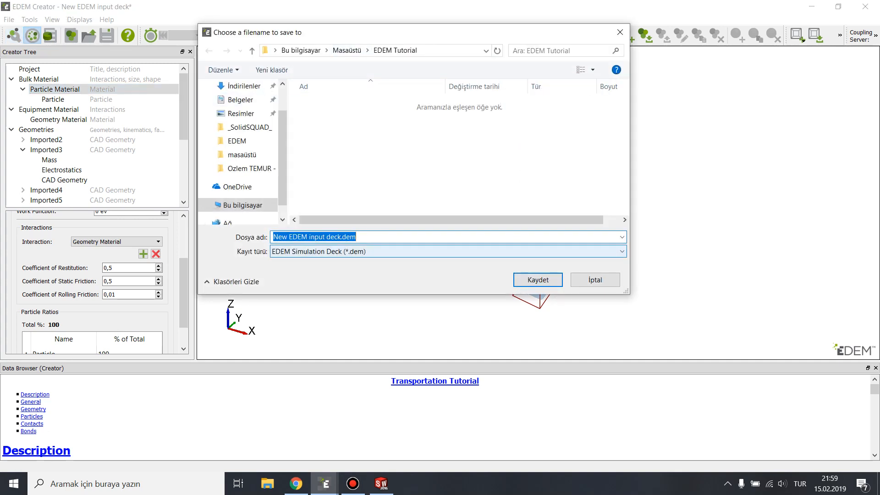
pyautogui.write('transportai')
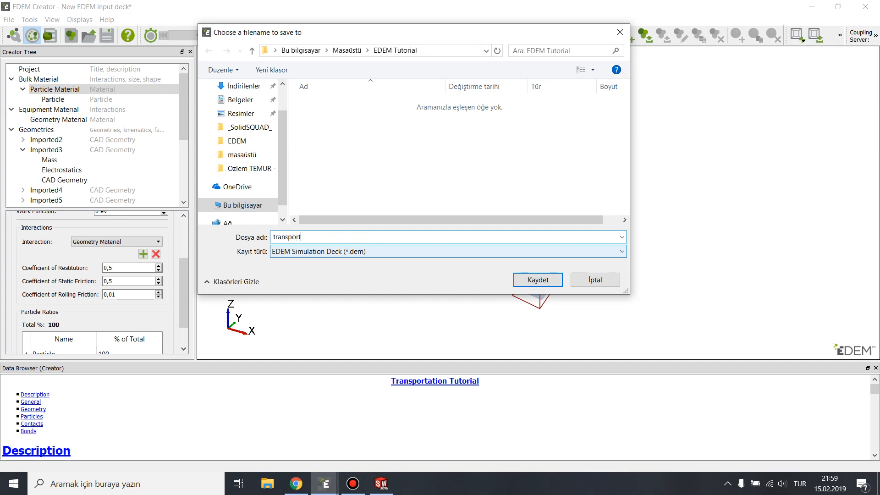
pyautogui.press('BackSpace')
pyautogui.press('BackSpace')
pyautogui.write('ation_tutorial')
pyautogui.press('Return')
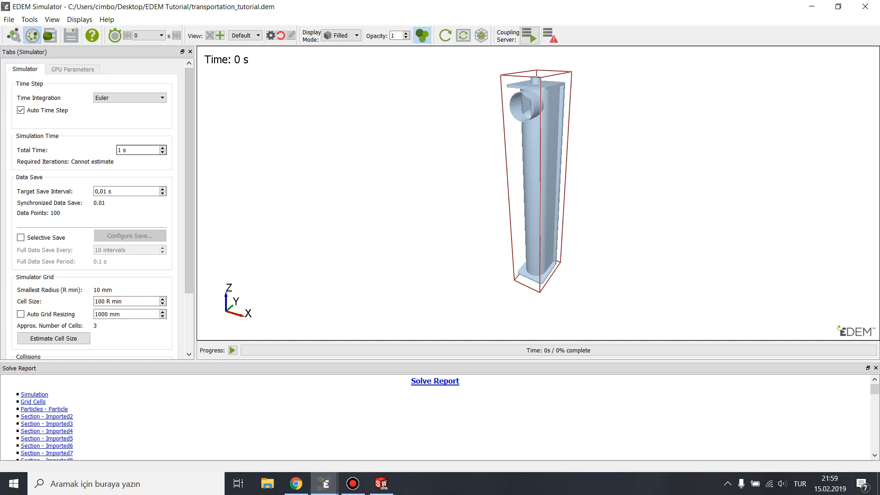
# - Set the total simulation time to 10 s
pyautogui.moveTo(536, 181); pyautogui.dragTo(541, 242)
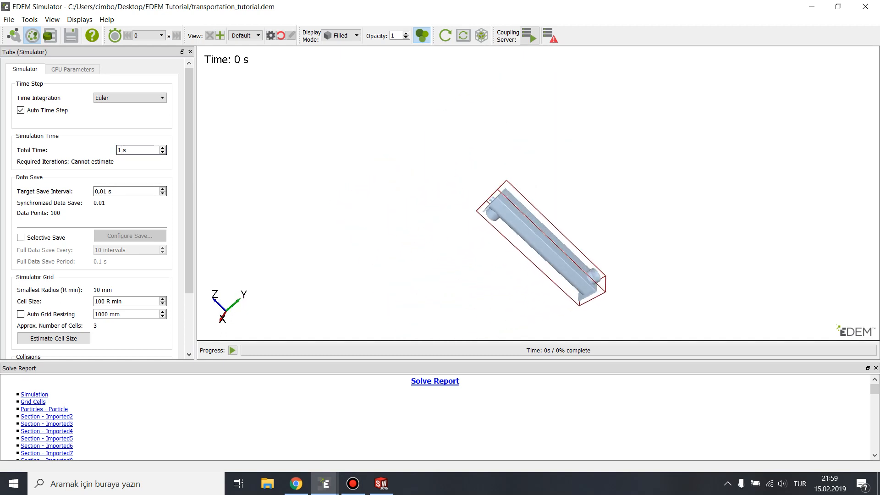
pyautogui.write('0')
pyautogui.press('Return')
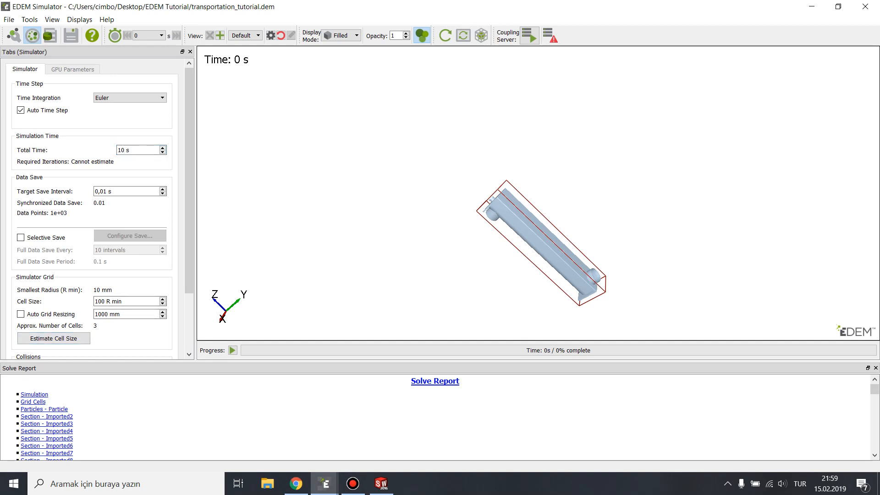
# - Estimate the best cell size for the simulator grid
pyautogui.scroll(5, 538, 193)
pyautogui.moveTo(538, 193); pyautogui.dragTo(491, 208)
pyautogui.click(53, 338)
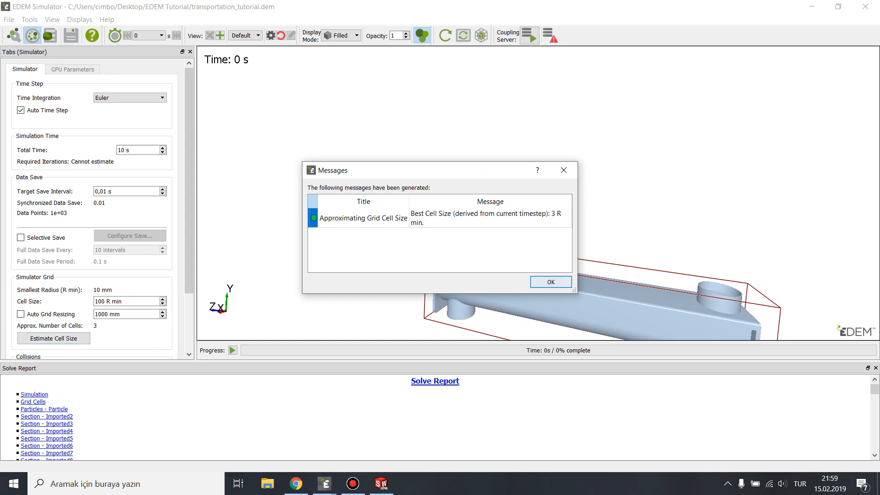
# - Estimate the best grid cell size once more and set the simulator grid's cell size to 3 R min
pyautogui.press('Return')
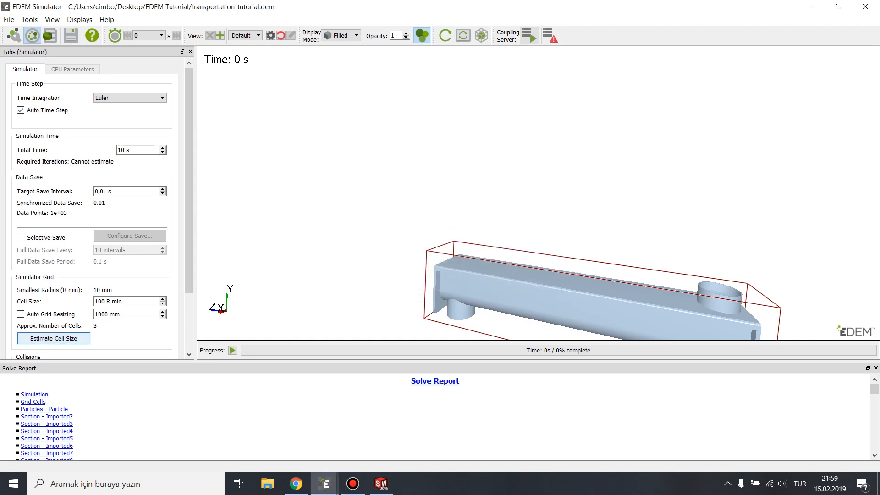
pyautogui.click(53, 338)
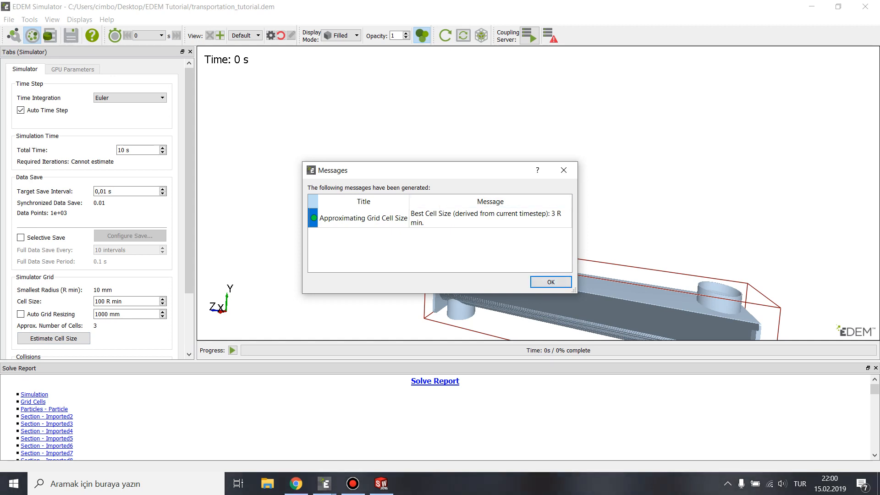
pyautogui.press('Return')
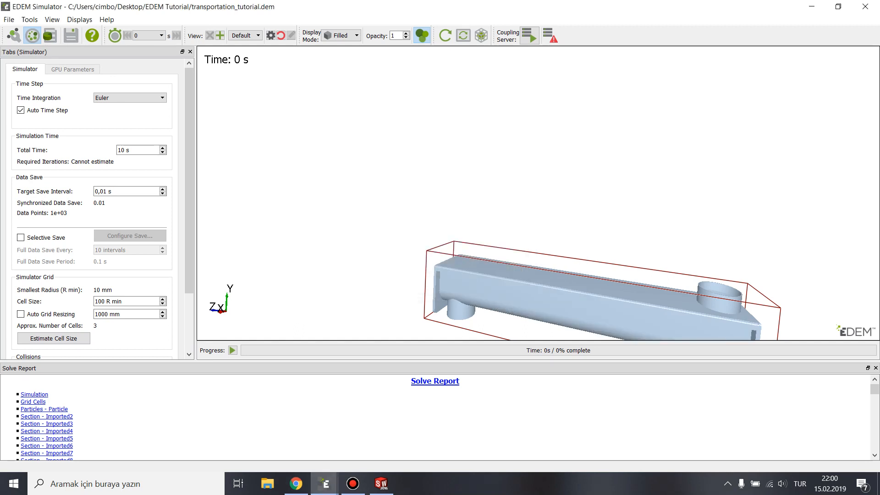
pyautogui.doubleClick(100, 301)
pyautogui.write('3')
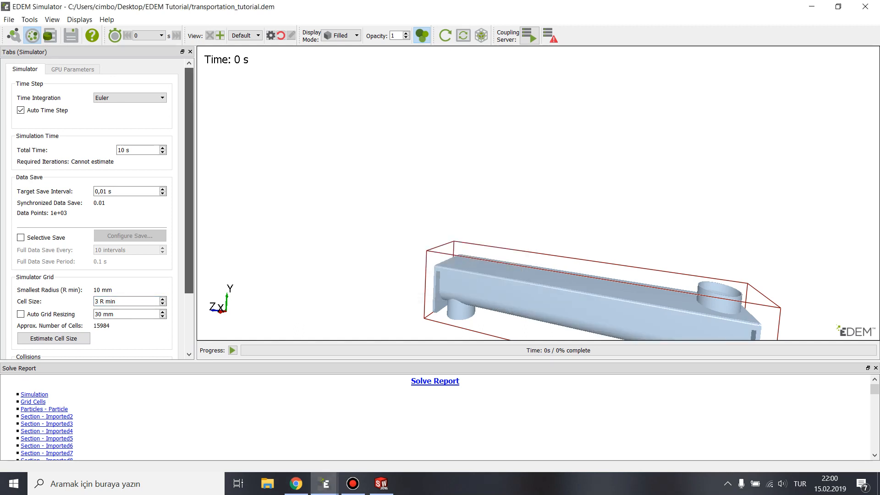
# - Turn off the automatic time step and set the fixed time step to 20 % of the Rayleigh time step
pyautogui.click(20, 110)
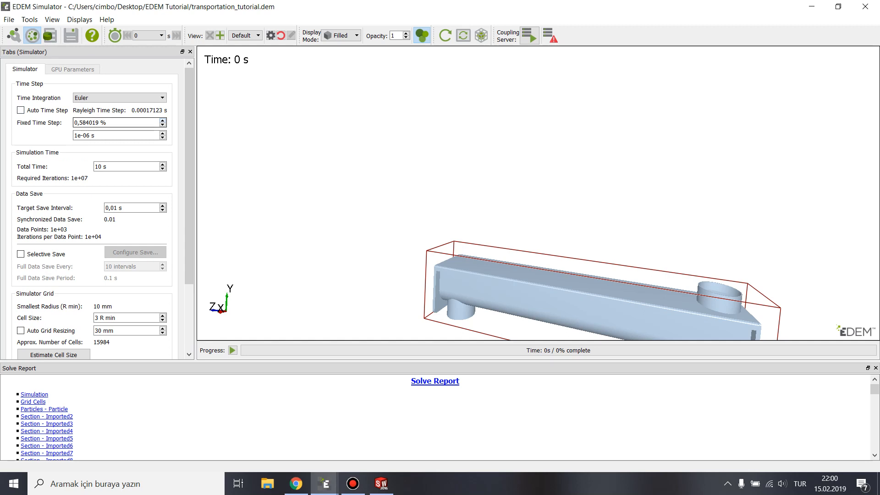
pyautogui.write('100000')
pyautogui.press('Return')
pyautogui.write('20')
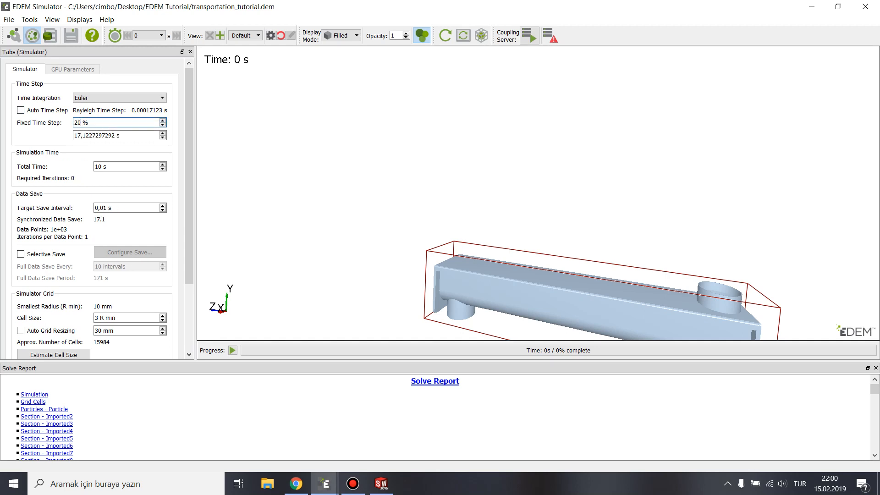
pyautogui.press('Return')
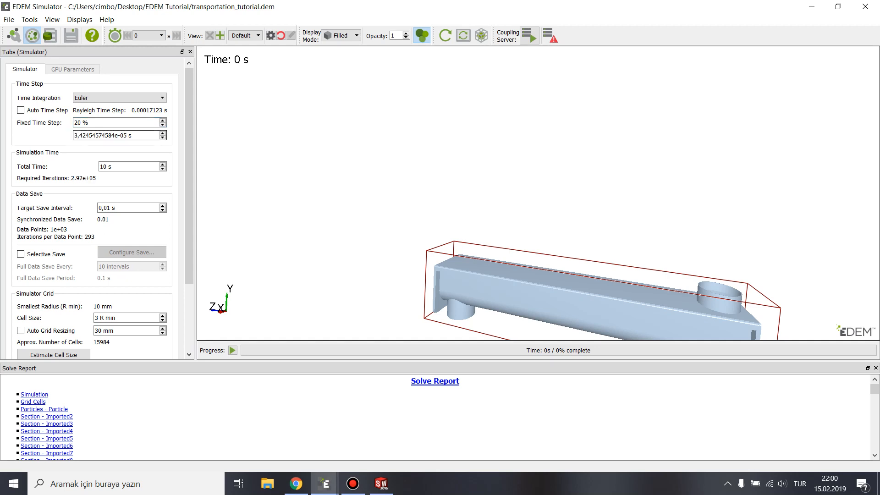
# - Try fixed time step values of 30 % and 40 %
pyautogui.doubleClick(78, 123)
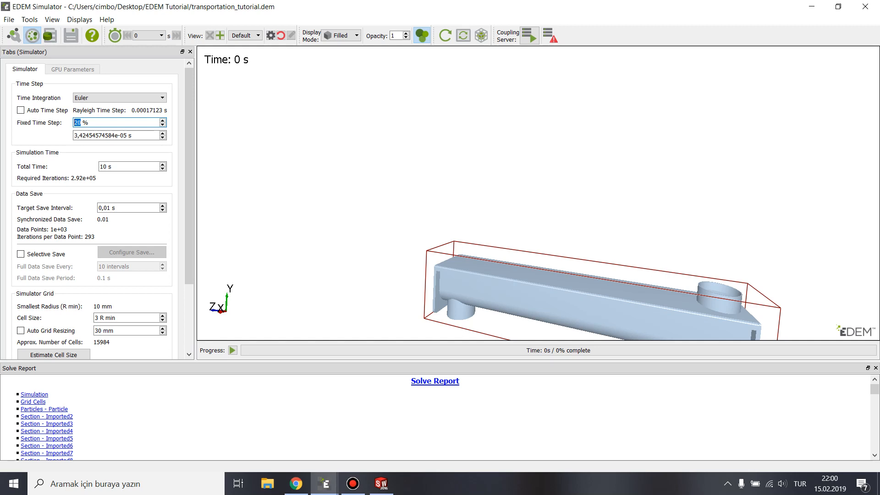
pyautogui.write('30')
pyautogui.press('Return')
pyautogui.press('BackSpace')
pyautogui.press('BackSpace')
pyautogui.write('40')
pyautogui.press('Return')
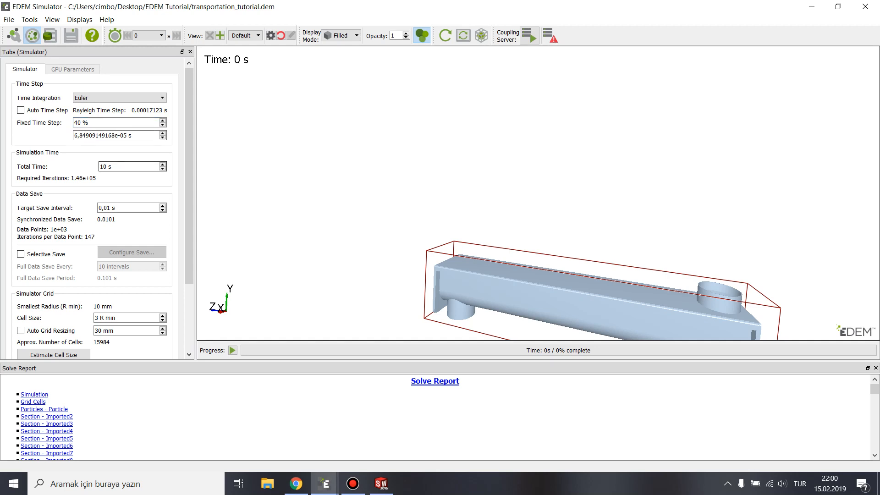
# - Set the fixed time step to 60 %
pyautogui.press('BackSpace')
pyautogui.press('BackSpace')
pyautogui.write('60')
pyautogui.press('Return')
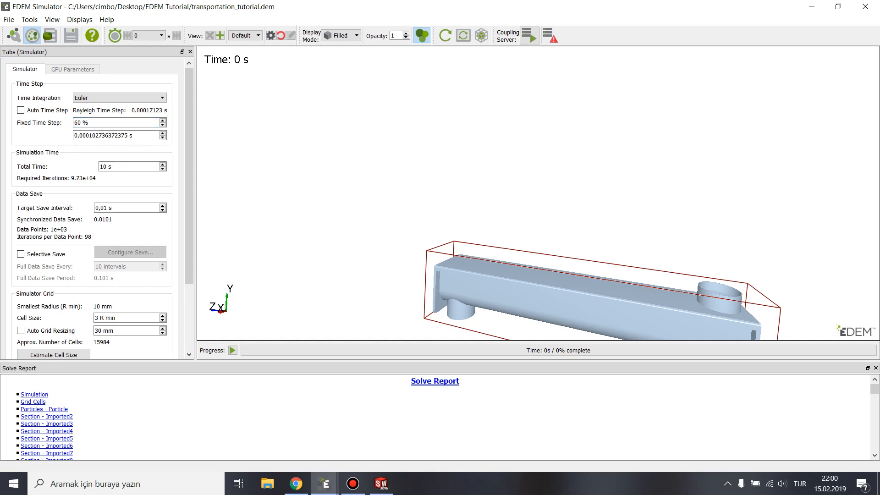
# - Set the number of CPU cores for the simulator engine to 6
pyautogui.scroll(-5, 92, 206)
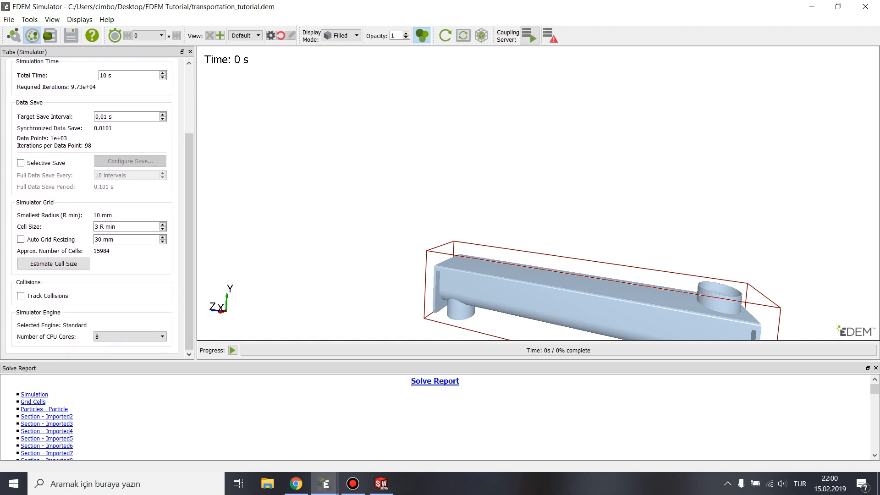
pyautogui.click(129, 336)
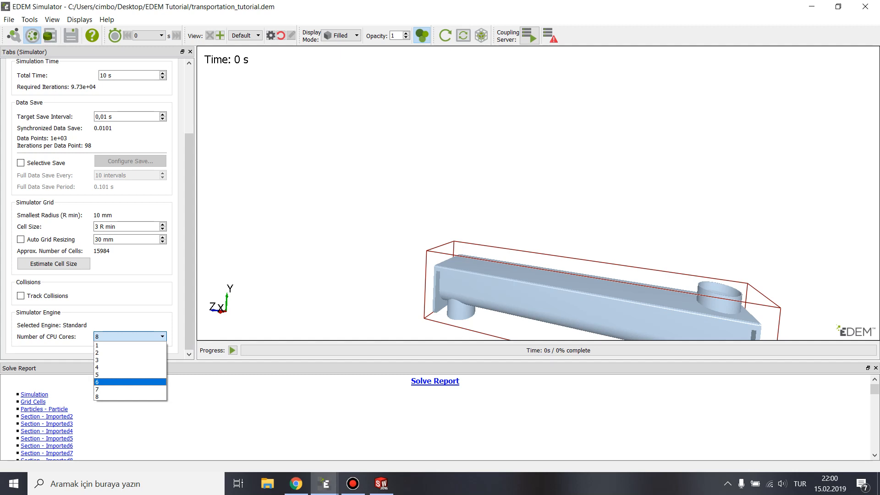
pyautogui.click(130, 382)
pyautogui.click(130, 336)
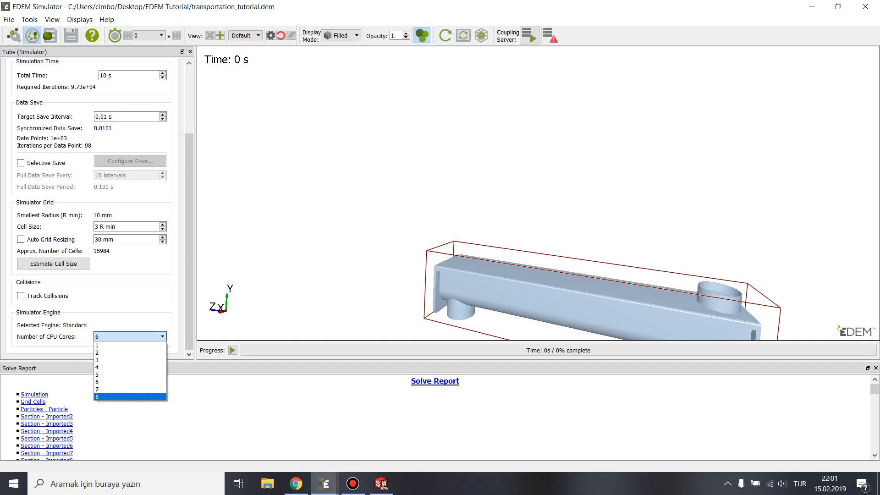
pyautogui.press('Escape')
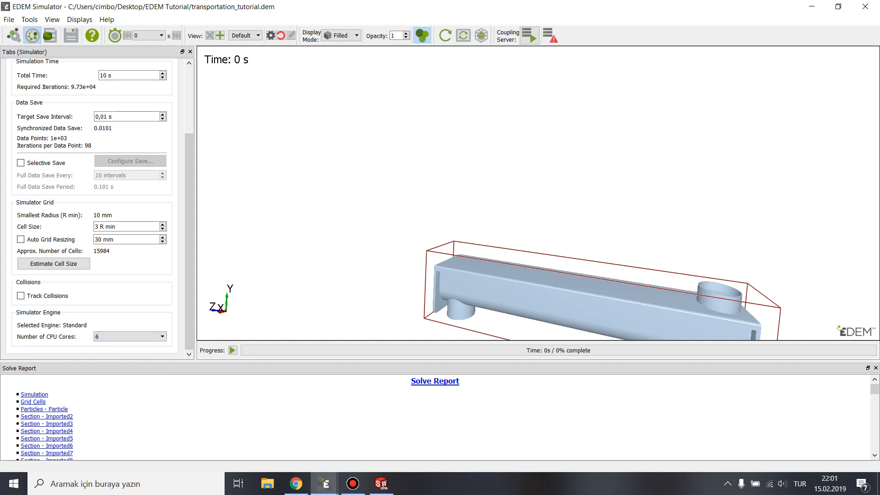
# - Start the simulation and turn on Auto Update so the model view follows the solver's progress
pyautogui.scroll(-2, 602, 287)
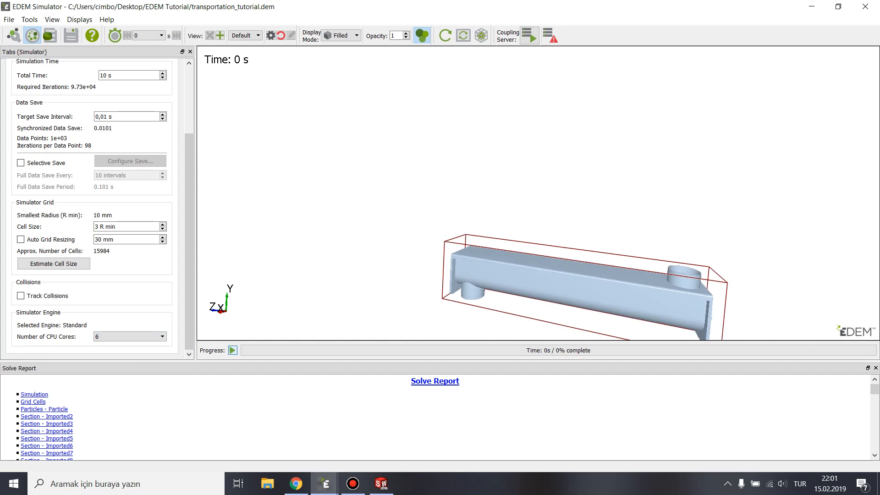
pyautogui.click(232, 350)
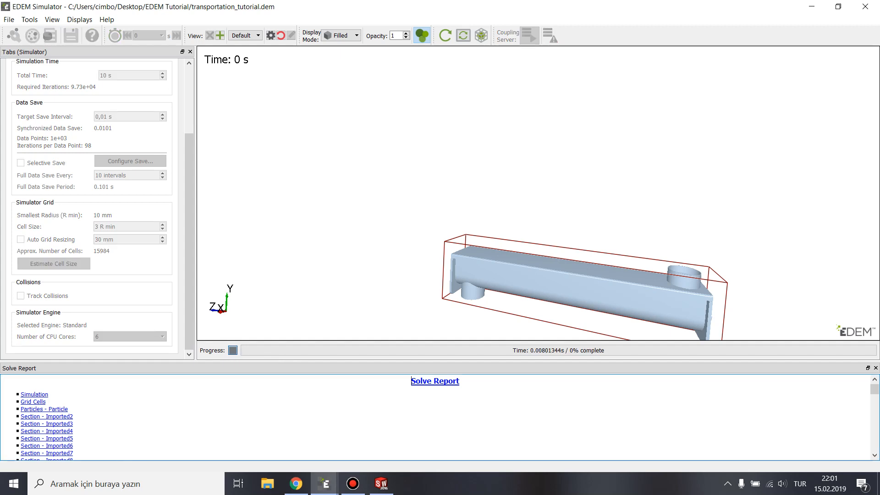
pyautogui.moveTo(581, 275)
pyautogui.mouseDown()
pyautogui.moveTo(609, 268)
pyautogui.moveTo(558, 229)
pyautogui.moveTo(581, 270)
pyautogui.mouseUp()
pyautogui.moveTo(582, 270); pyautogui.dragTo(485, 252, button='middle')
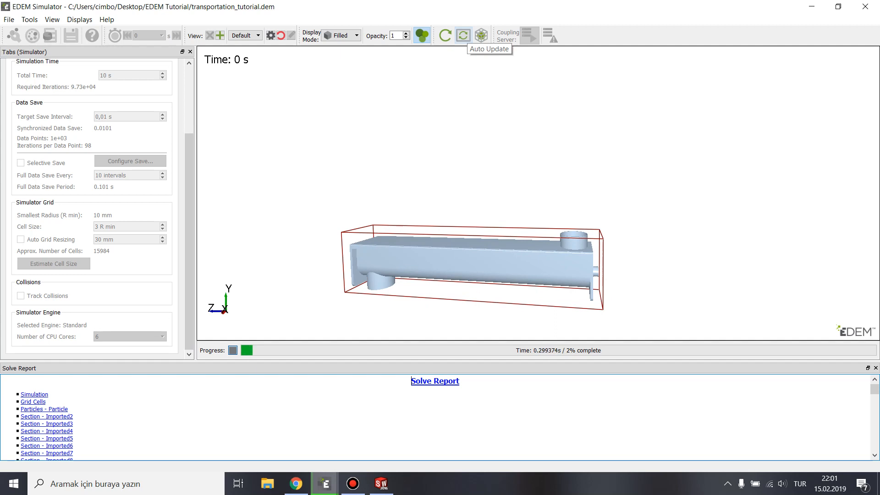
pyautogui.click(463, 36)
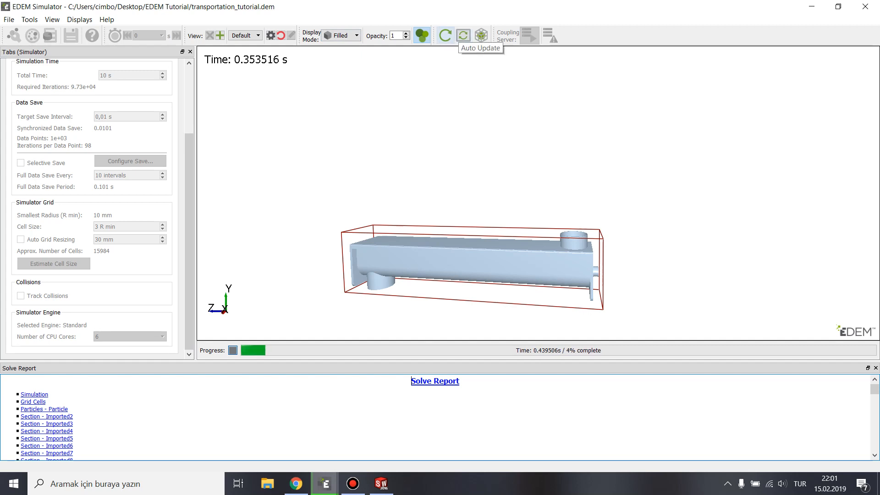
pyautogui.click(463, 36)
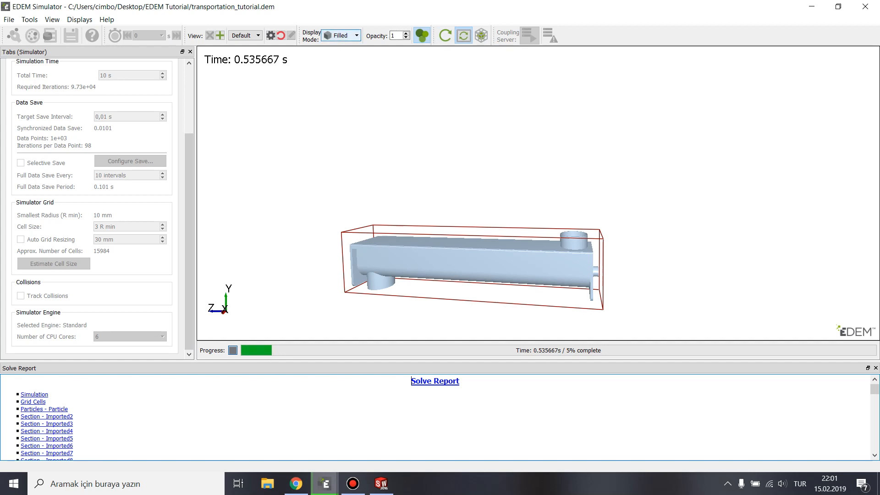
# - Show the geometry in Mesh display mode and look closely at the particles entering the screw below the inlet
pyautogui.click(341, 35)
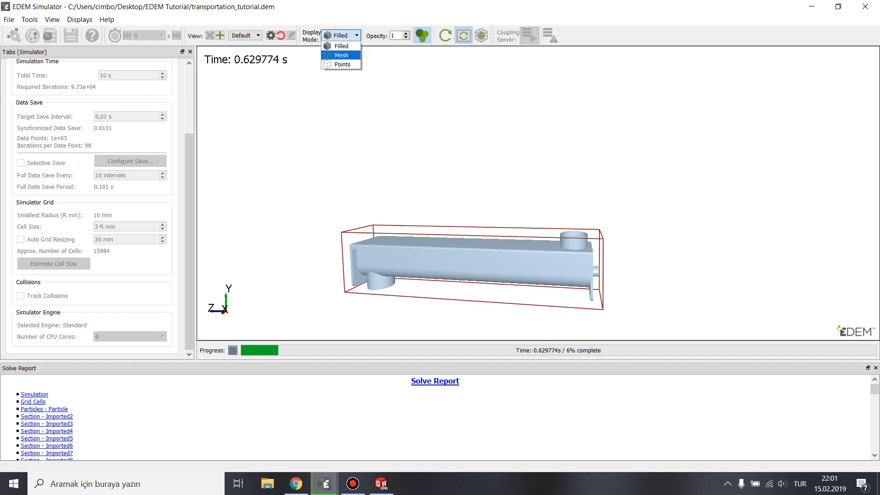
pyautogui.click(342, 55)
pyautogui.scroll(4, 438, 284)
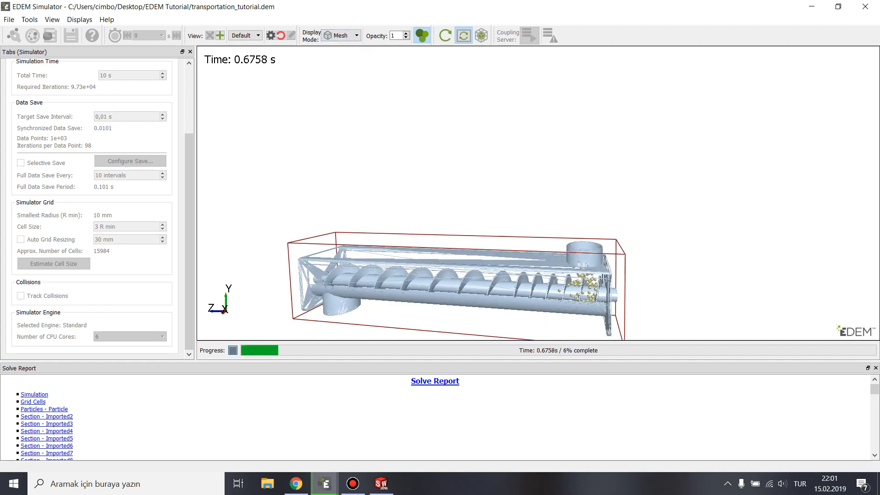
pyautogui.moveTo(438, 284); pyautogui.dragTo(437, 215)
pyautogui.scroll(1, 437, 215)
pyautogui.moveTo(438, 215); pyautogui.dragTo(386, 134, button='middle')
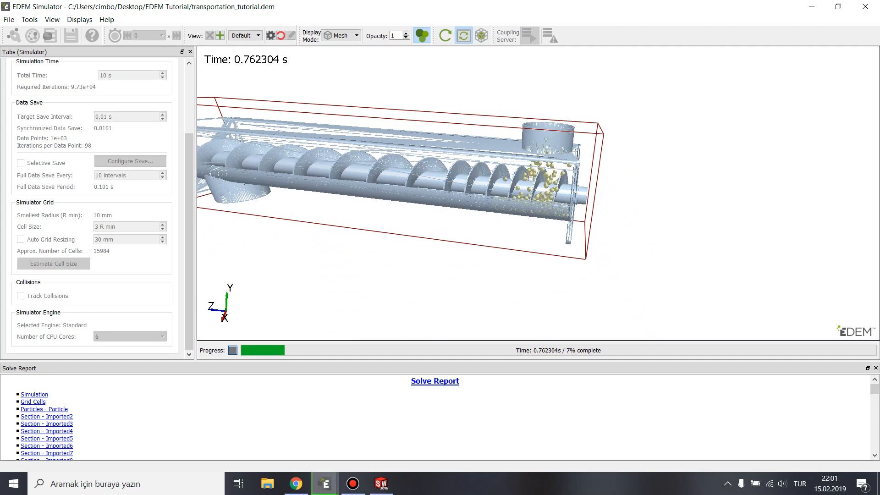
pyautogui.moveTo(385, 134); pyautogui.dragTo(371, 90)
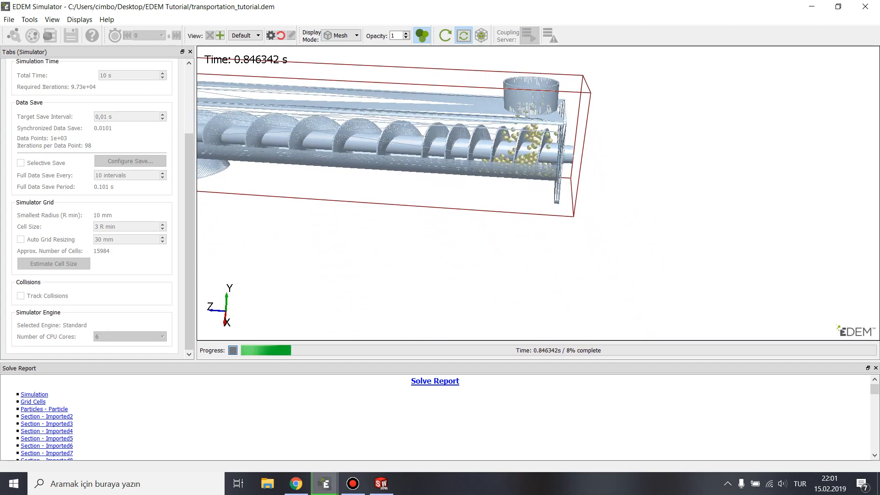
pyautogui.moveTo(371, 91); pyautogui.dragTo(443, 120, button='middle')
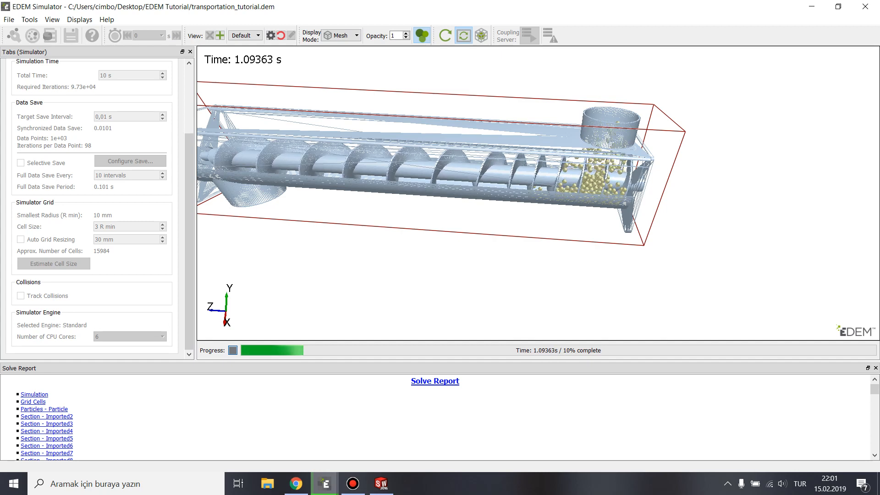
pyautogui.moveTo(352, 483)
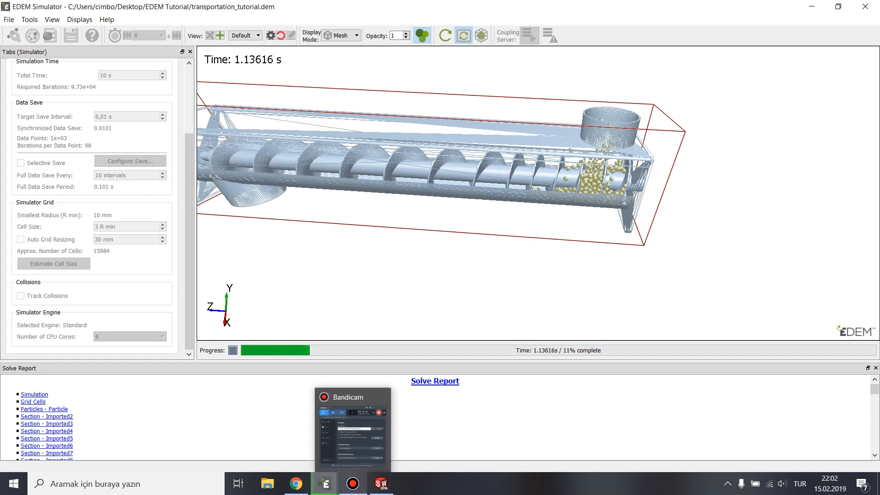
pyautogui.click(352, 484)
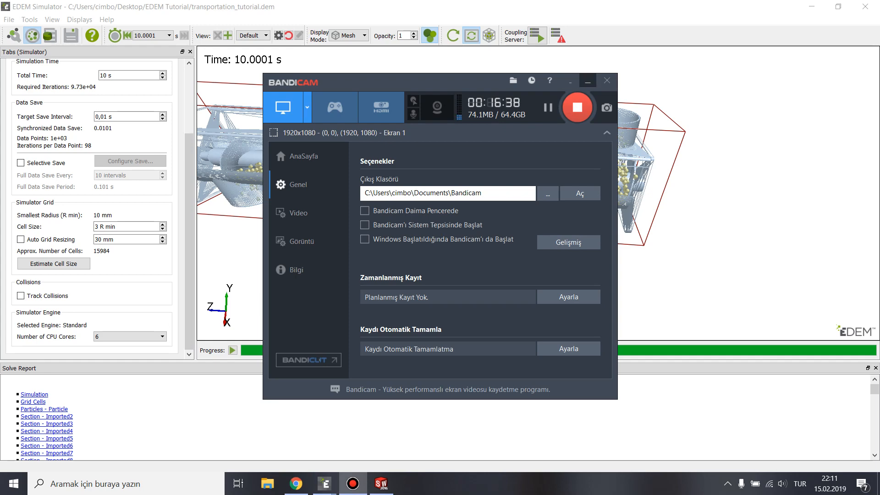
pyautogui.click(587, 80)
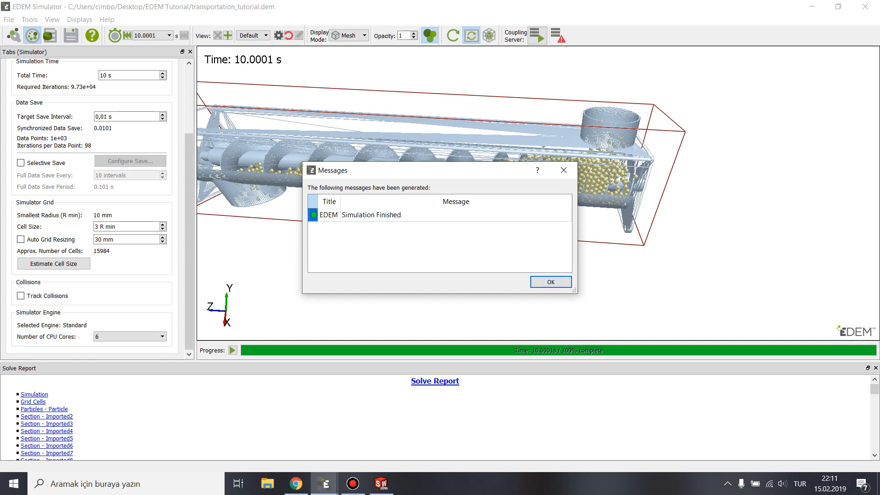
# - Dismiss the simulation message and inspect the particle flow at saved times 9.6001 s, 9.29004 s and 9.99008 s
pyautogui.press('Return')
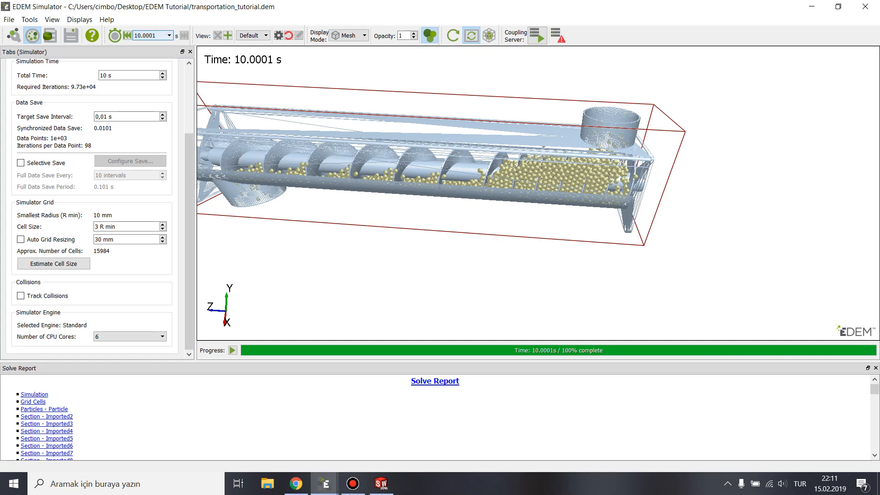
pyautogui.click(151, 36)
pyautogui.click(147, 59)
pyautogui.click(151, 35)
pyautogui.scroll(8, 146, 66)
pyautogui.click(143, 59)
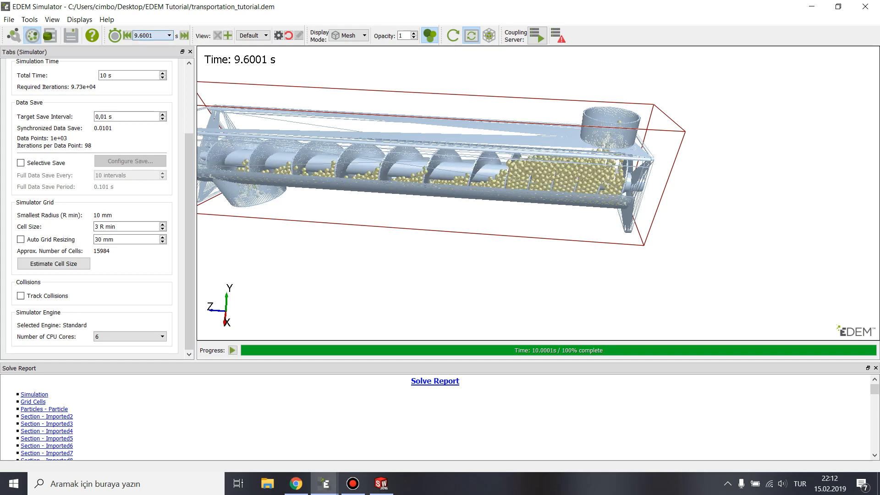
pyautogui.click(151, 35)
pyautogui.scroll(9, 147, 73)
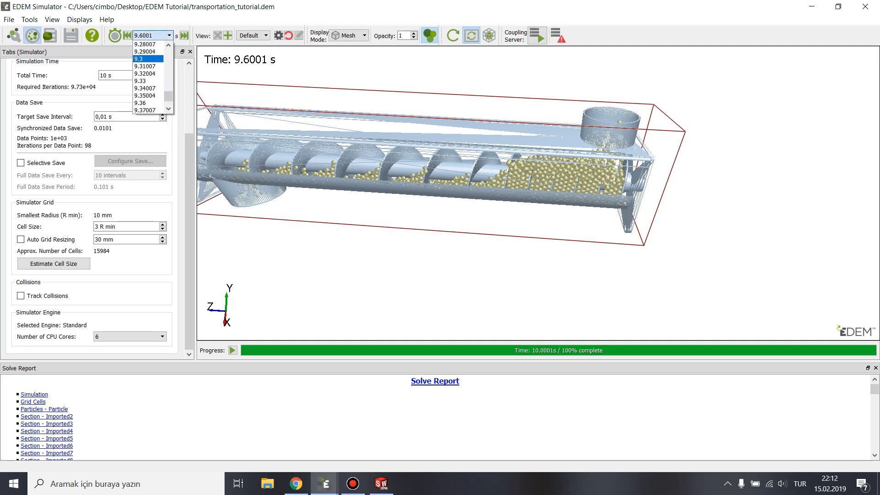
pyautogui.click(144, 52)
pyautogui.click(152, 36)
pyautogui.scroll(-16, 146, 74)
pyautogui.scroll(-5, 146, 73)
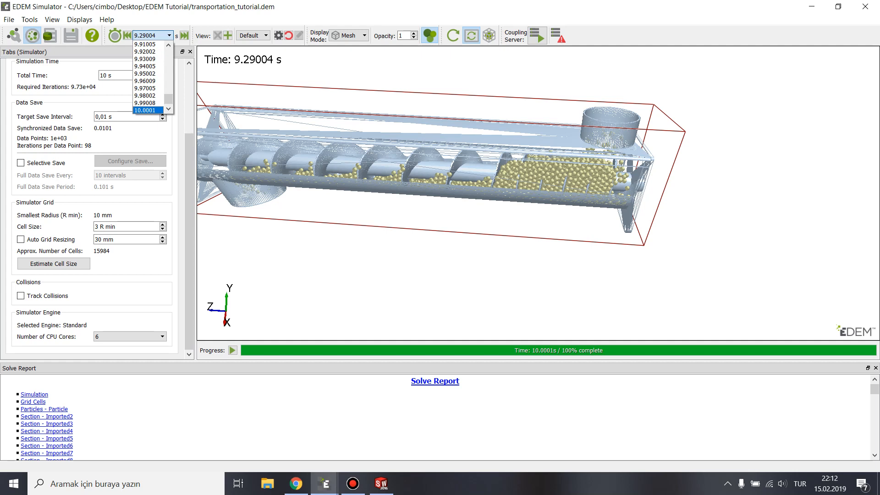
pyautogui.click(146, 110)
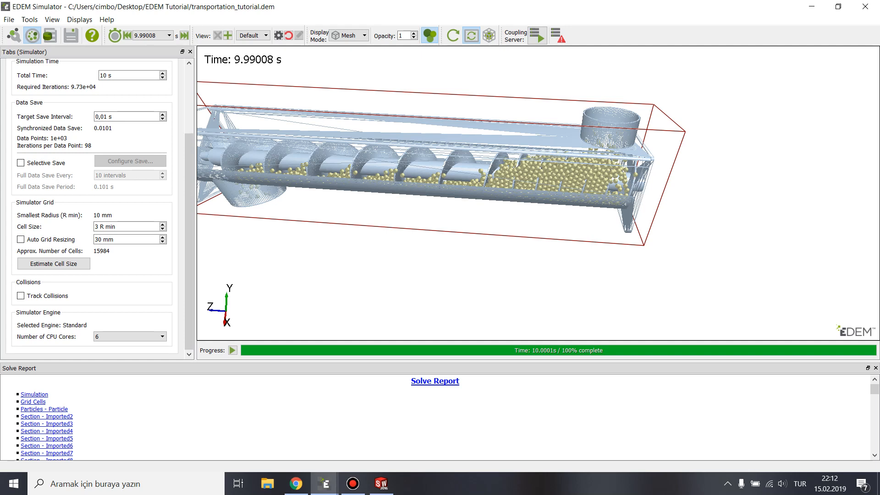
# - Look back over the simulator settings and switch to the Analyst for the results
pyautogui.scroll(3, 91, 206)
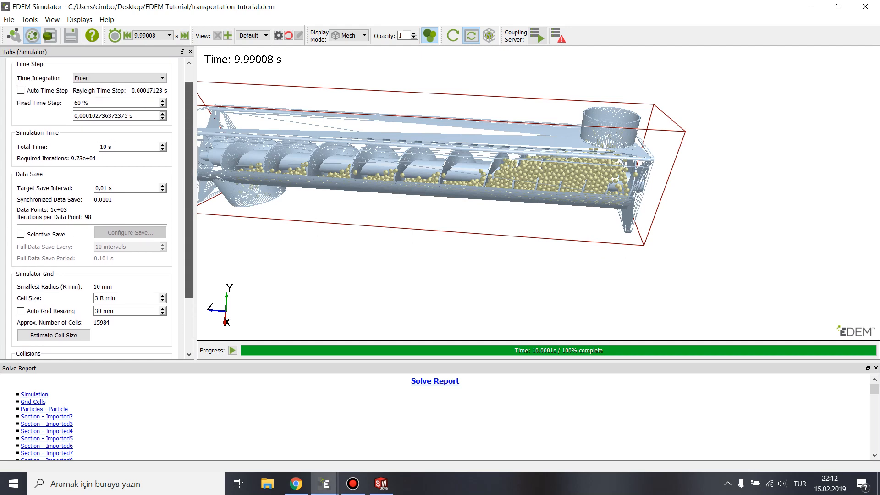
pyautogui.scroll(1, 92, 206)
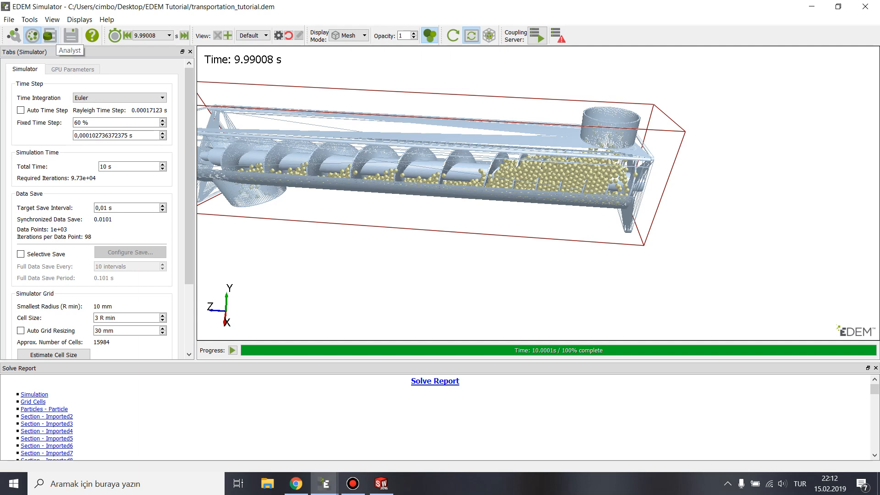
pyautogui.click(50, 36)
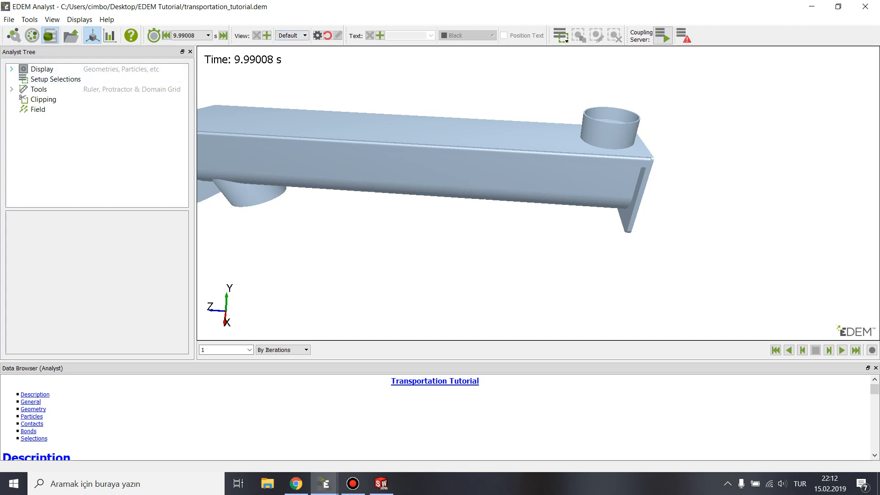
# - List the geometries under Display in the Analyst tree and look over the display settings of Imported2, Imported3 and Imported4
pyautogui.click(11, 68)
pyautogui.click(23, 79)
pyautogui.click(69, 89)
pyautogui.click(69, 109)
pyautogui.click(69, 99)
pyautogui.click(70, 89)
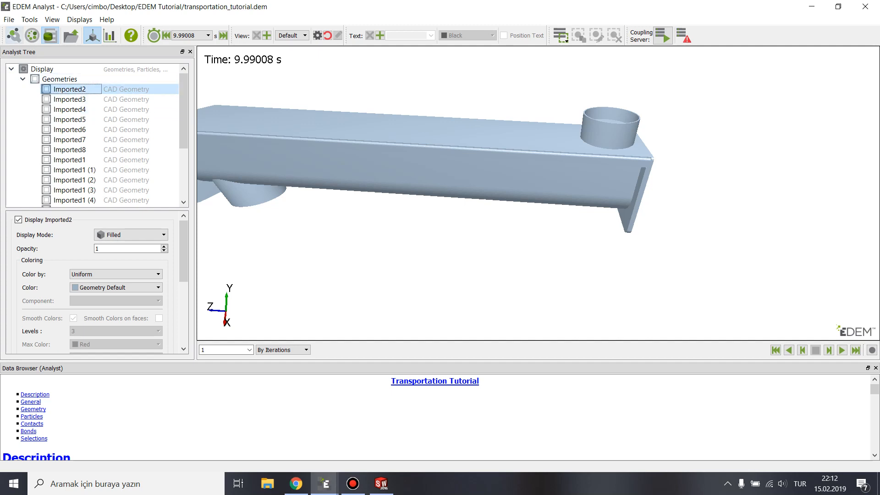
# - Switch to the Creator and identify which conveyor parts Imported2, Imported3 and Imported5 are by highlighting them in the model
pyautogui.click(14, 36)
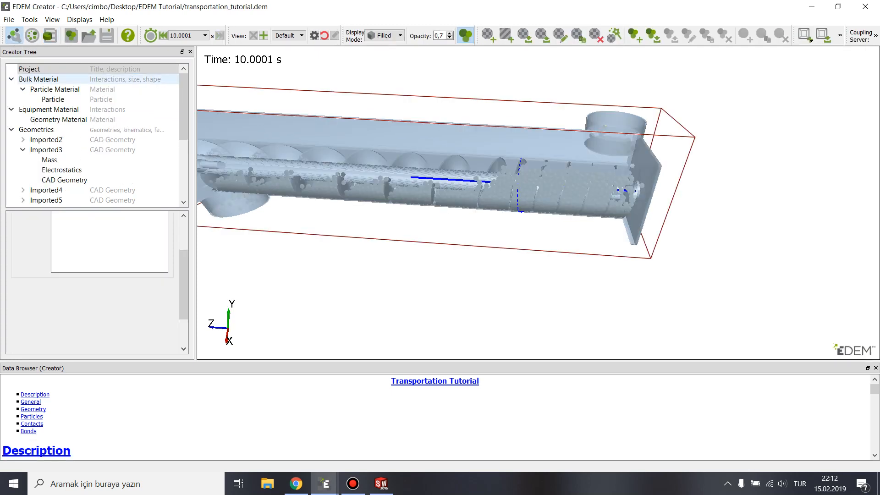
pyautogui.click(23, 149)
pyautogui.click(46, 139)
pyautogui.click(46, 149)
pyautogui.click(46, 170)
pyautogui.click(46, 139)
pyautogui.scroll(1, 538, 202)
pyautogui.scroll(-2, 538, 203)
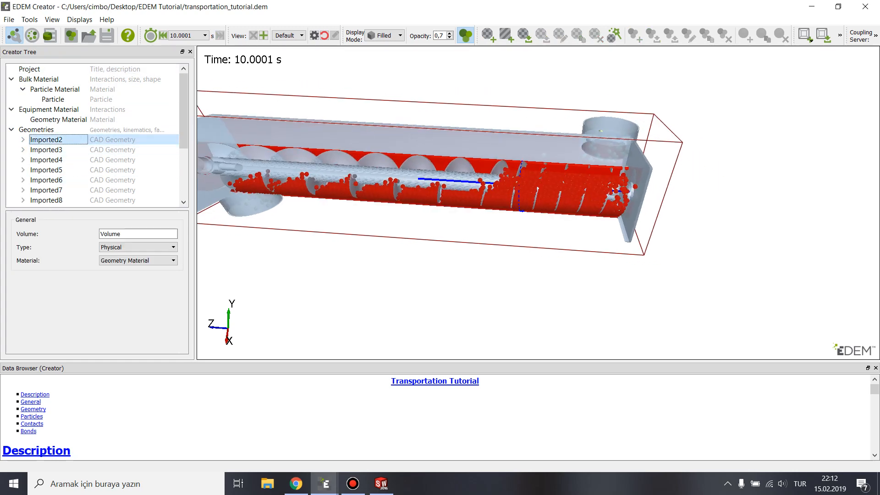
# - Keep the Creator's display mode at Filled and examine the highlighted Imported2 part around the screw and particles
pyautogui.click(385, 35)
pyautogui.click(385, 45)
pyautogui.scroll(1, 538, 203)
pyautogui.scroll(-3, 538, 202)
pyautogui.moveTo(538, 202); pyautogui.dragTo(517, 220)
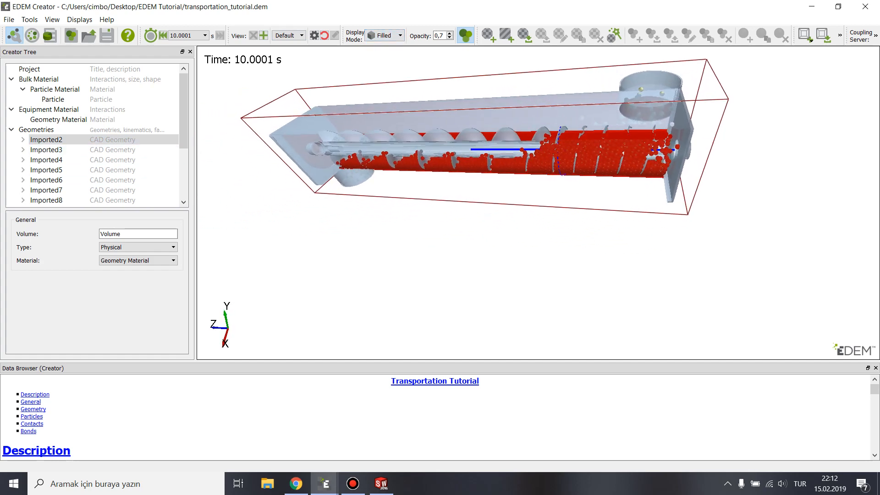
pyautogui.scroll(3, 517, 220)
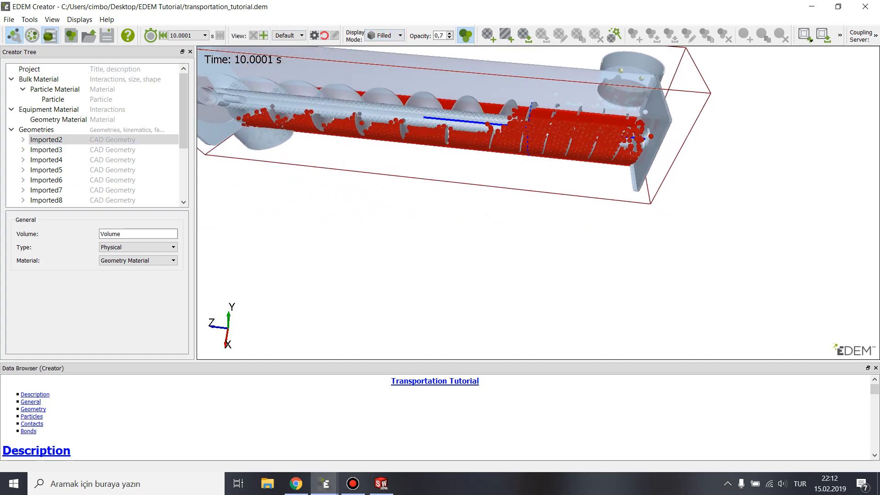
# - Return to the Analyst and set the display mode of Imported2 to Mesh
pyautogui.click(50, 35)
pyautogui.rightClick(89, 88)
pyautogui.click(77, 91)
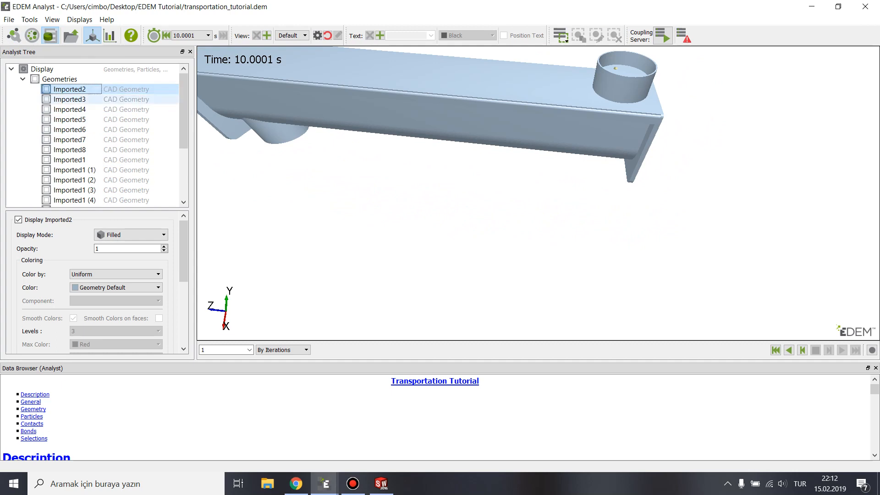
pyautogui.click(131, 234)
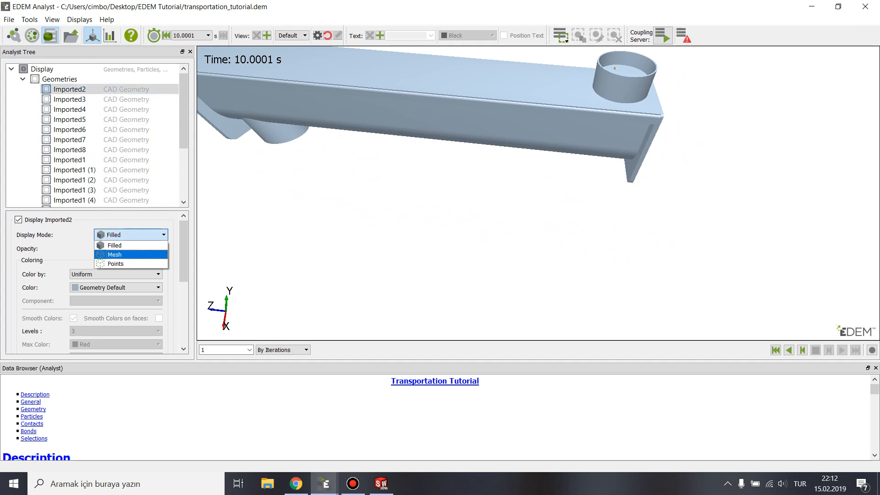
pyautogui.click(115, 254)
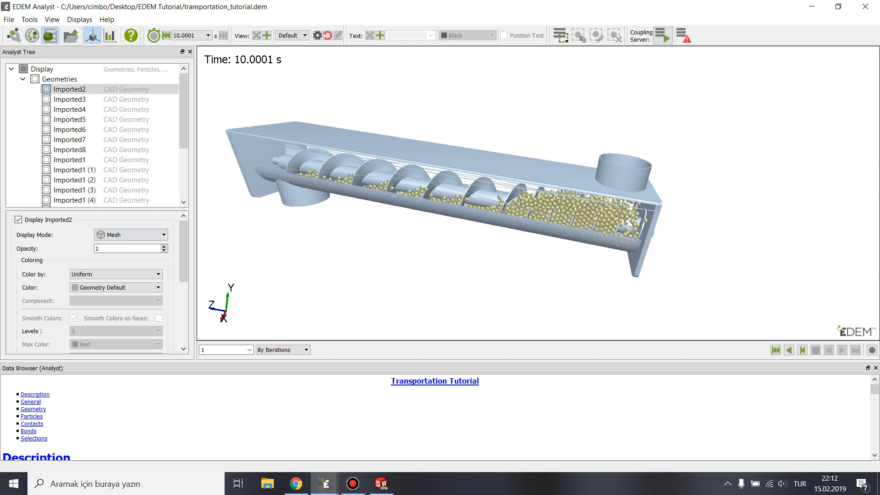
# - Rewind the results to 0 s and play the particle flow through the screw from the beginning
pyautogui.moveTo(548, 146); pyautogui.dragTo(614, 111)
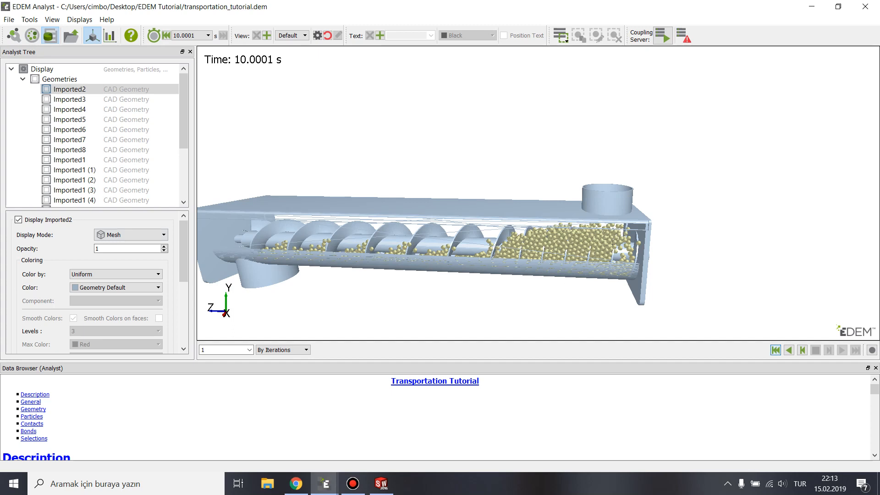
pyautogui.click(774, 350)
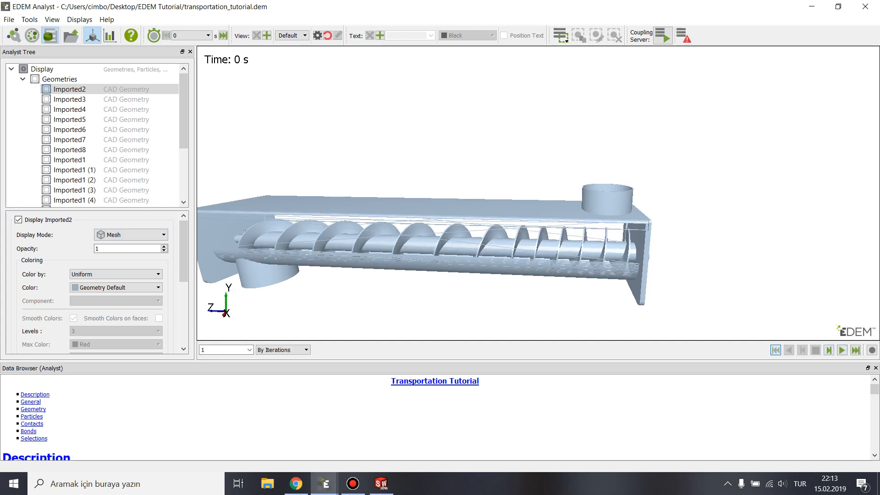
pyautogui.click(841, 349)
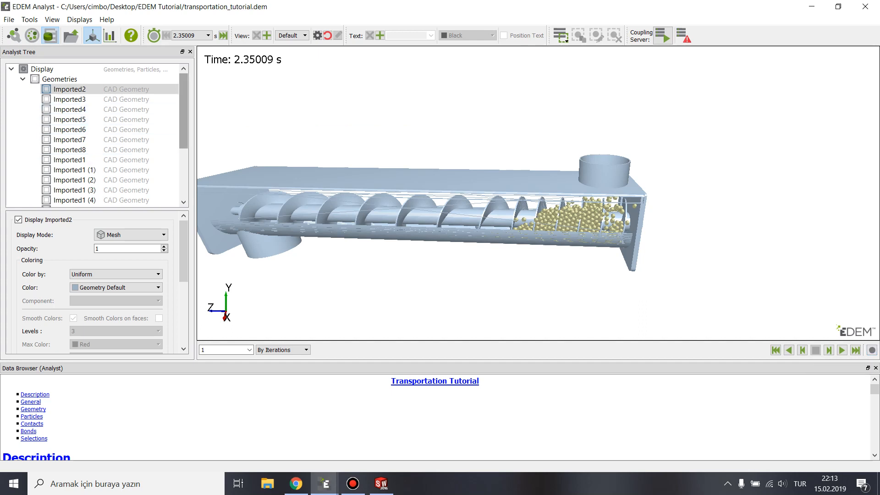
# - Open the display settings of the Particle entry under Particles and look through the available options
pyautogui.scroll(-2, 96, 135)
pyautogui.scroll(-1, 92, 138)
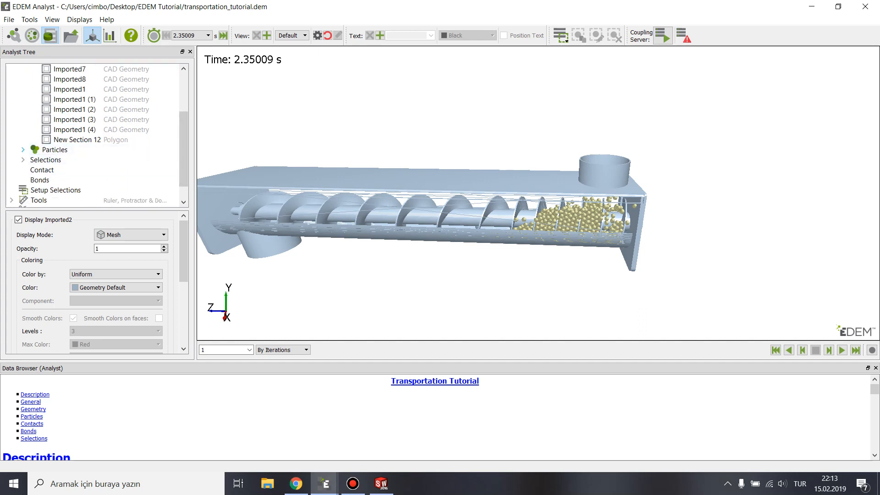
pyautogui.click(23, 149)
pyautogui.click(64, 159)
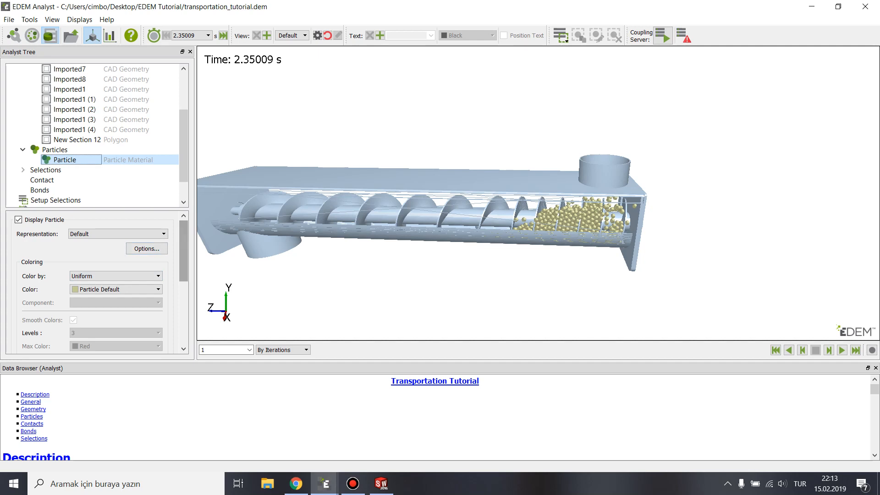
pyautogui.scroll(-5, 96, 282)
pyautogui.scroll(5, 97, 282)
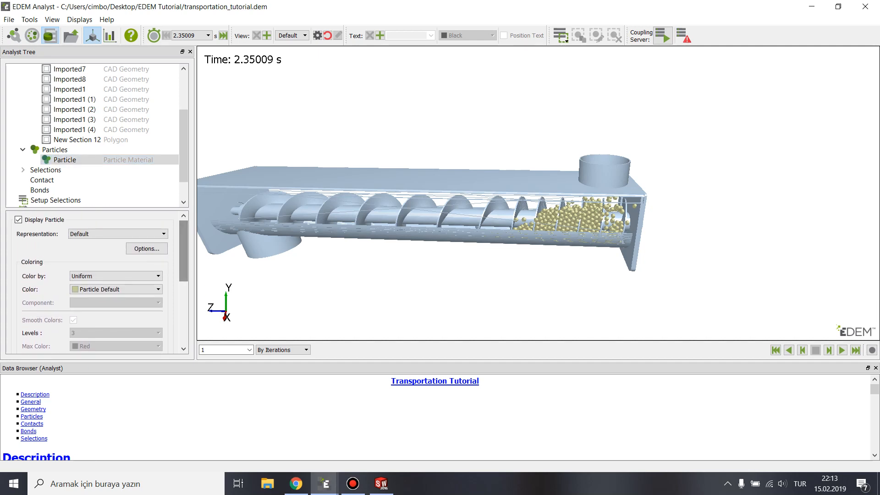
# - Color the particles by Compressive Force, keeping the Default representation
pyautogui.click(117, 234)
pyautogui.click(118, 234)
pyautogui.click(116, 289)
pyautogui.click(115, 289)
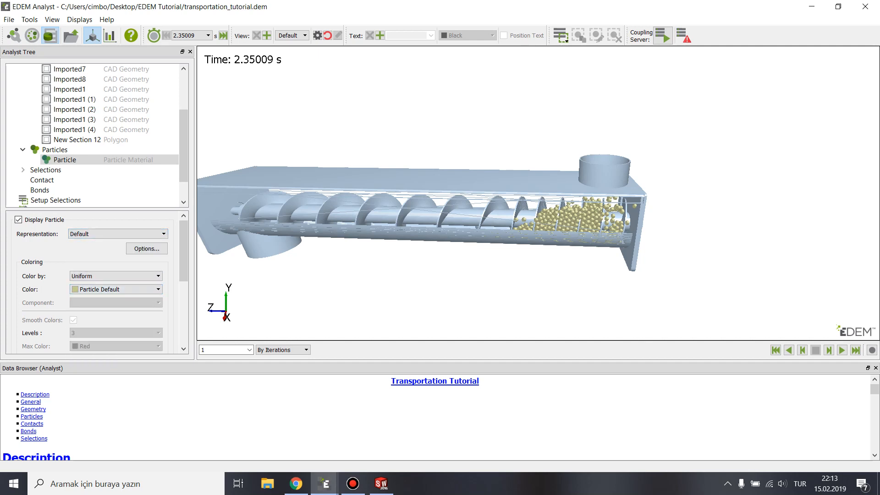
pyautogui.click(115, 275)
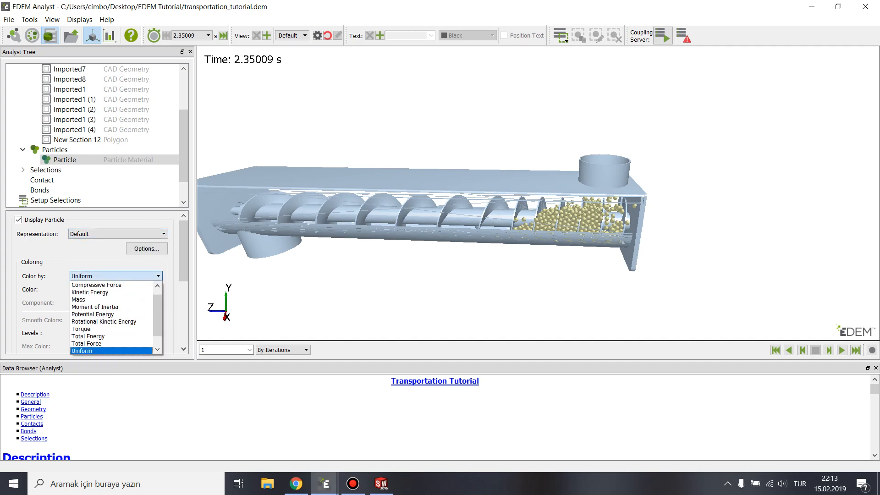
pyautogui.scroll(-1, 110, 299)
pyautogui.scroll(1, 110, 299)
pyautogui.click(109, 291)
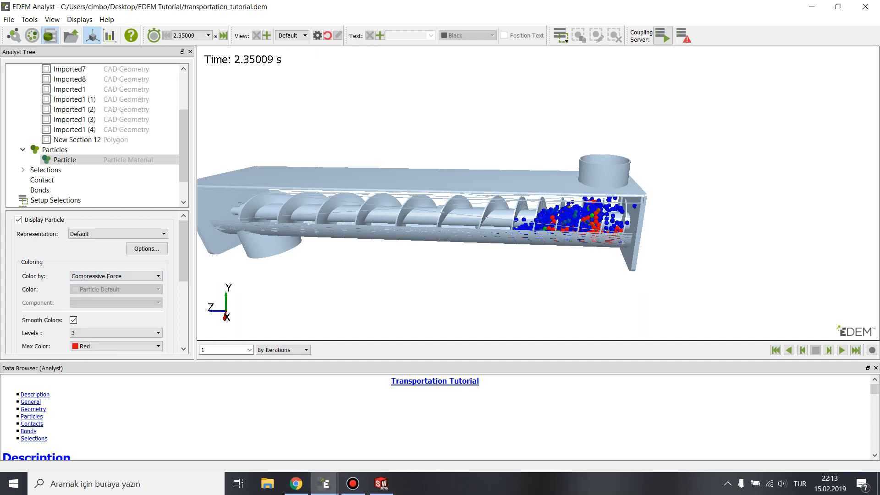
# - Set the maximum value of the compressive force color scale to 25 N with its automatic update off
pyautogui.scroll(-3, 92, 281)
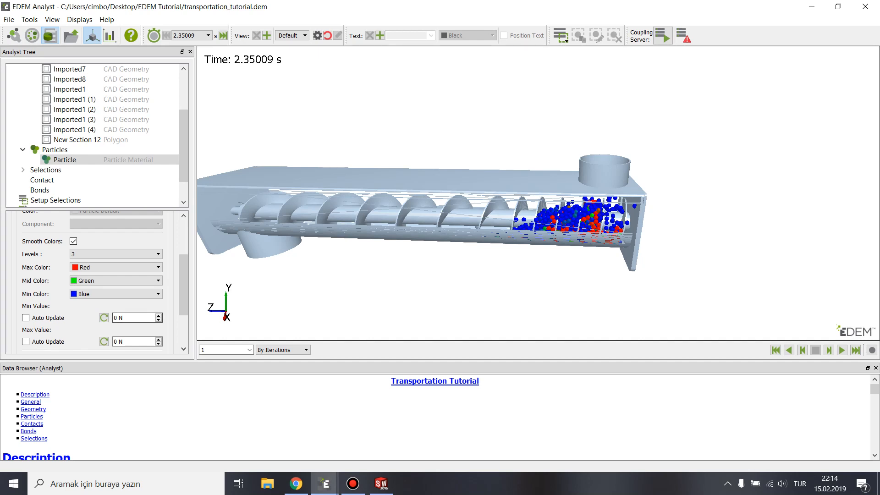
pyautogui.click(26, 342)
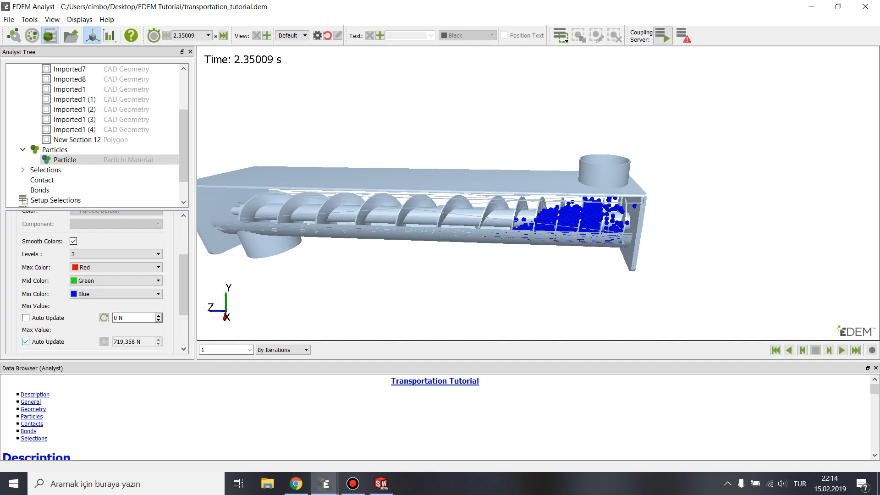
pyautogui.click(25, 342)
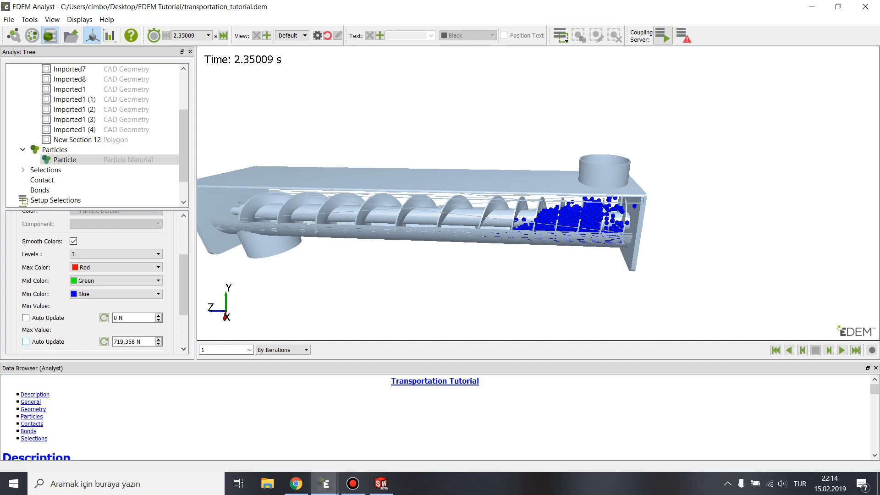
pyautogui.doubleClick(123, 341)
pyautogui.write('25')
# - Resume playback and look closely at the compressive force colors of the particles below the inlet
pyautogui.click(841, 350)
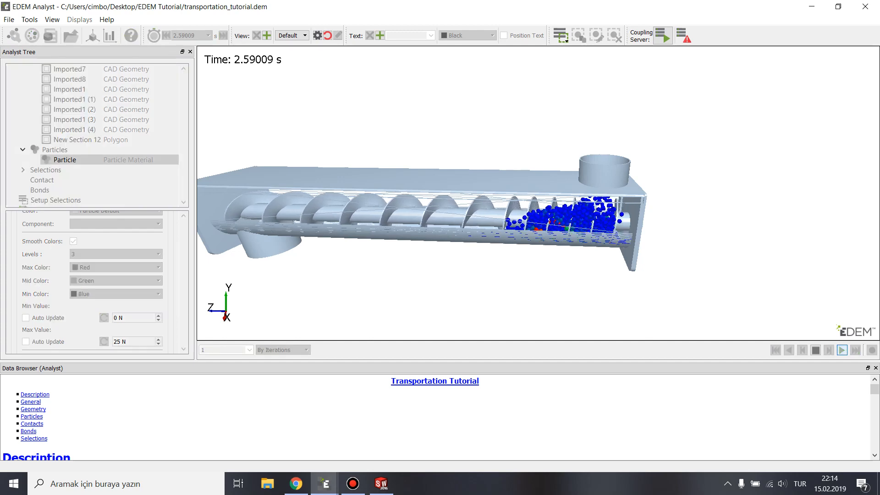
pyautogui.scroll(5, 538, 192)
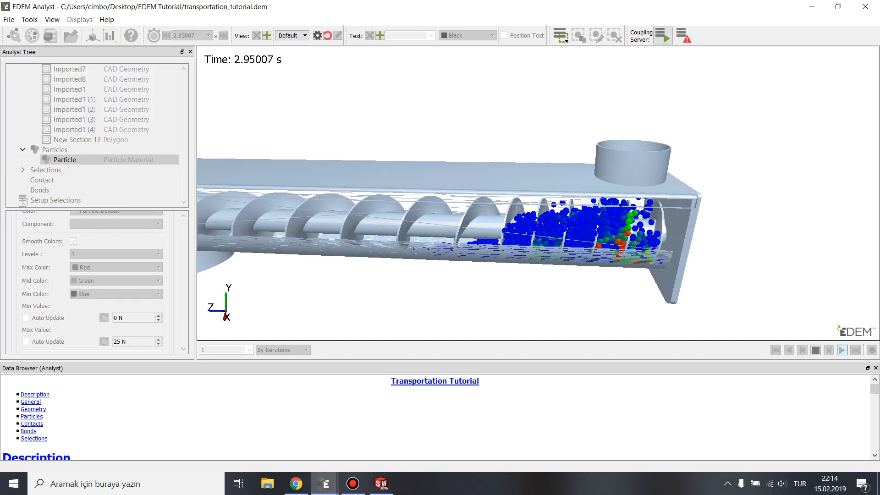
pyautogui.scroll(1, 538, 193)
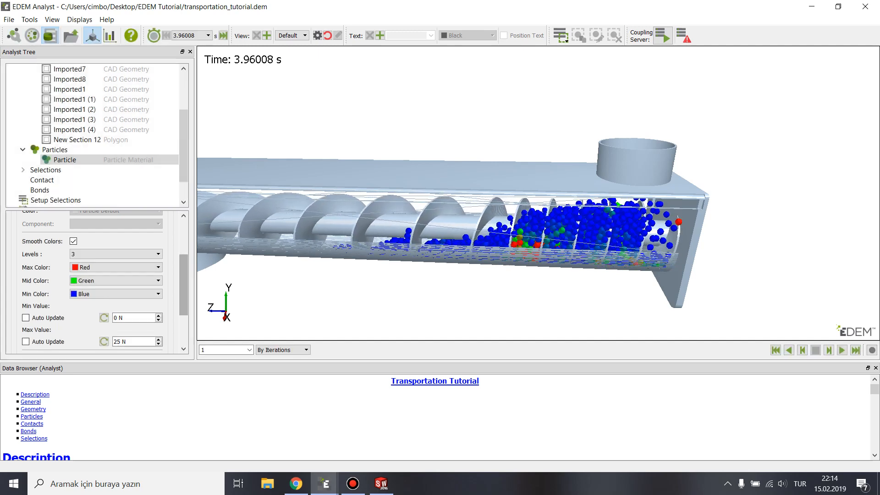
# - Change the particle coloring from Compressive Force to Velocity
pyautogui.scroll(5, 92, 281)
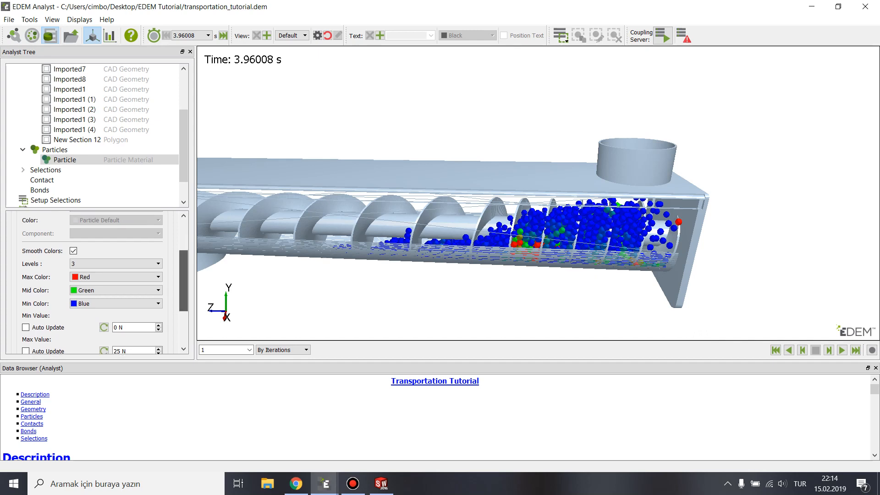
pyautogui.click(115, 266)
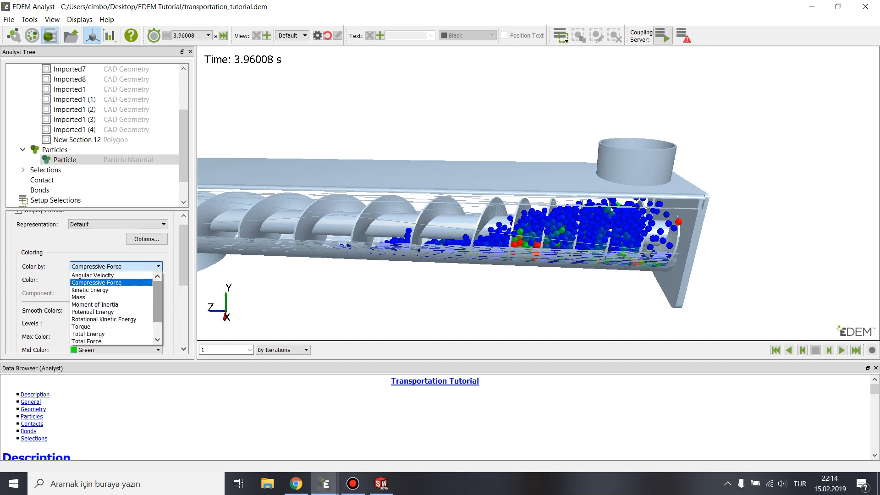
pyautogui.scroll(-1, 112, 308)
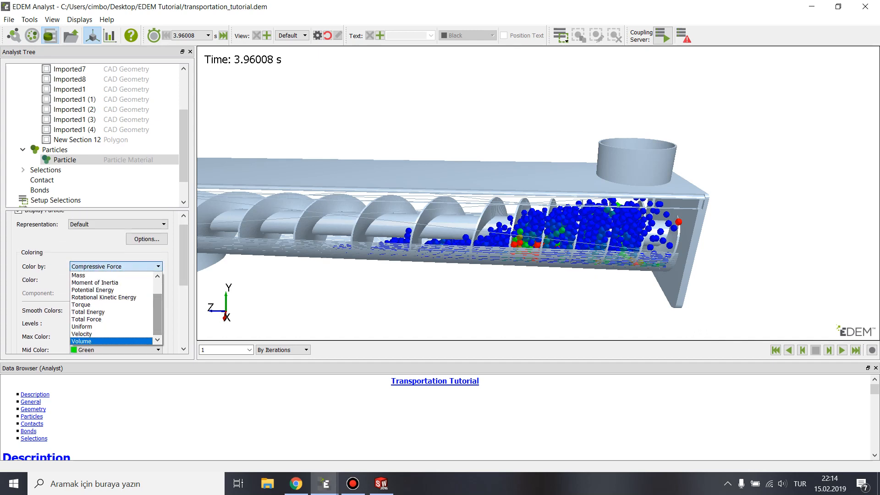
pyautogui.click(82, 334)
pyautogui.scroll(-5, 91, 281)
pyautogui.scroll(-3, 91, 281)
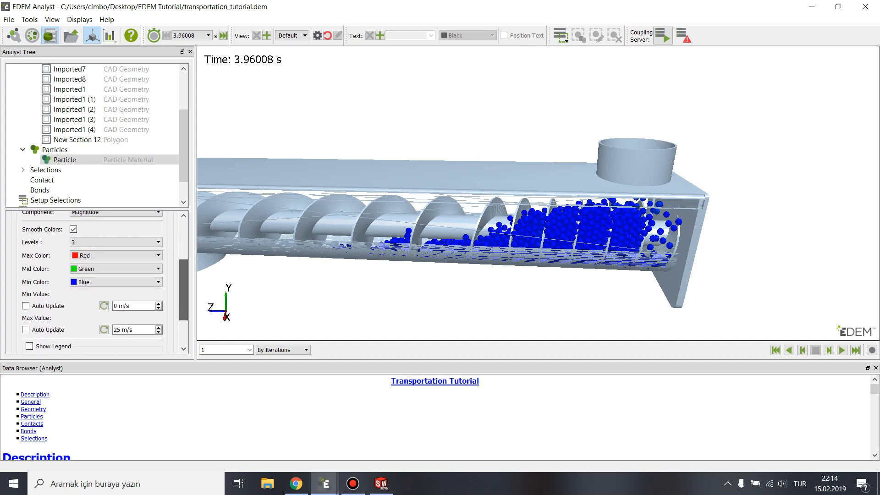
# - Refresh the maximum value of the velocity color scale from the results and continue the playback
pyautogui.click(104, 330)
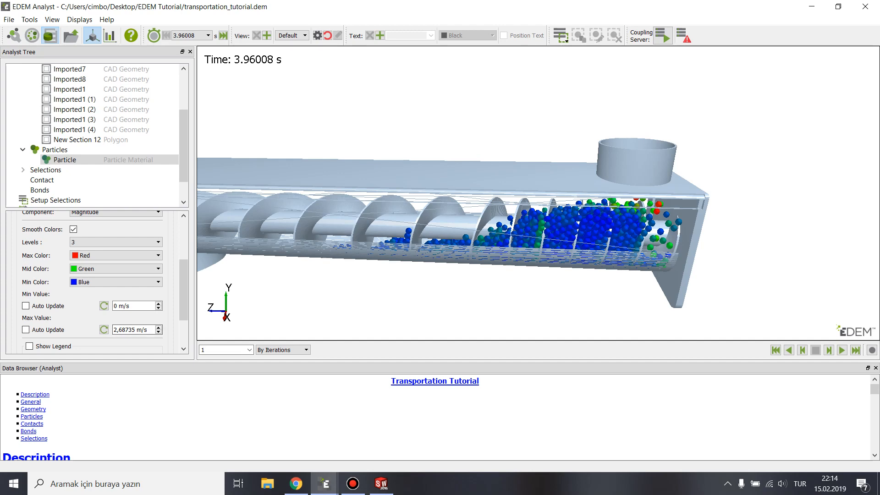
pyautogui.click(841, 350)
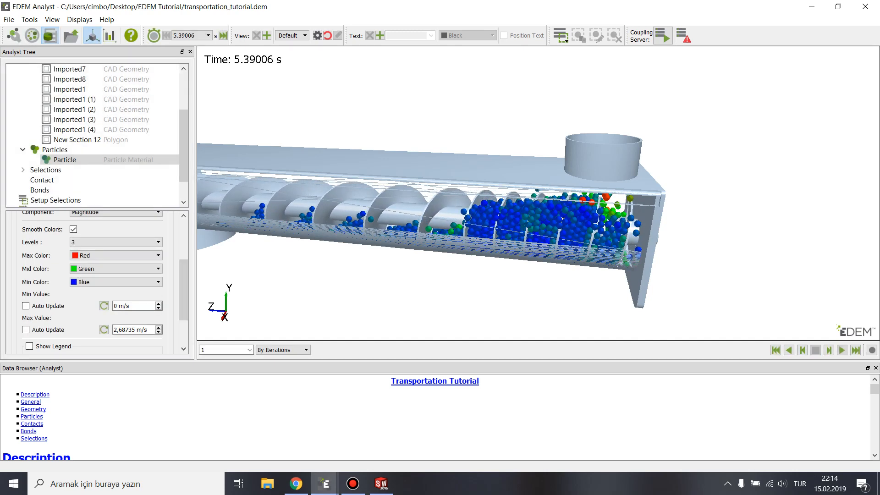
pyautogui.moveTo(184, 289); pyautogui.dragTo(183, 272)
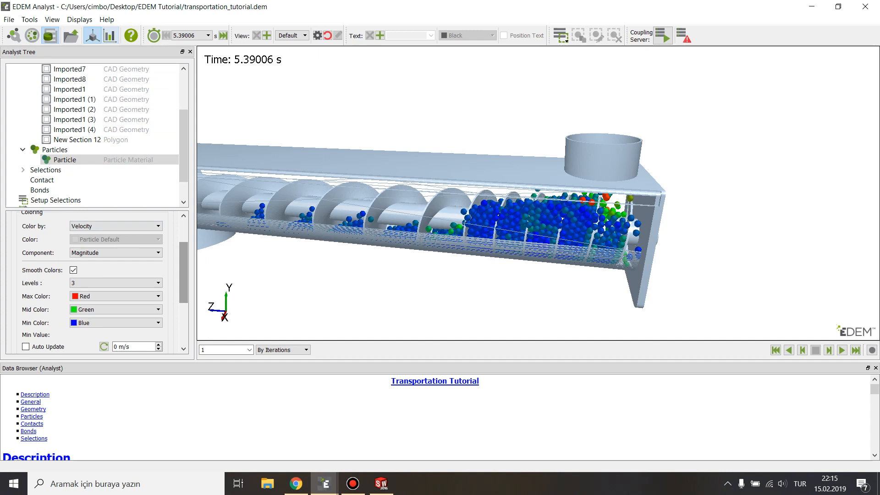
# - Start a line graph for all particles with Torque as the Y-axis primary attribute
pyautogui.click(110, 36)
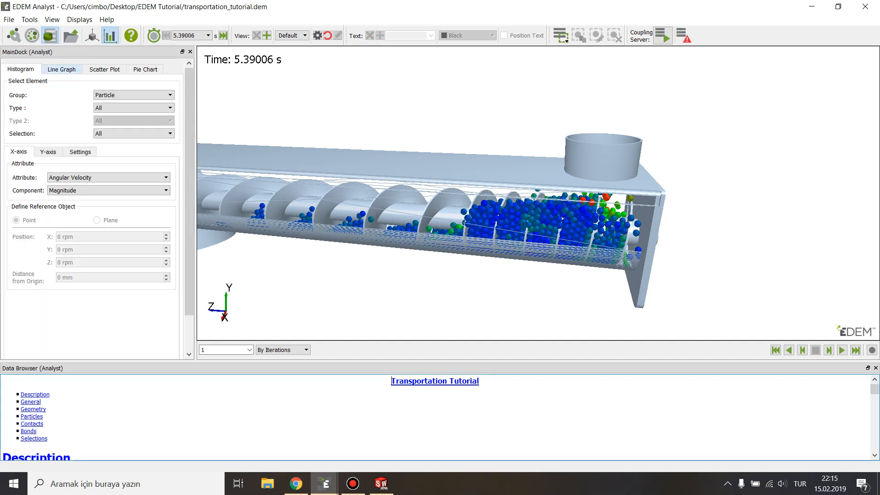
pyautogui.click(62, 69)
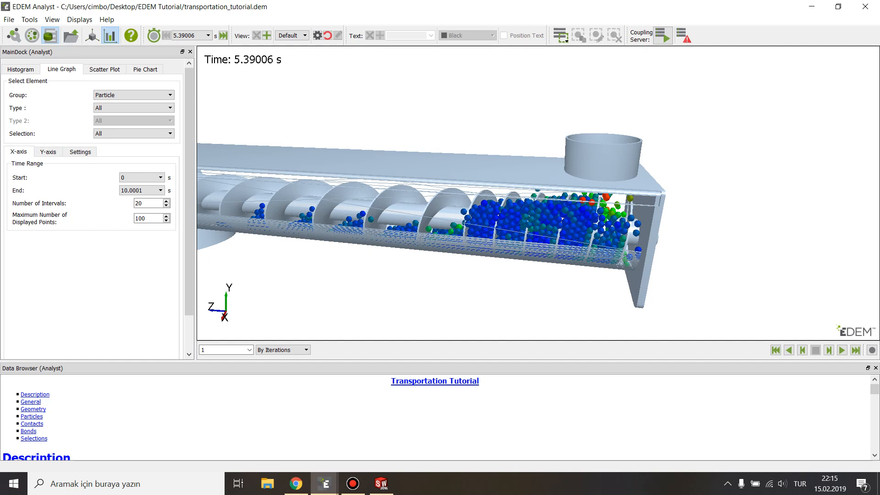
pyautogui.click(47, 152)
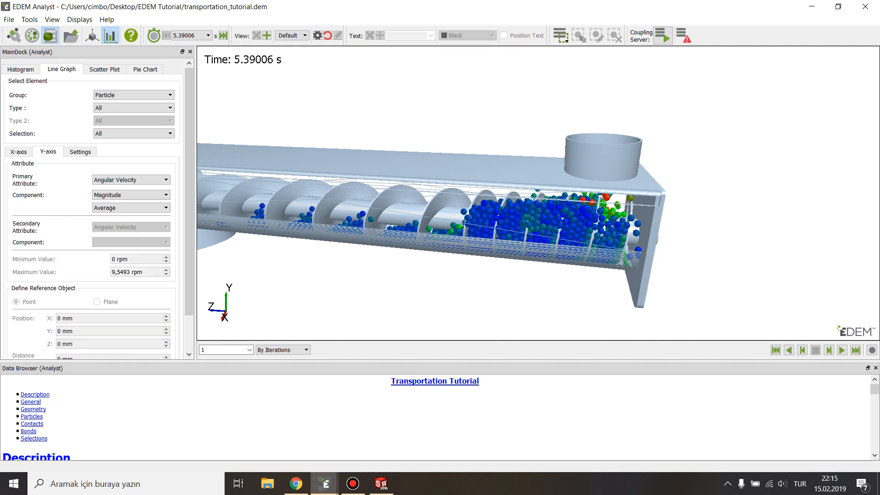
pyautogui.click(131, 179)
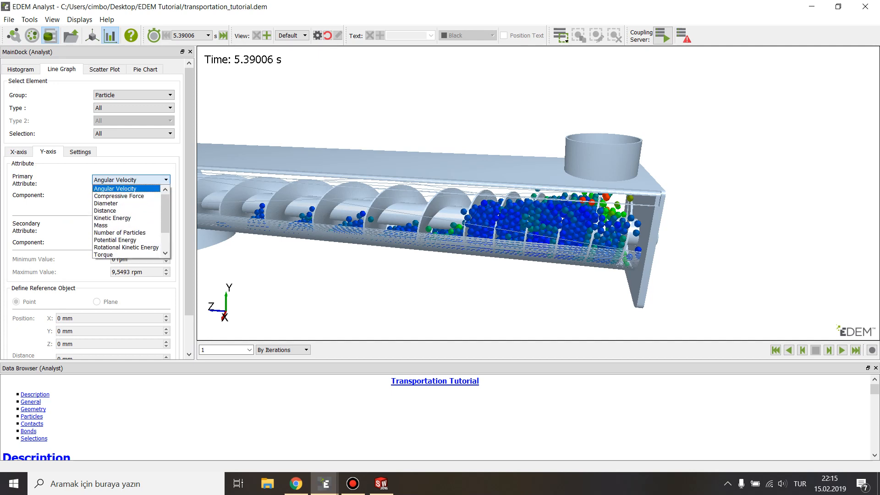
pyautogui.moveTo(165, 213); pyautogui.dragTo(165, 230)
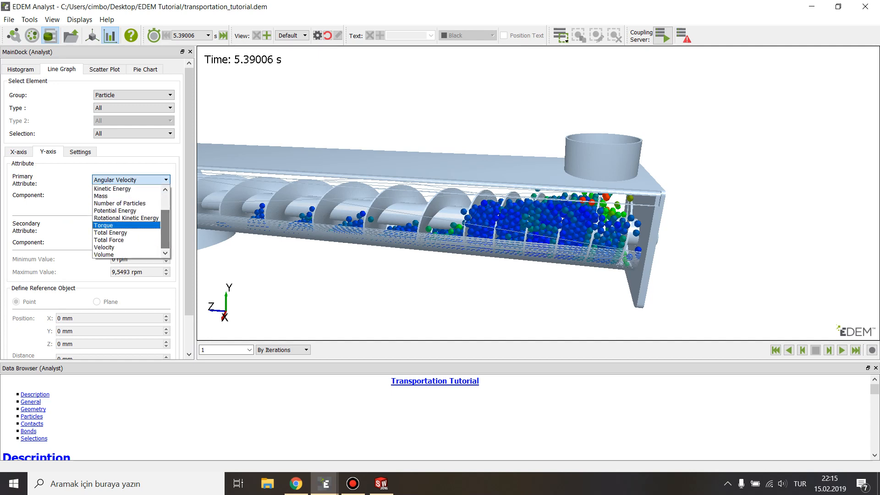
pyautogui.click(123, 225)
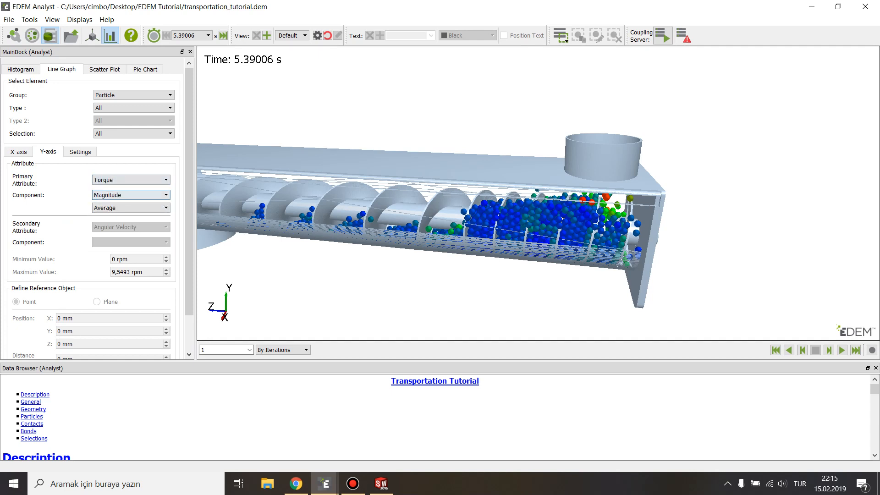
# - Create the line graph of average torque magnitude over time, keeping the Magnitude component
pyautogui.click(131, 195)
pyautogui.click(131, 204)
pyautogui.click(131, 208)
pyautogui.click(130, 208)
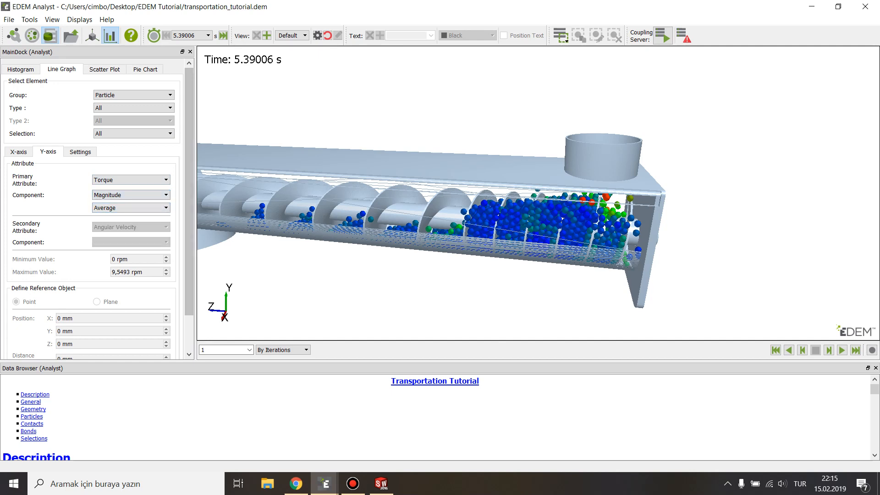
pyautogui.scroll(-2, 189, 206)
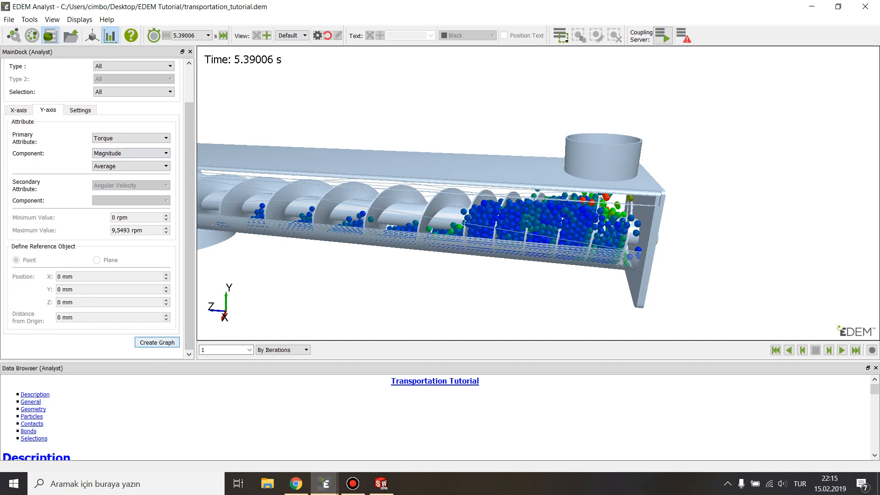
pyautogui.click(157, 343)
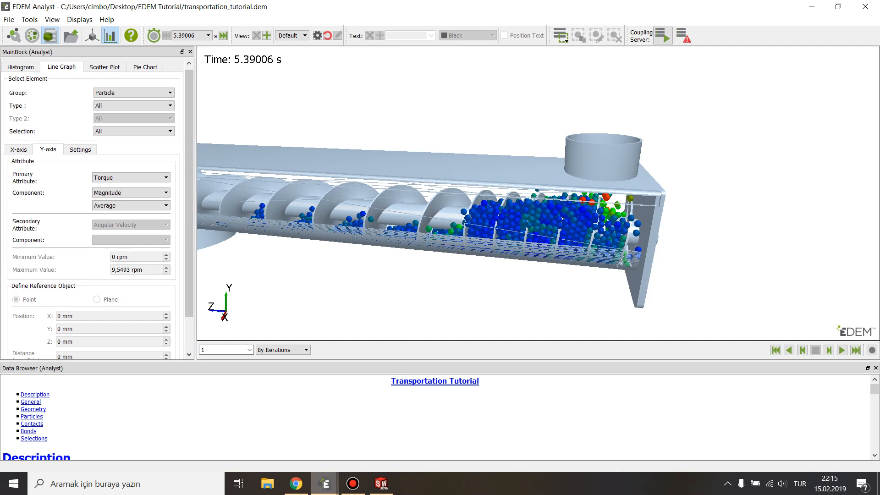
pyautogui.click(324, 484)
pyautogui.click(448, 431)
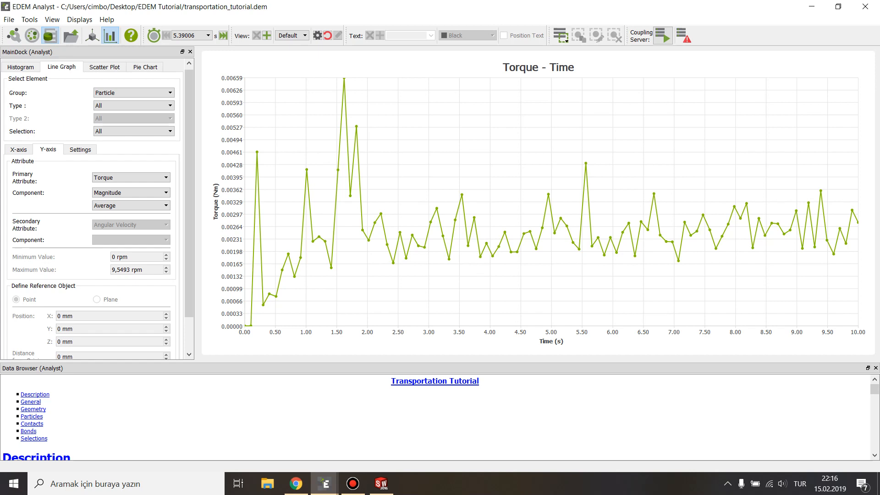
# - Switch the torque statistic from Average to Total and create the graph again
pyautogui.click(131, 205)
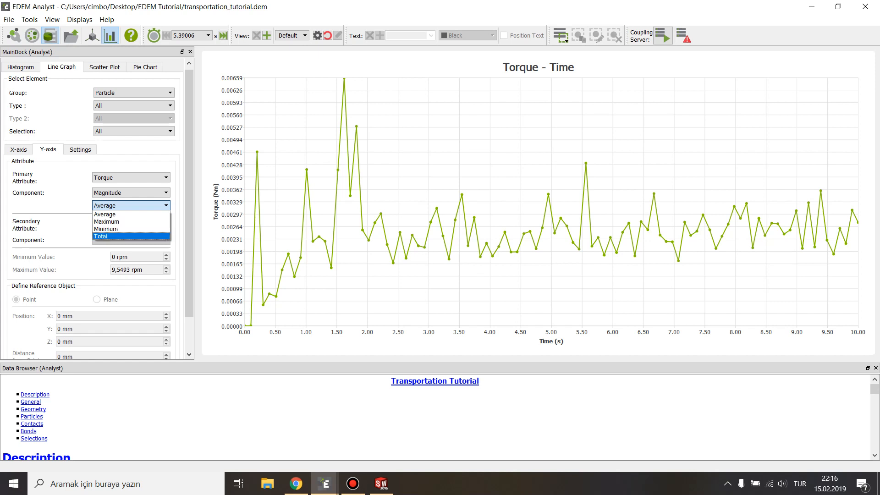
pyautogui.click(131, 205)
pyautogui.click(131, 205)
pyautogui.click(131, 205)
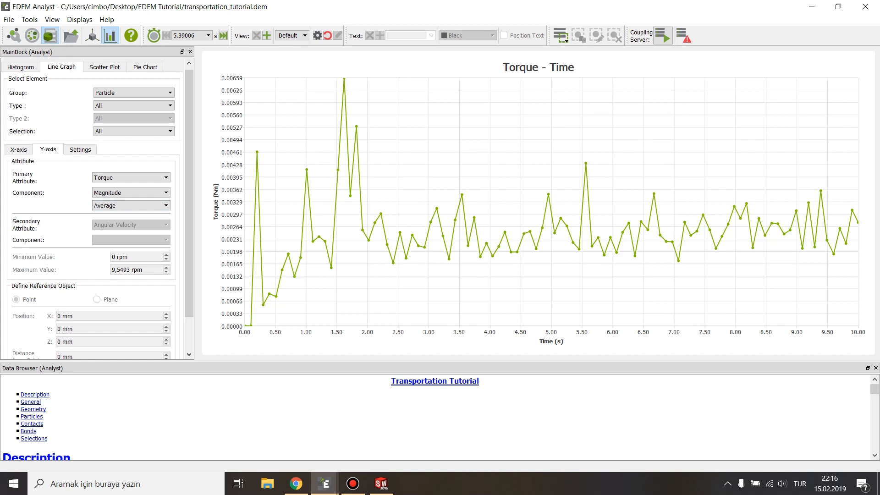
pyautogui.click(130, 205)
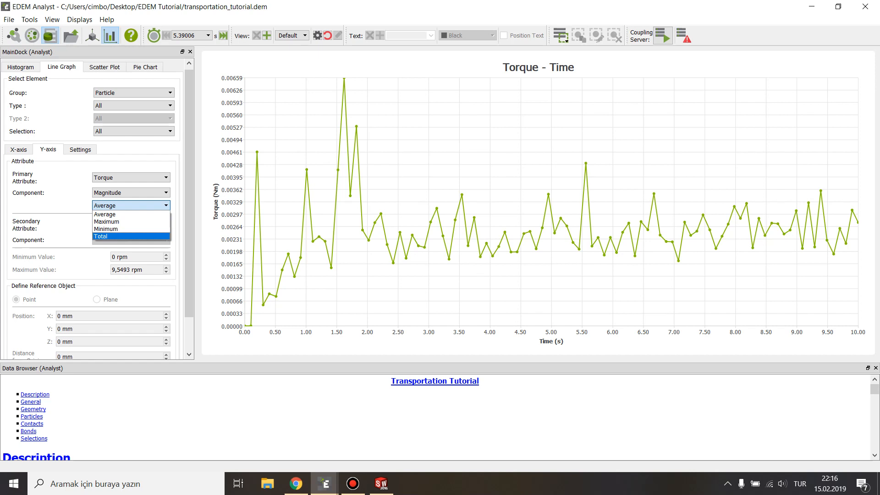
pyautogui.click(131, 236)
pyautogui.scroll(-2, 131, 236)
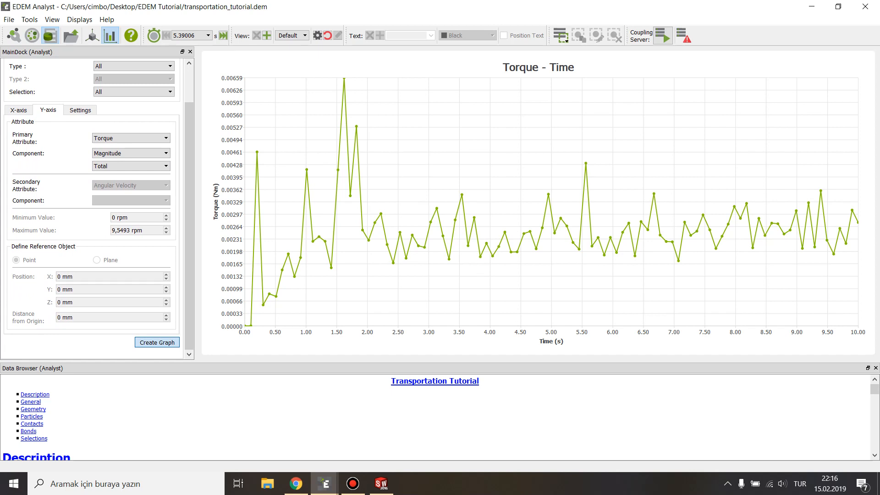
pyautogui.click(156, 342)
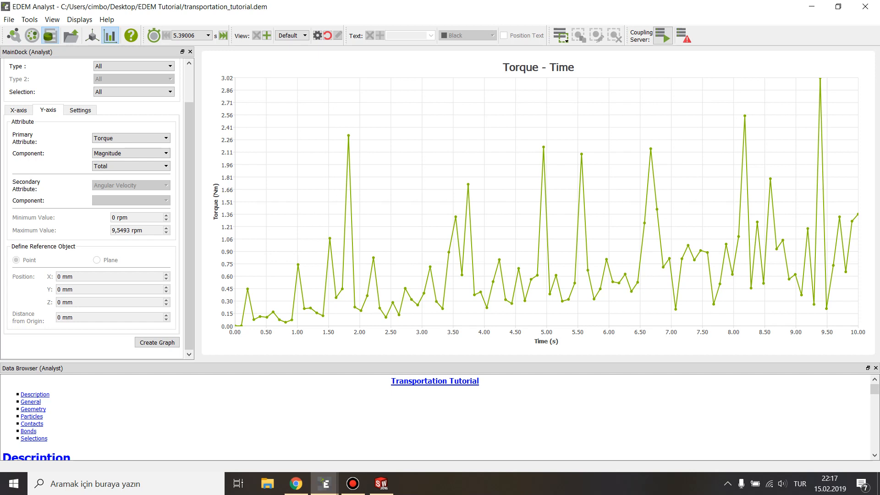
# - Set the line graph's primary Y-axis attribute to Compressive Force
pyautogui.click(130, 166)
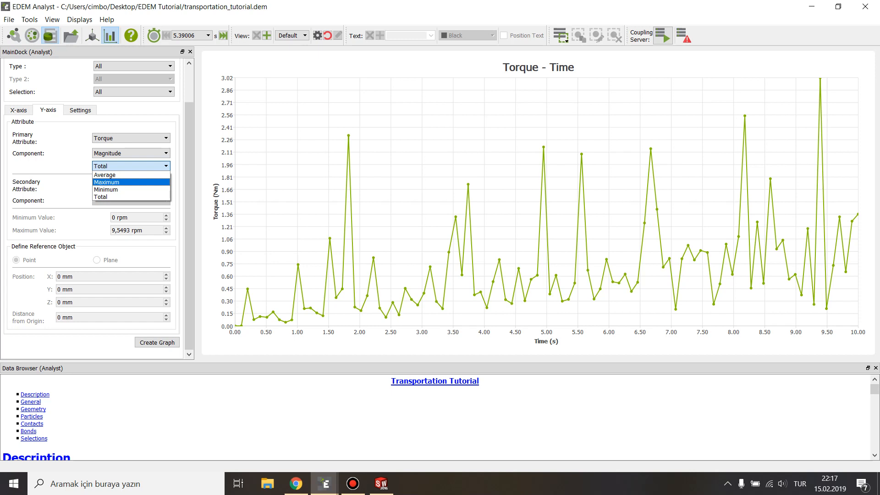
pyautogui.click(130, 138)
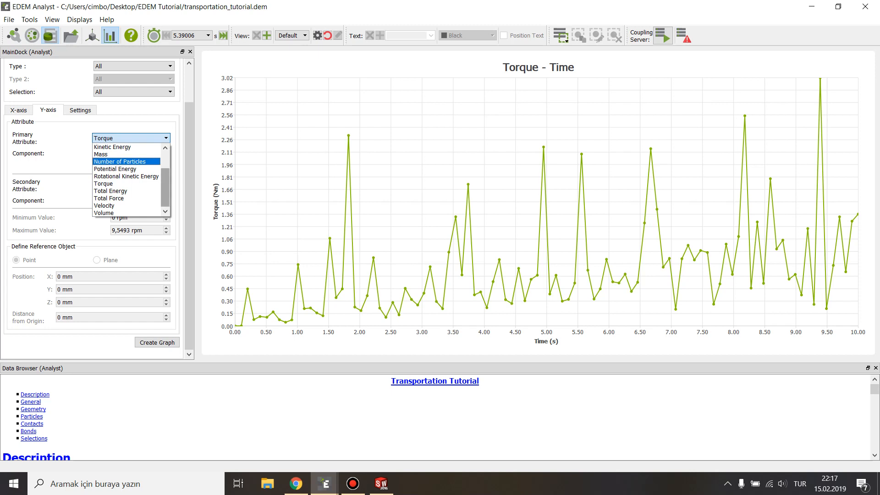
pyautogui.moveTo(165, 187); pyautogui.dragTo(165, 161)
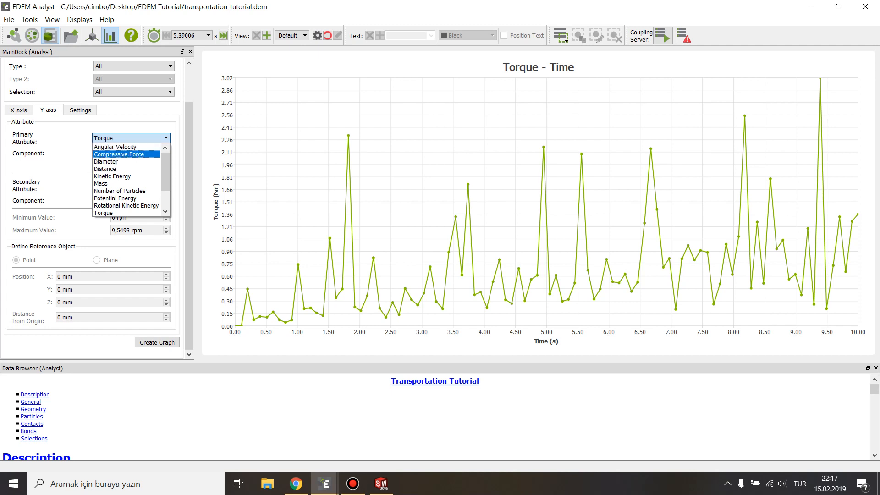
pyautogui.click(126, 154)
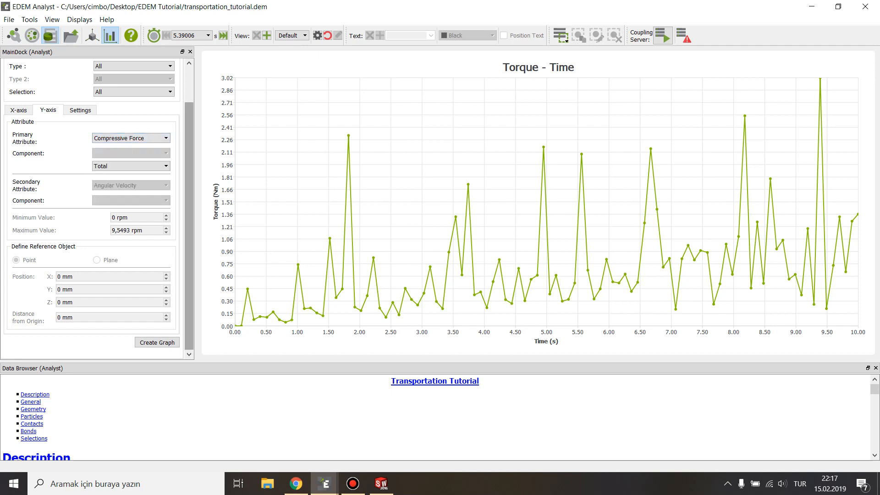
# - Check in the Creator which imported geometry is the screw, and return to the Analyst's graph setup
pyautogui.scroll(3, 96, 206)
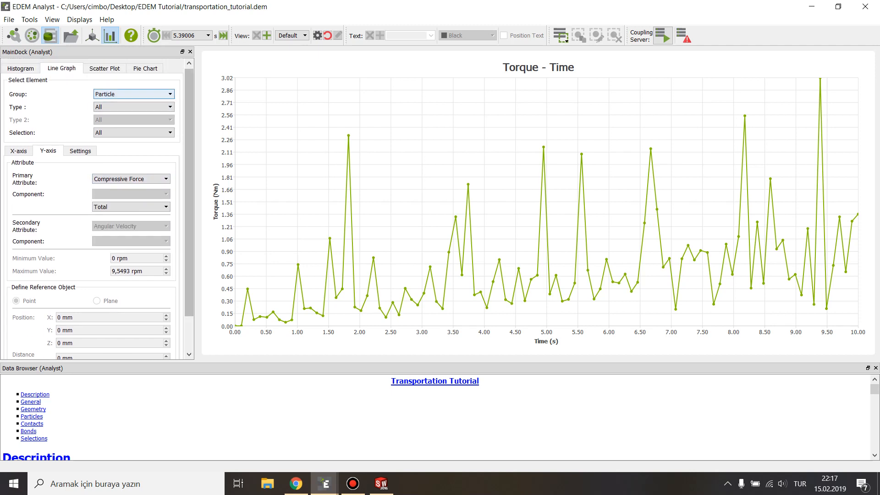
pyautogui.click(133, 94)
pyautogui.click(133, 101)
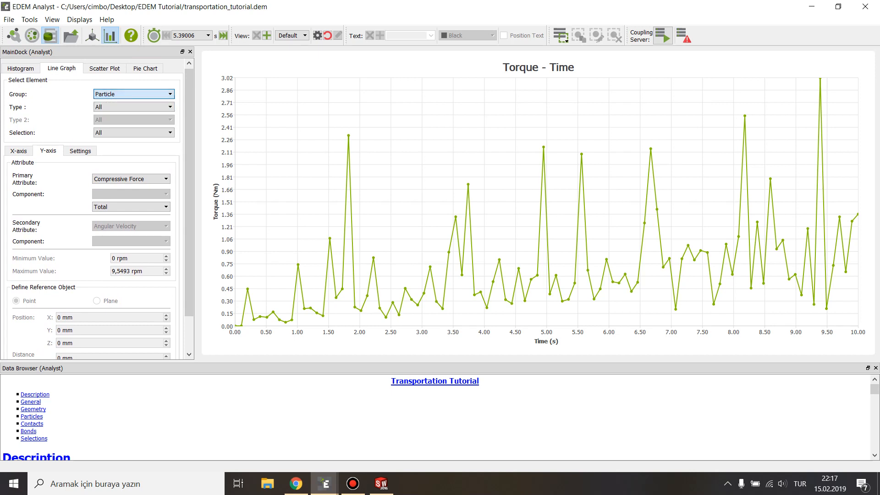
pyautogui.click(133, 94)
pyautogui.click(133, 93)
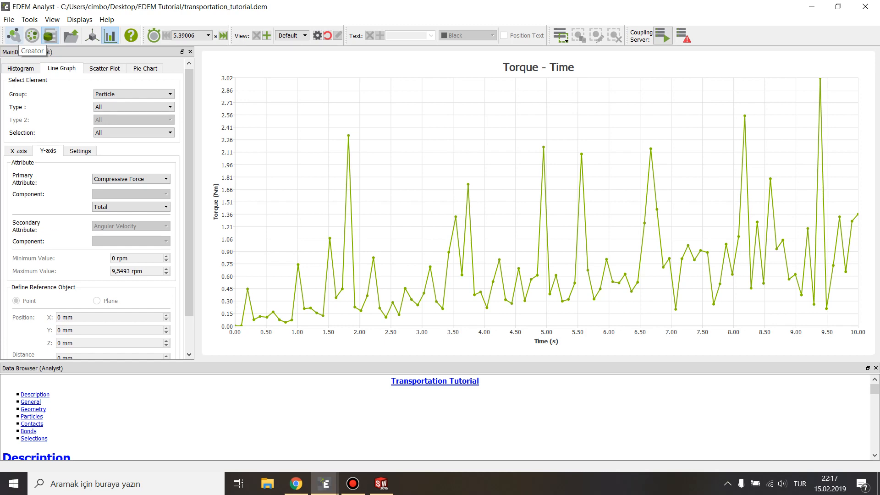
pyautogui.click(13, 35)
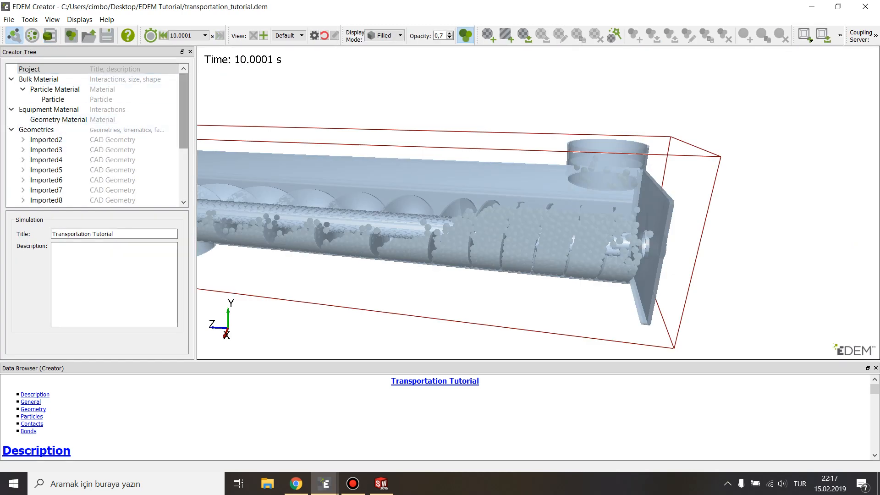
pyautogui.scroll(-1, 91, 138)
pyautogui.click(46, 159)
pyautogui.click(46, 180)
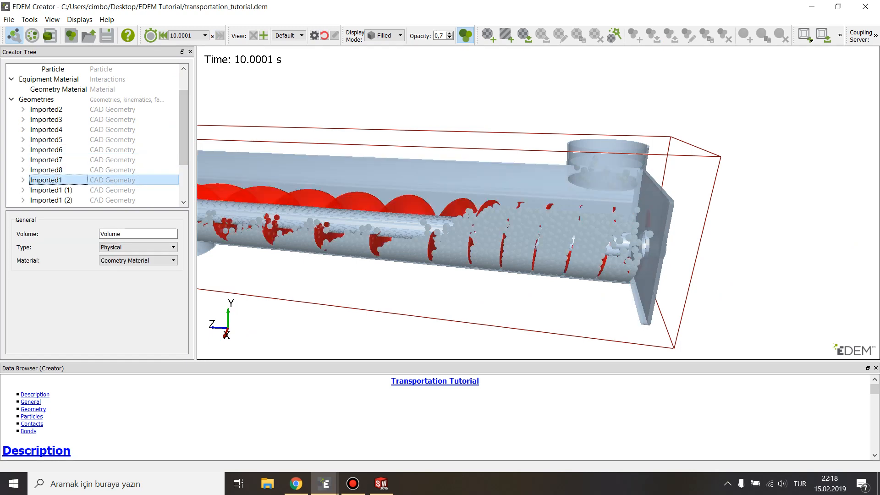
pyautogui.scroll(-3, 539, 203)
pyautogui.scroll(-2, 538, 203)
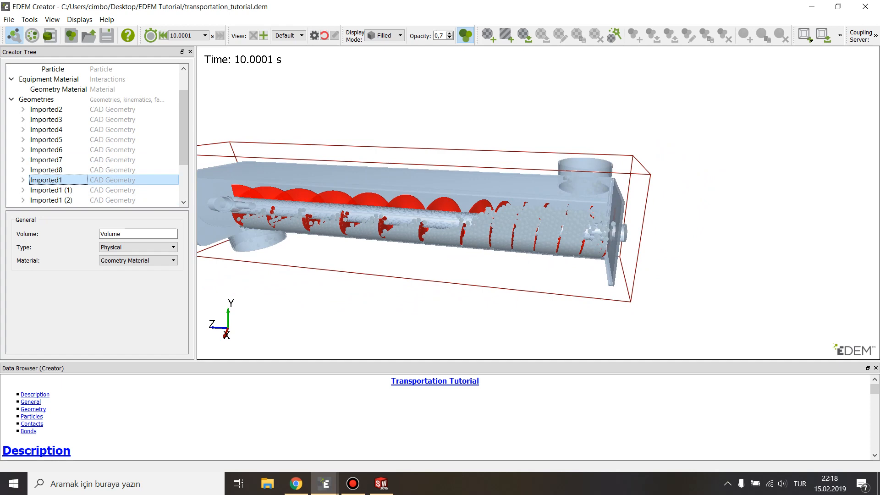
pyautogui.click(49, 35)
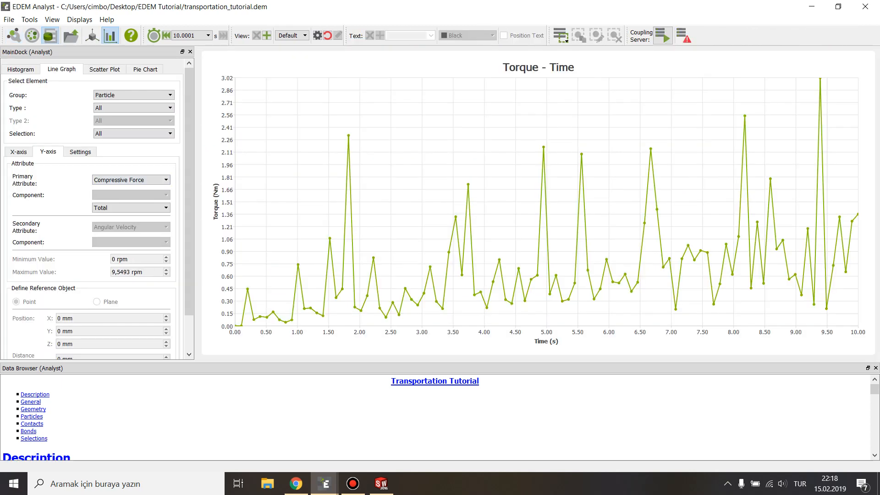
# - Set the line graph's element group to Geometry and its section to Imported1
pyautogui.click(133, 95)
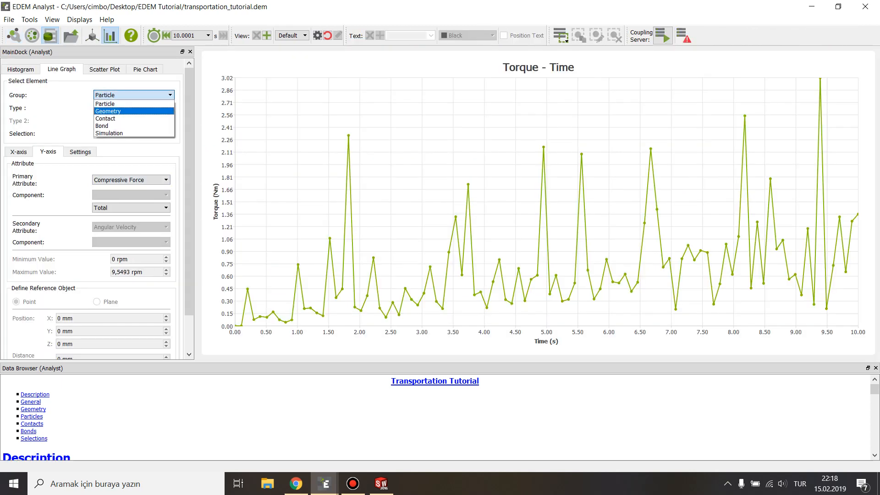
pyautogui.click(108, 111)
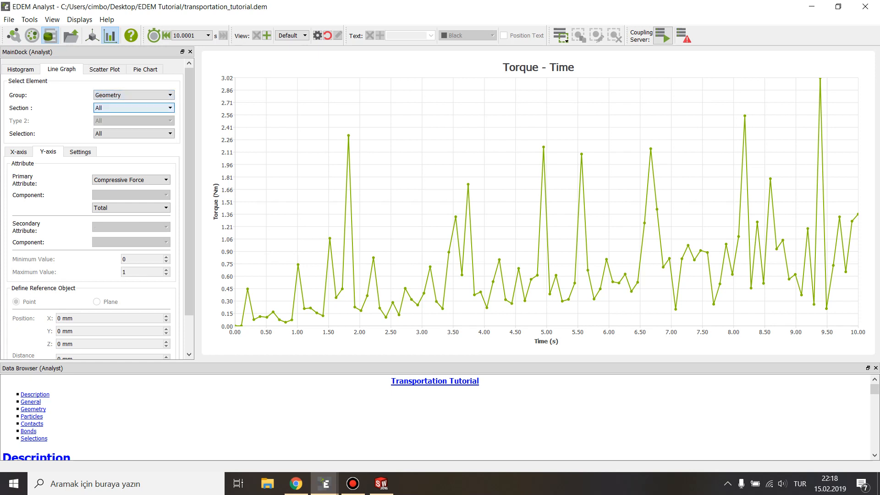
pyautogui.click(133, 108)
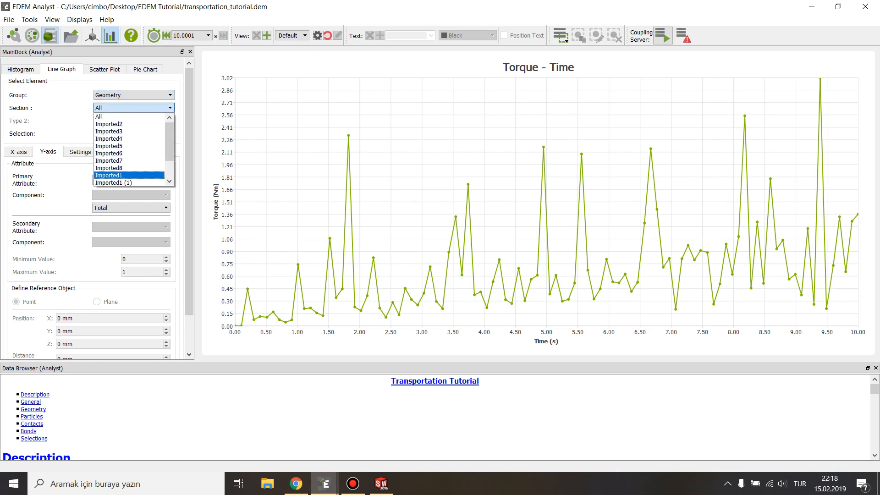
pyautogui.click(129, 175)
# - Set the compressive force statistic to Maximum and create the graph for the screw section
pyautogui.click(130, 207)
pyautogui.press('Return')
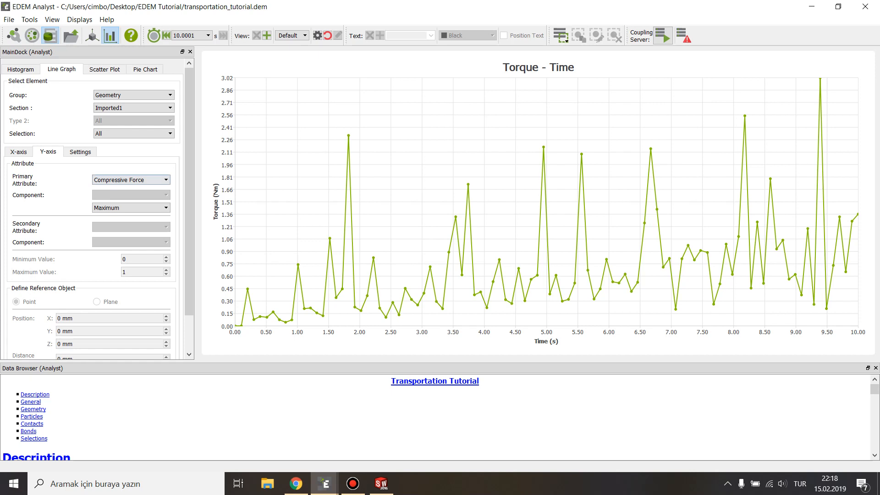
pyautogui.scroll(-2, 92, 207)
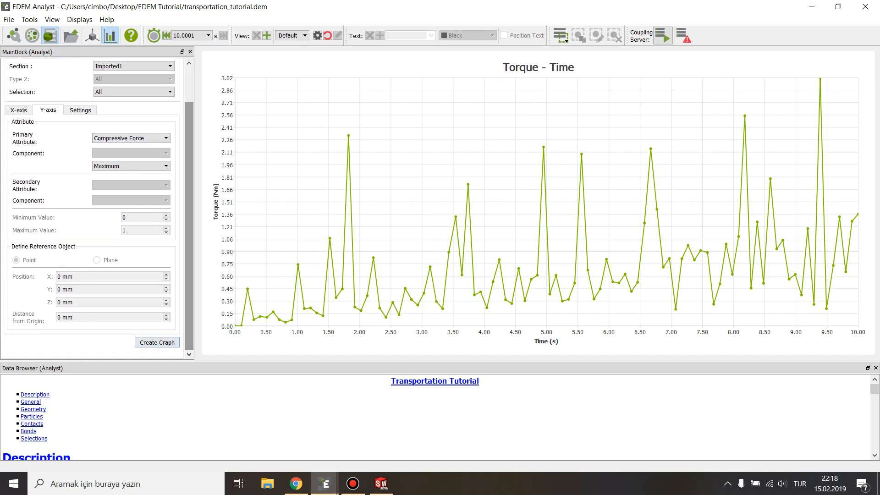
pyautogui.click(157, 342)
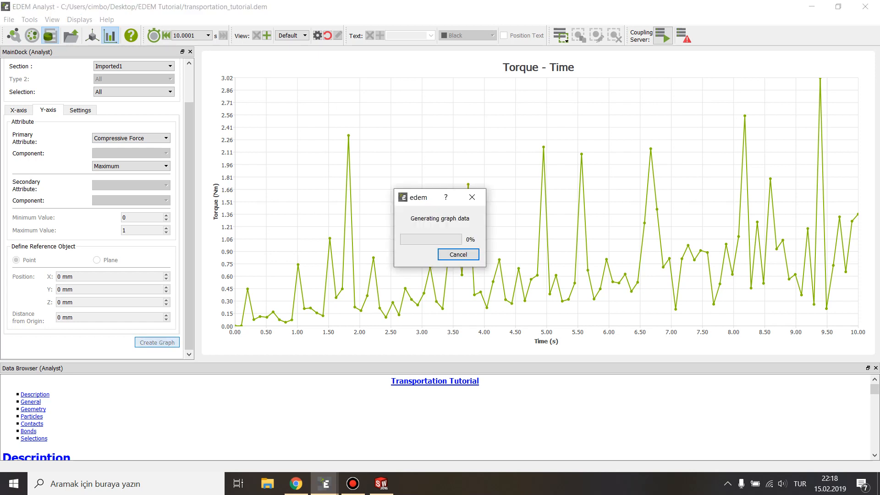
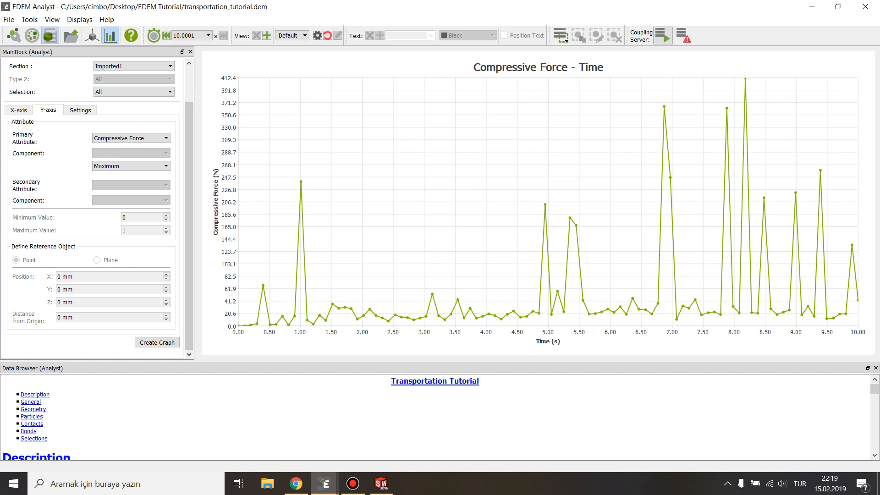
# - Review the line graph's time range settings and return to the 3D view of the conveyor
pyautogui.click(18, 110)
pyautogui.scroll(2, 48, 110)
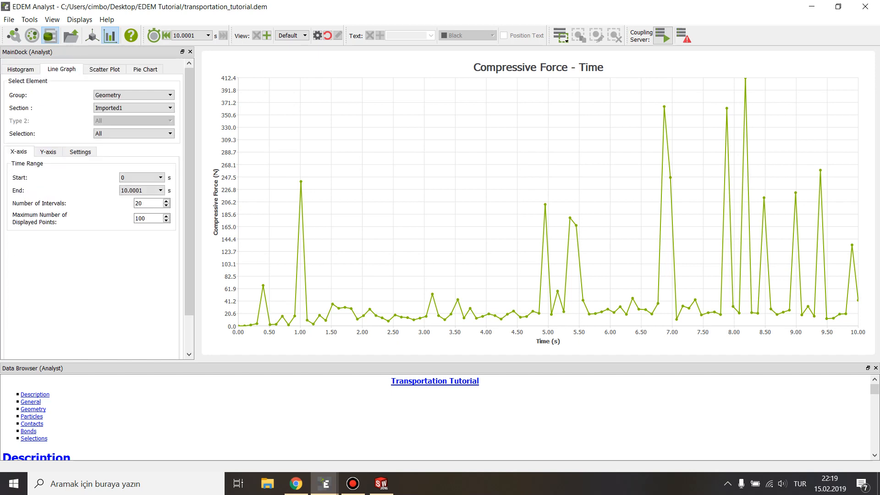
pyautogui.click(21, 69)
pyautogui.click(92, 35)
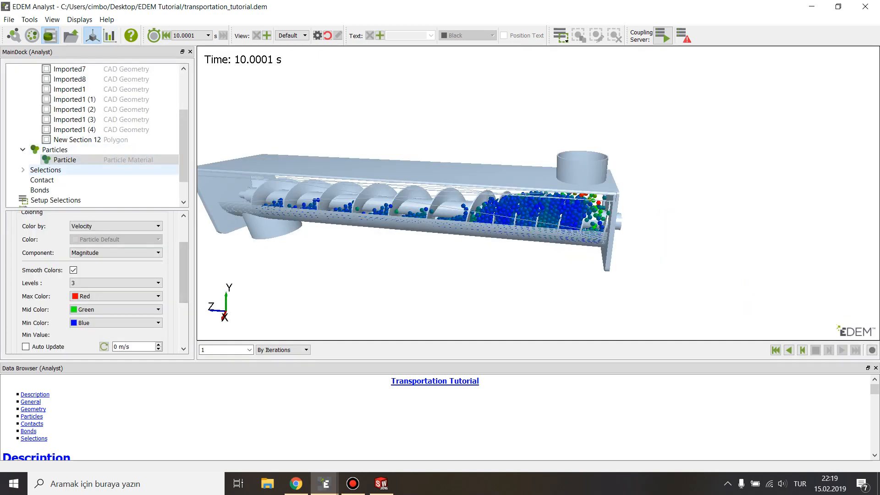
# - Expand the Selections group in the Analyst and review the particle's display settings
pyautogui.moveTo(183, 165); pyautogui.dragTo(183, 104)
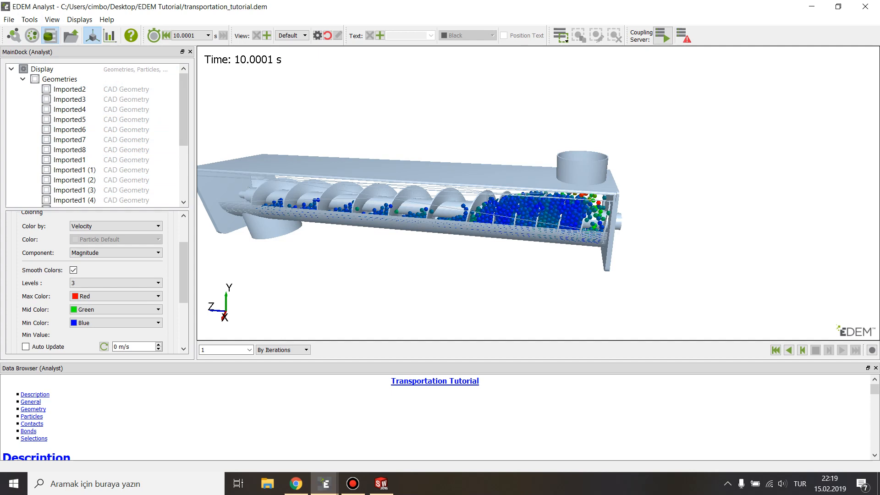
pyautogui.moveTo(183, 110); pyautogui.dragTo(183, 156)
pyautogui.click(22, 149)
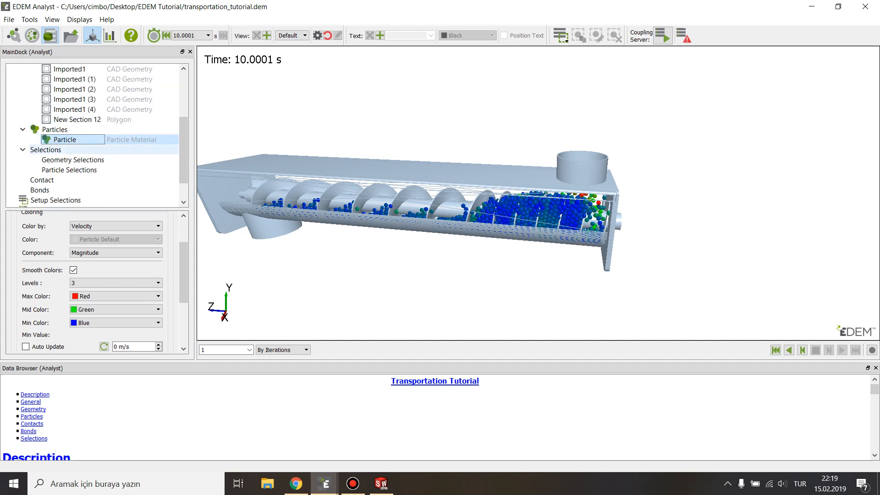
pyautogui.click(46, 150)
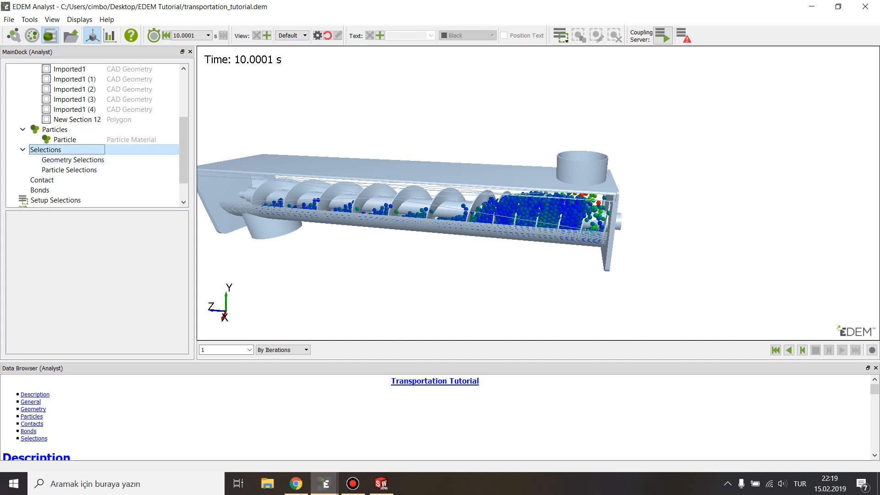
pyautogui.click(65, 139)
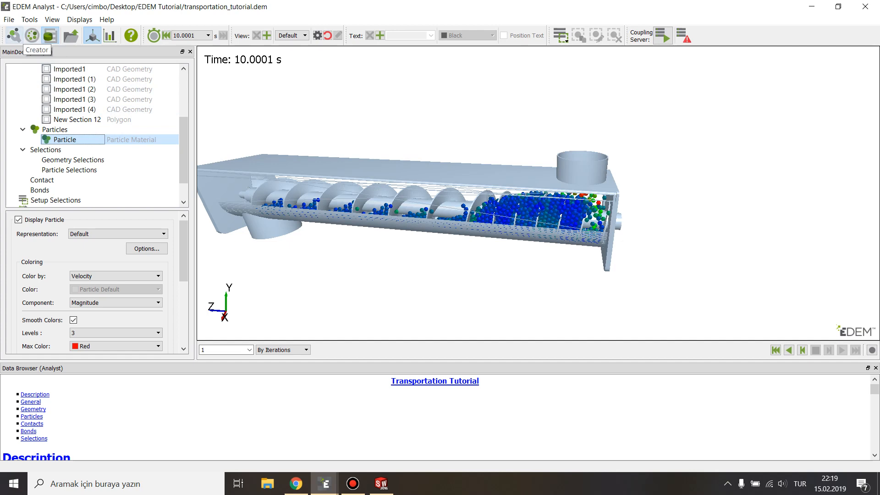
# - Switch to the Creator and set the particle's physical radius to 15 mm
pyautogui.click(31, 35)
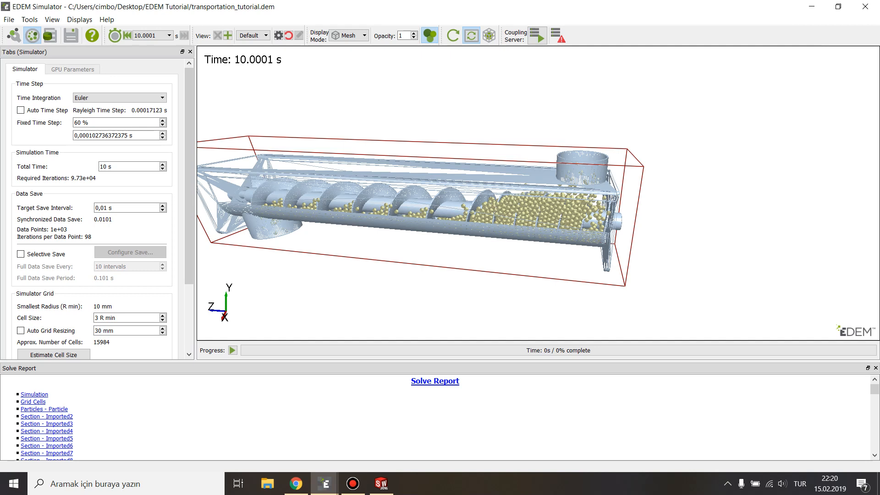
pyautogui.click(14, 35)
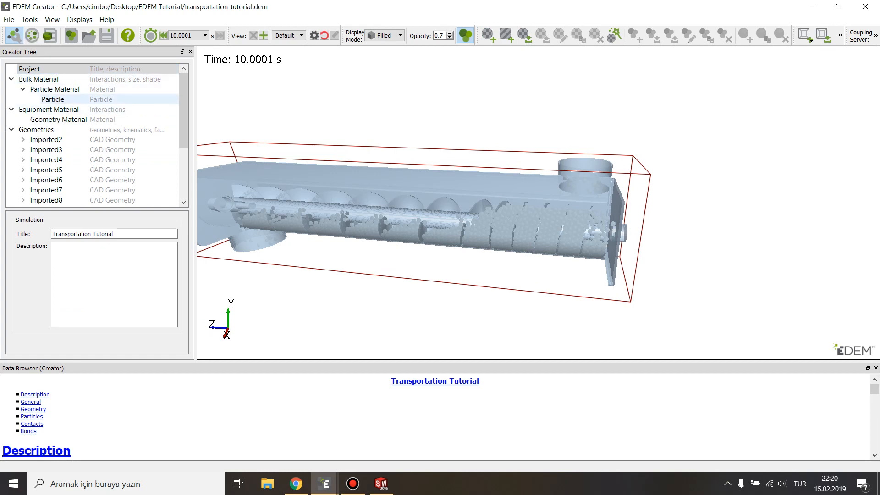
pyautogui.click(52, 99)
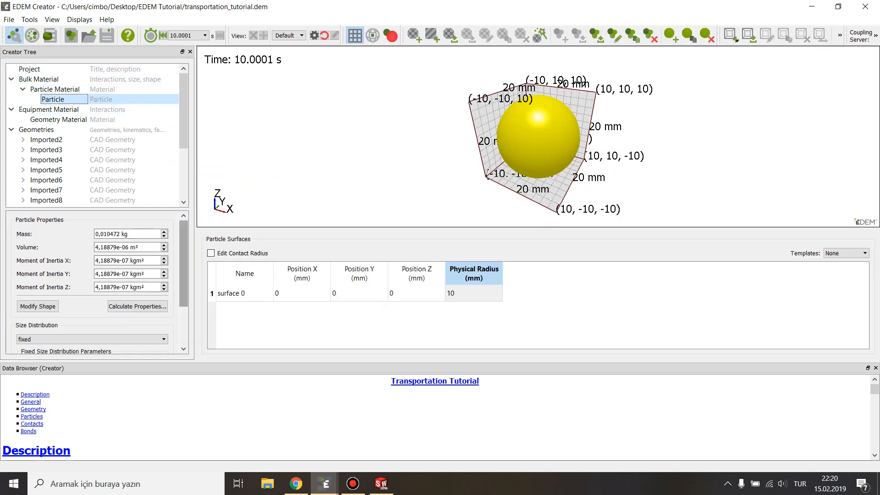
pyautogui.doubleClick(473, 293)
pyautogui.click(474, 293)
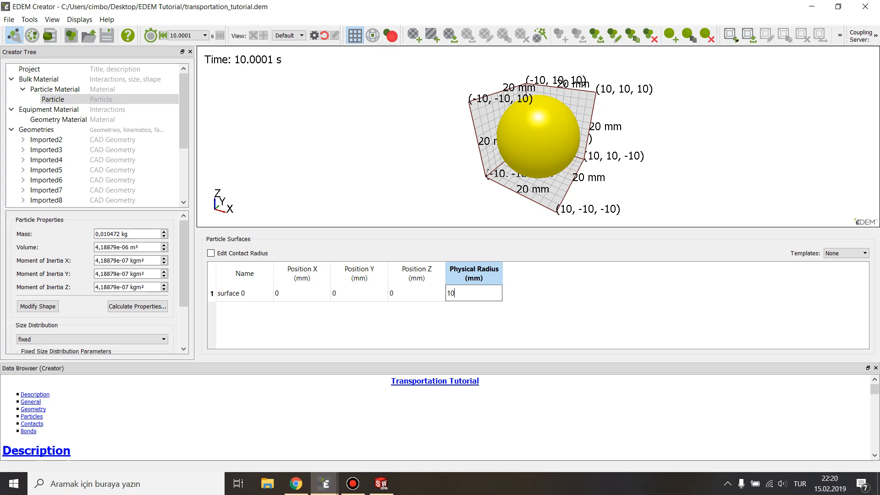
pyautogui.press('BackSpace')
pyautogui.write('5')
pyautogui.press('Return')
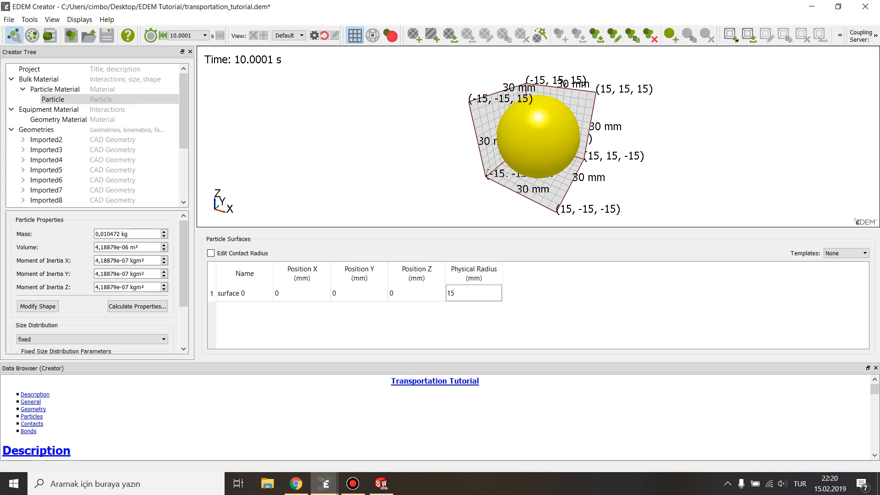
# - Save the modified simulation and try to run it in the Simulator from the last time step
pyautogui.click(32, 36)
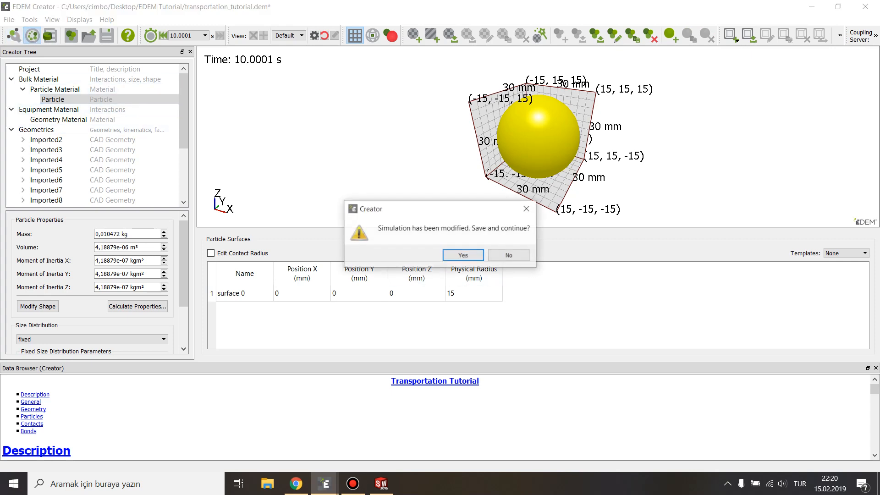
pyautogui.press('Return')
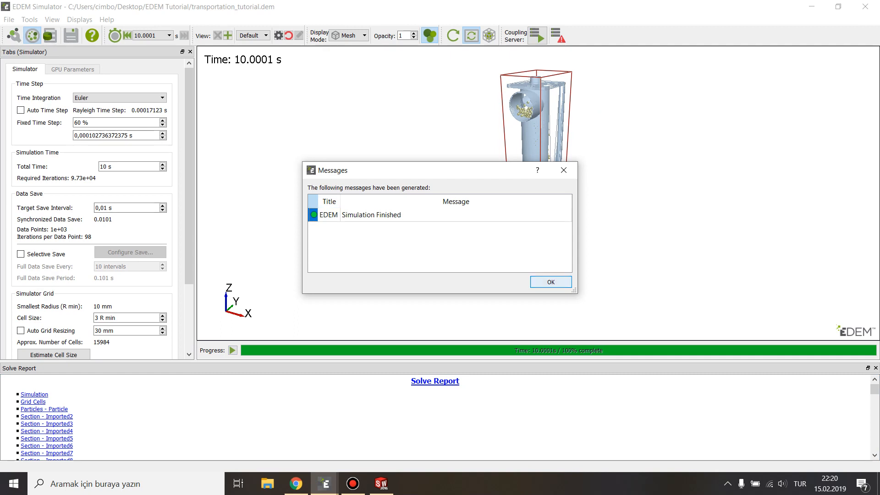
pyautogui.click(550, 282)
pyautogui.moveTo(549, 151); pyautogui.dragTo(412, 197)
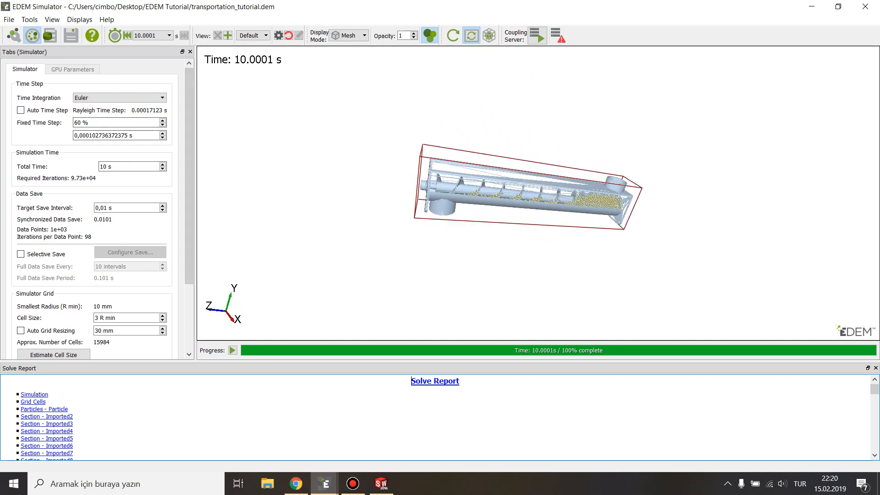
# - Return to the Creator and set the particle's physical radius back to 10 mm
pyautogui.click(13, 35)
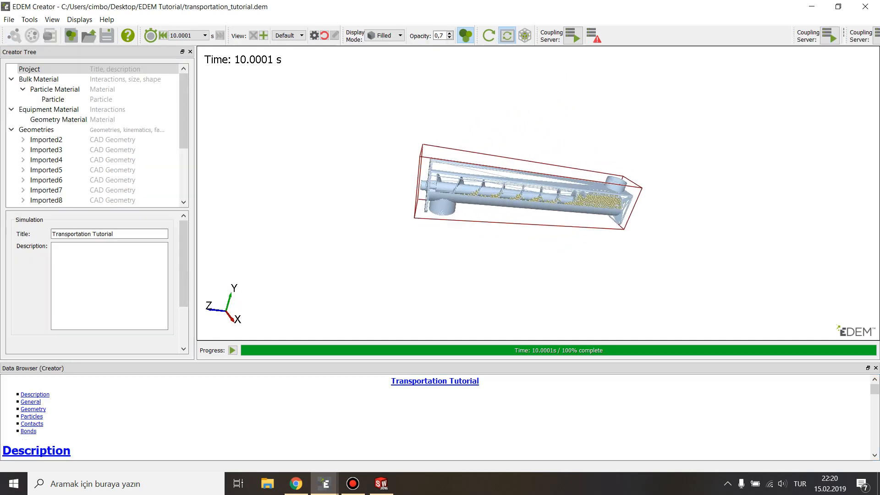
pyautogui.click(53, 99)
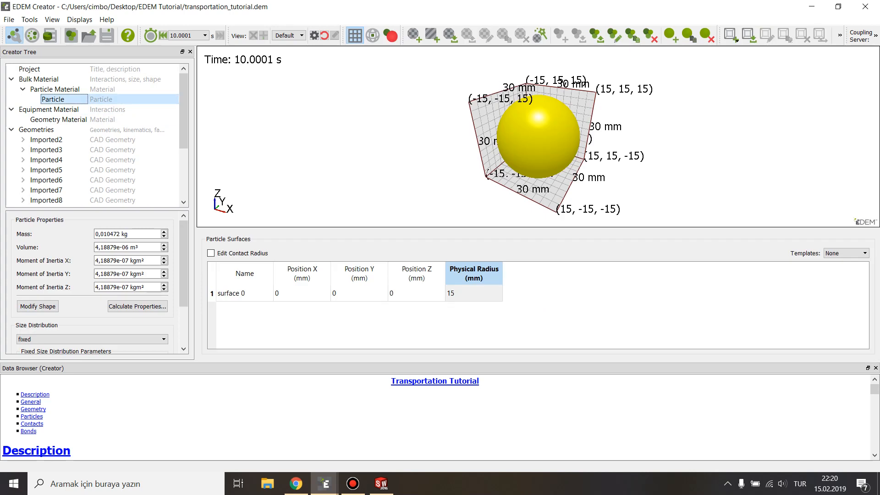
pyautogui.doubleClick(472, 293)
pyautogui.click(473, 293)
pyautogui.press('BackSpace')
pyautogui.write('0')
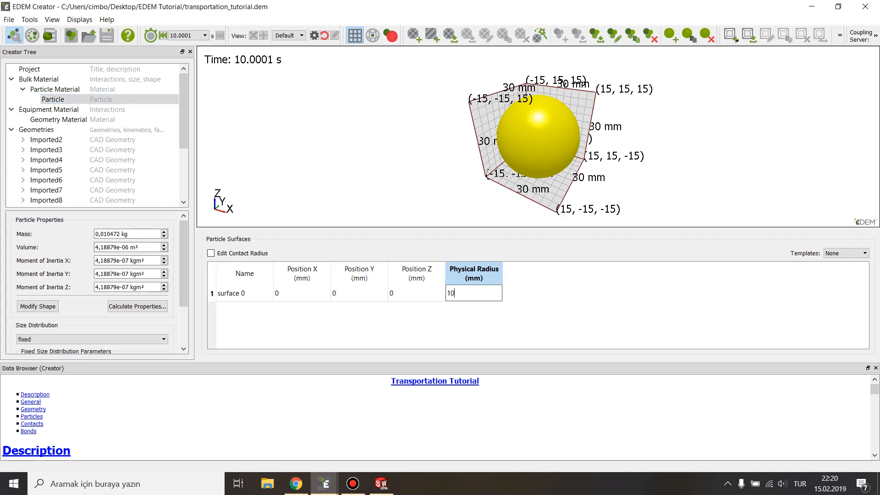
pyautogui.press('Return')
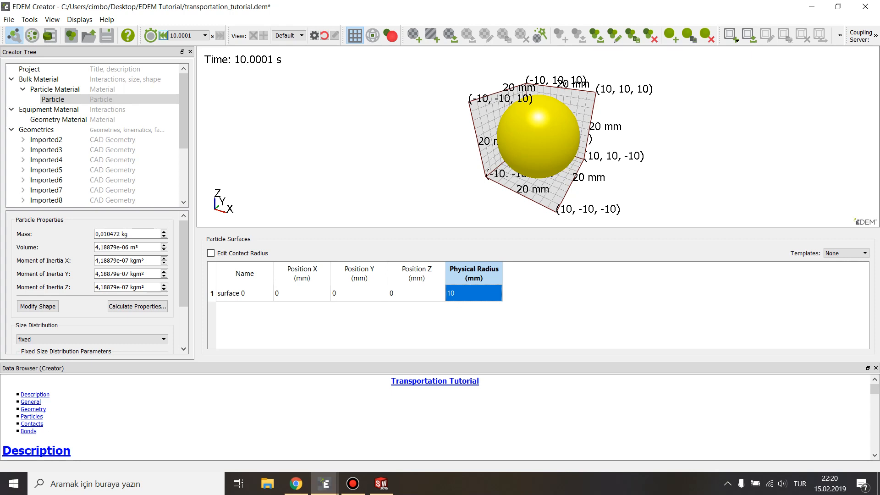
# - Rewind the Creator to time 0, discarding unsaved changes, and set the particle's physical radius to 15 mm
pyautogui.click(163, 35)
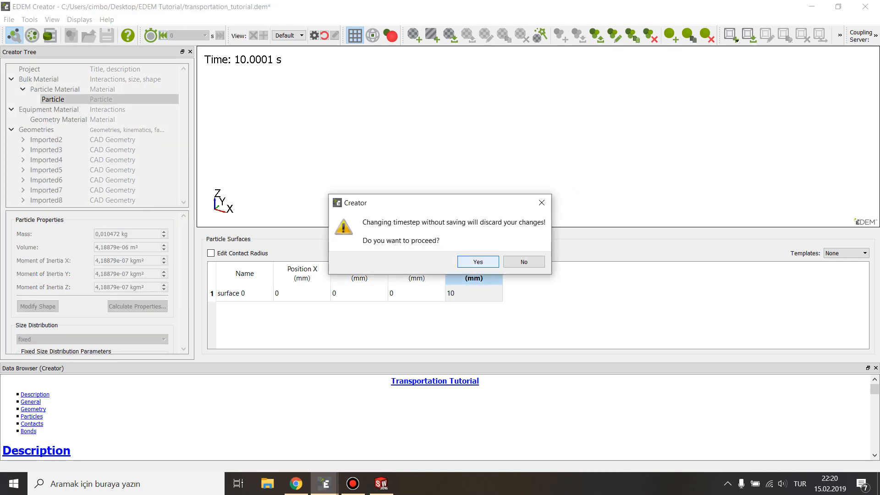
pyautogui.press('Return')
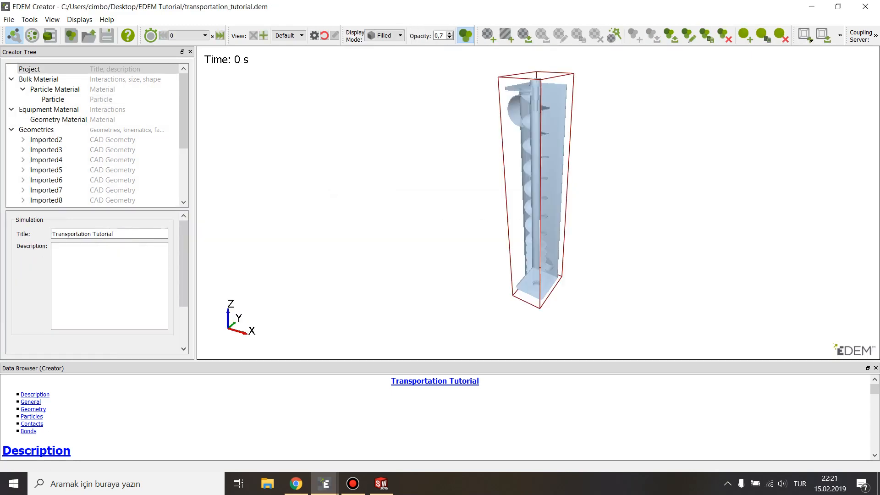
pyautogui.click(53, 99)
pyautogui.doubleClick(473, 293)
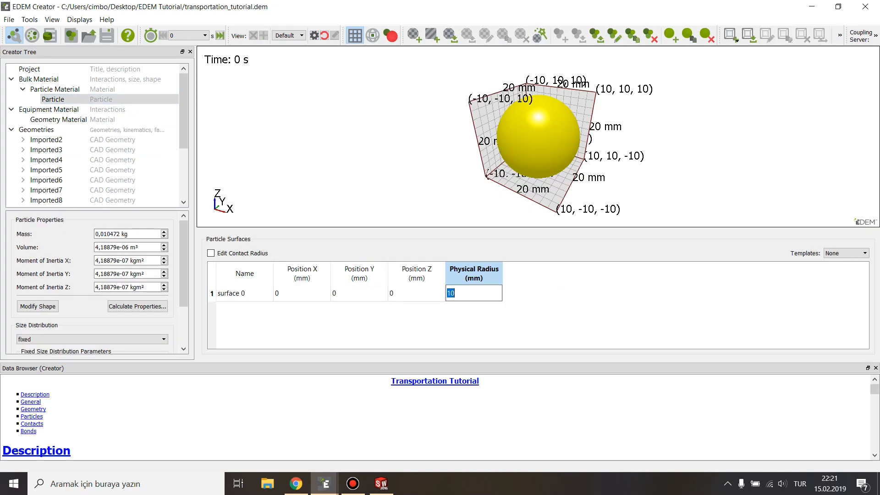
pyautogui.click(473, 293)
pyautogui.press('BackSpace')
pyautogui.write('5')
pyautogui.press('Return')
# - Save the modified simulation, accept deletion of all subsequent time steps, and run it briefly in the Simulator
pyautogui.click(33, 35)
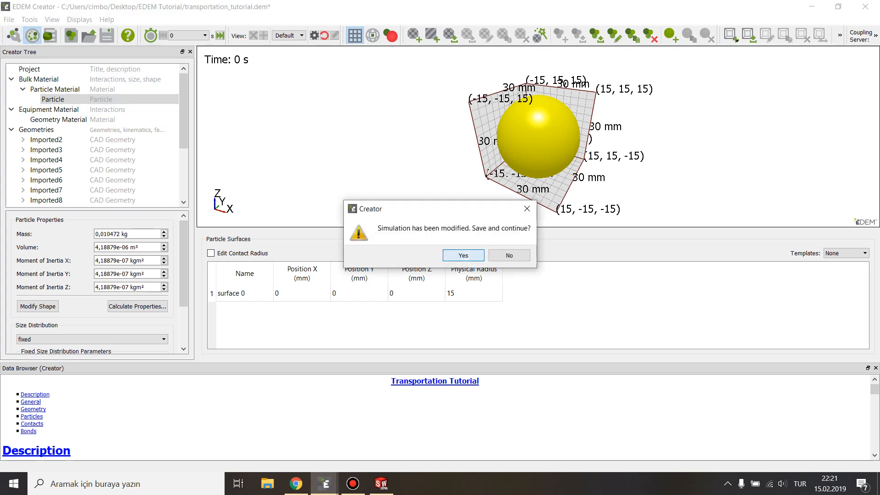
pyautogui.press('Return')
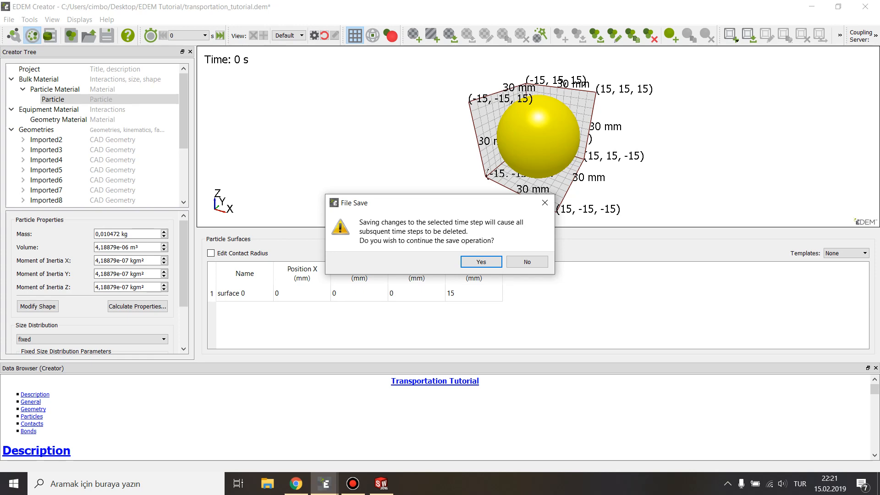
pyautogui.press('Return')
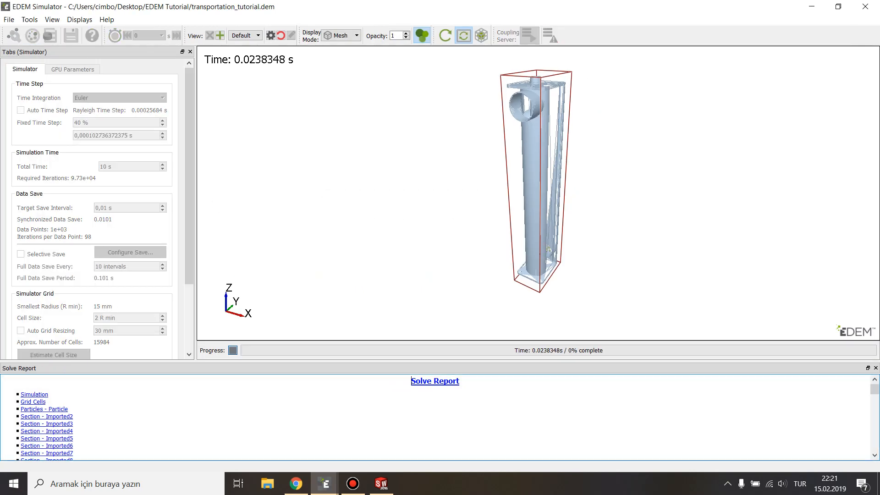
pyautogui.moveTo(539, 184); pyautogui.dragTo(486, 256)
pyautogui.moveTo(513, 176); pyautogui.dragTo(383, 145)
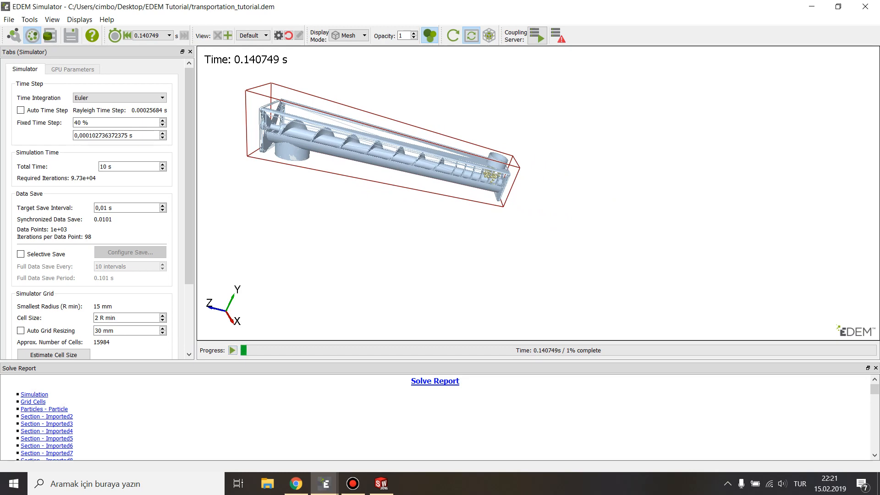
# - Examine the conveyor screw and the particles at the inlet from several angles and distances, and return to the Creator
pyautogui.scroll(3, 538, 193)
pyautogui.moveTo(538, 193); pyautogui.dragTo(538, 156)
pyautogui.moveTo(538, 193); pyautogui.dragTo(502, 252, button='middle')
pyautogui.moveTo(440, 206); pyautogui.dragTo(642, 196, button='middle')
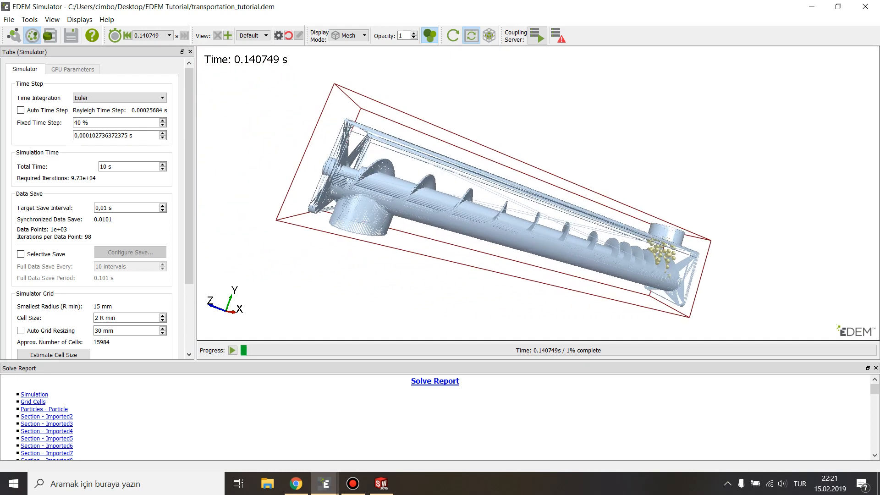
pyautogui.moveTo(538, 193); pyautogui.dragTo(468, 188)
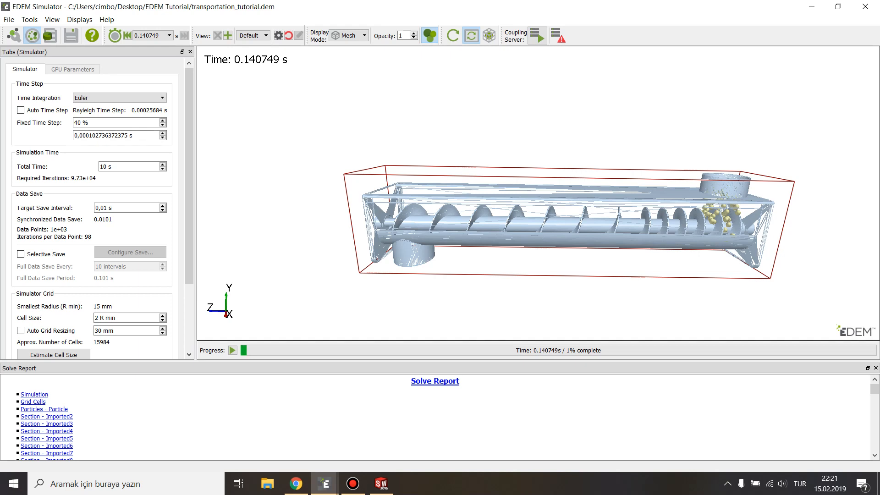
pyautogui.moveTo(827, 230); pyautogui.dragTo(750, 229, button='middle')
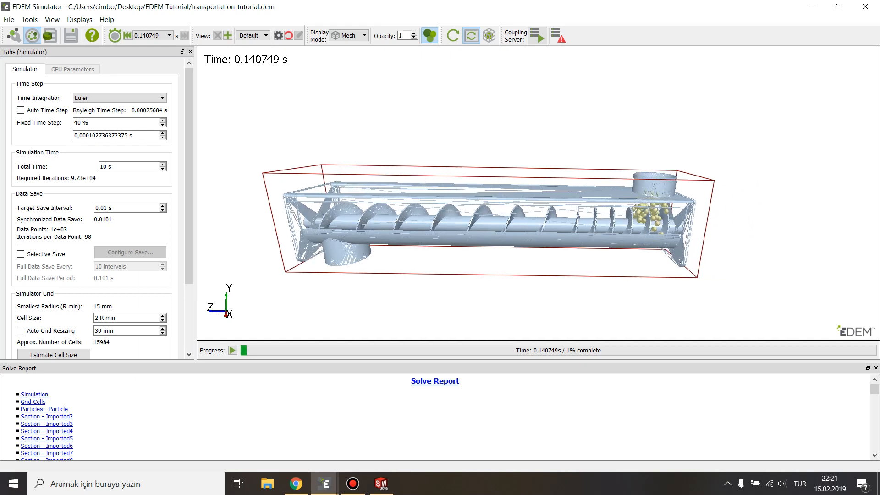
pyautogui.moveTo(750, 229); pyautogui.dragTo(737, 235)
pyautogui.scroll(4, 538, 193)
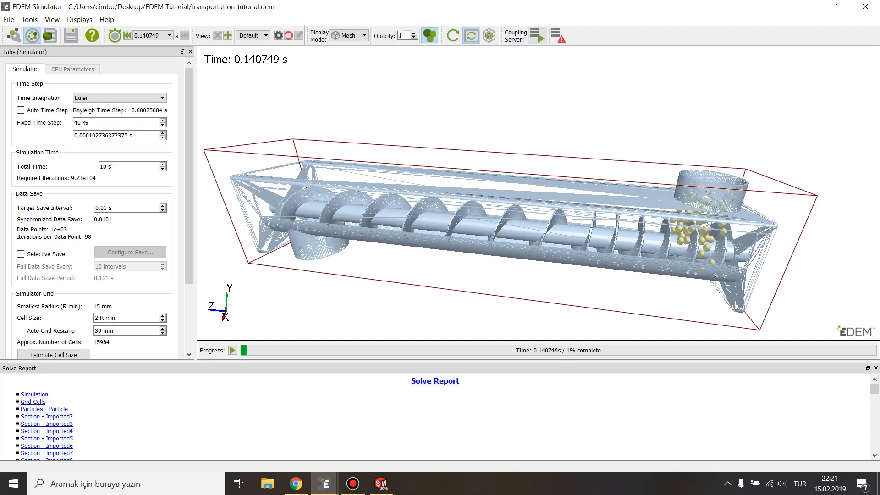
pyautogui.moveTo(538, 192); pyautogui.dragTo(327, 108, button='middle')
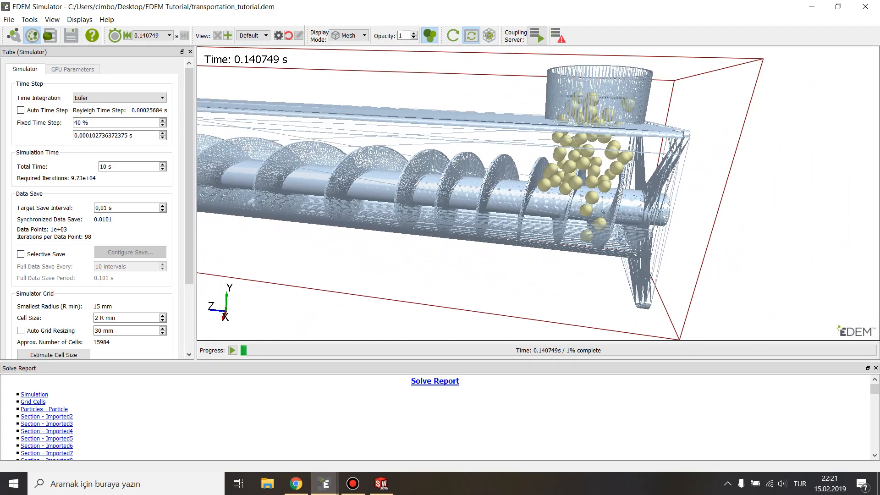
pyautogui.scroll(-4, 537, 193)
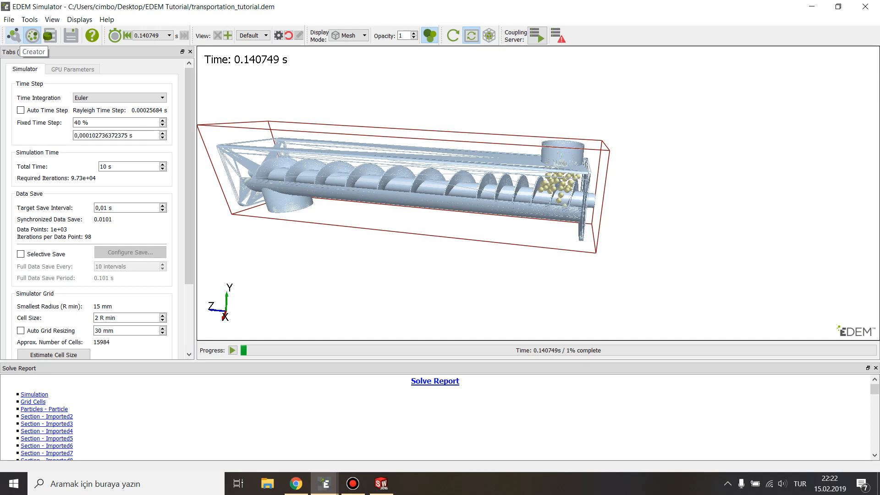
pyautogui.moveTo(403, 192); pyautogui.dragTo(433, 196)
pyautogui.moveTo(433, 196); pyautogui.dragTo(619, 198, button='middle')
pyautogui.scroll(1, 538, 193)
pyautogui.scroll(-3, 539, 193)
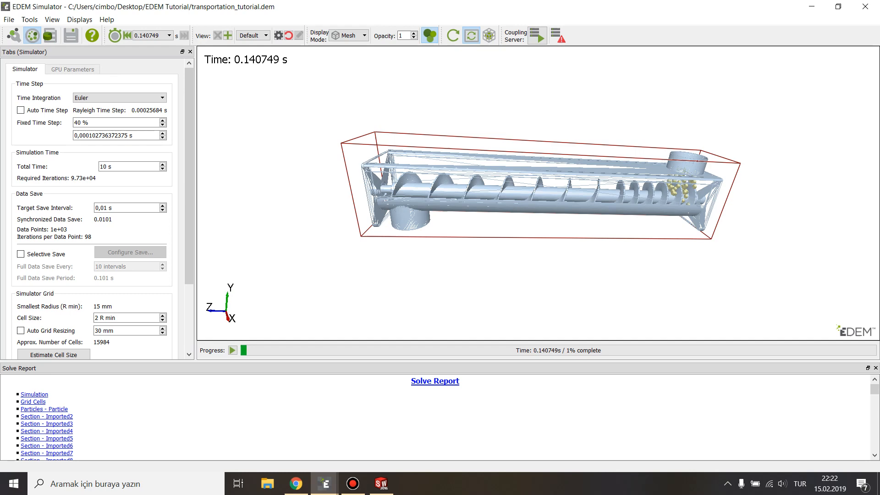
pyautogui.scroll(1, 533, 183)
pyautogui.scroll(1, 533, 182)
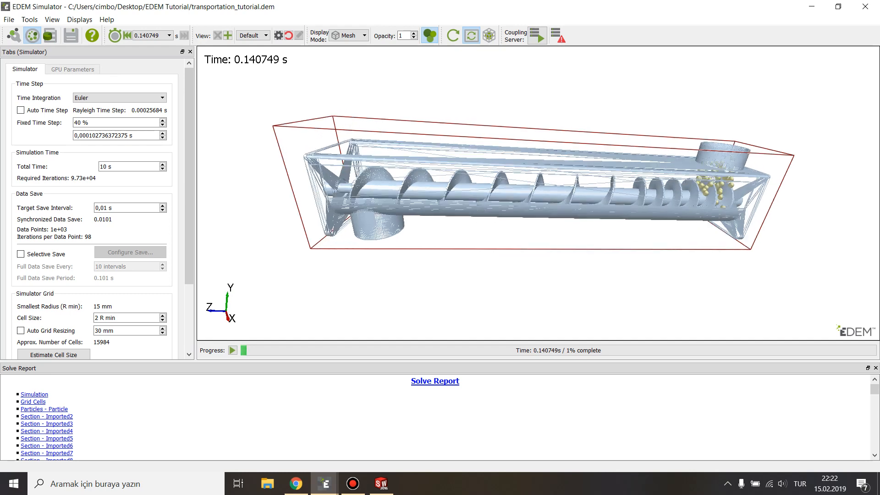
pyautogui.moveTo(538, 192); pyautogui.dragTo(513, 192)
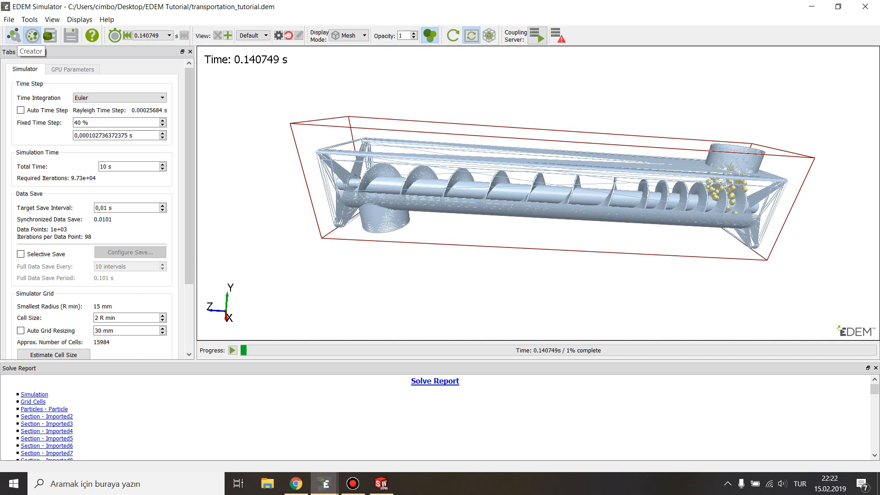
pyautogui.click(13, 35)
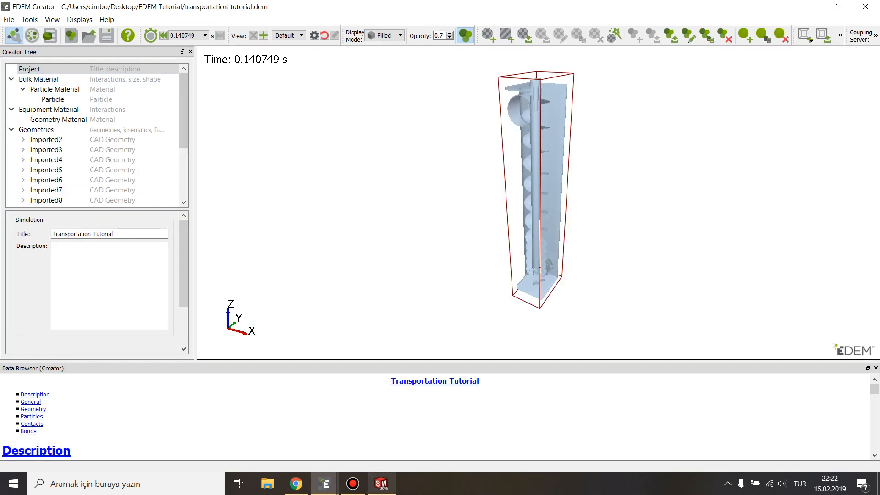
pyautogui.click(352, 483)
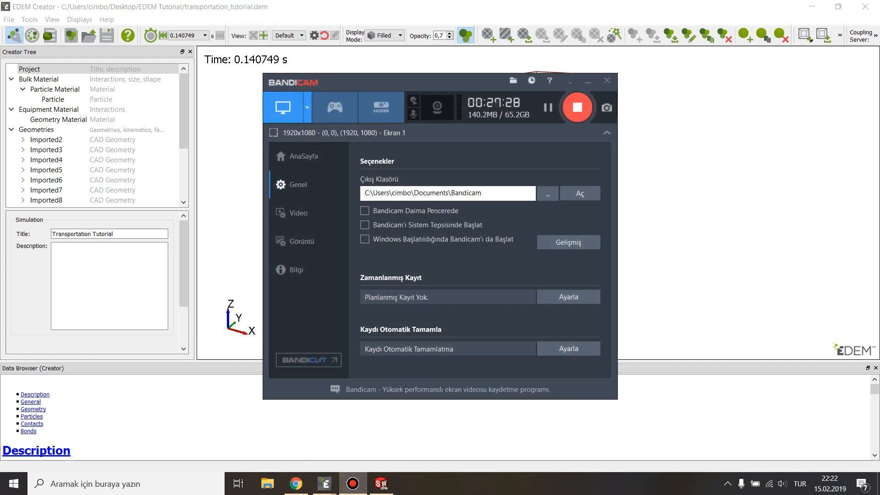